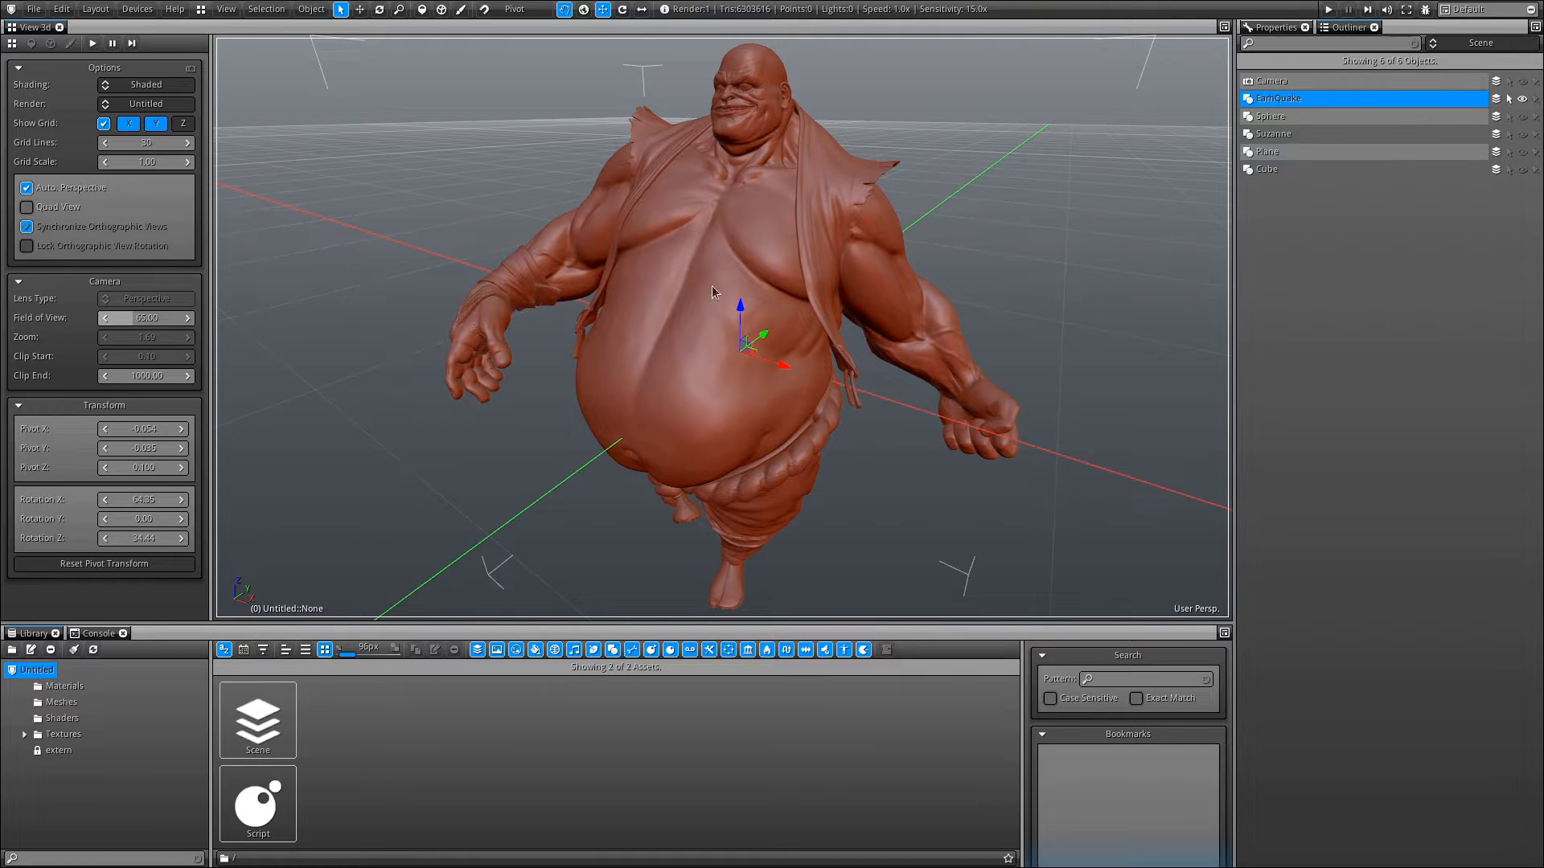
- Select the Sphere, hide the EarthQuake model and make the Sphere visible in the viewport
alt+drag(711, 291, 830, 302)
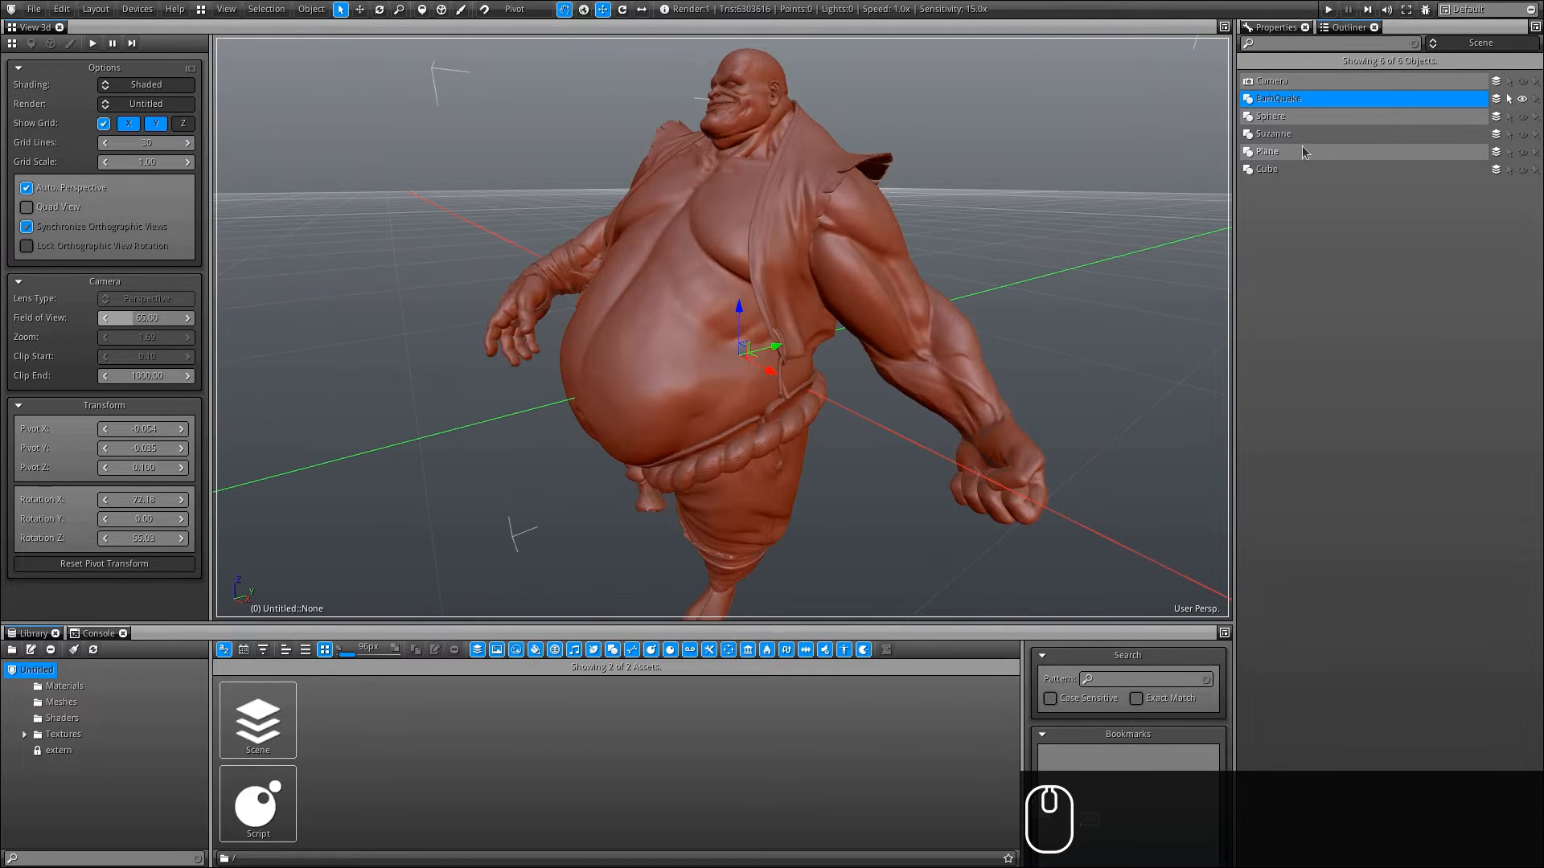
click(1268, 117)
click(1522, 98)
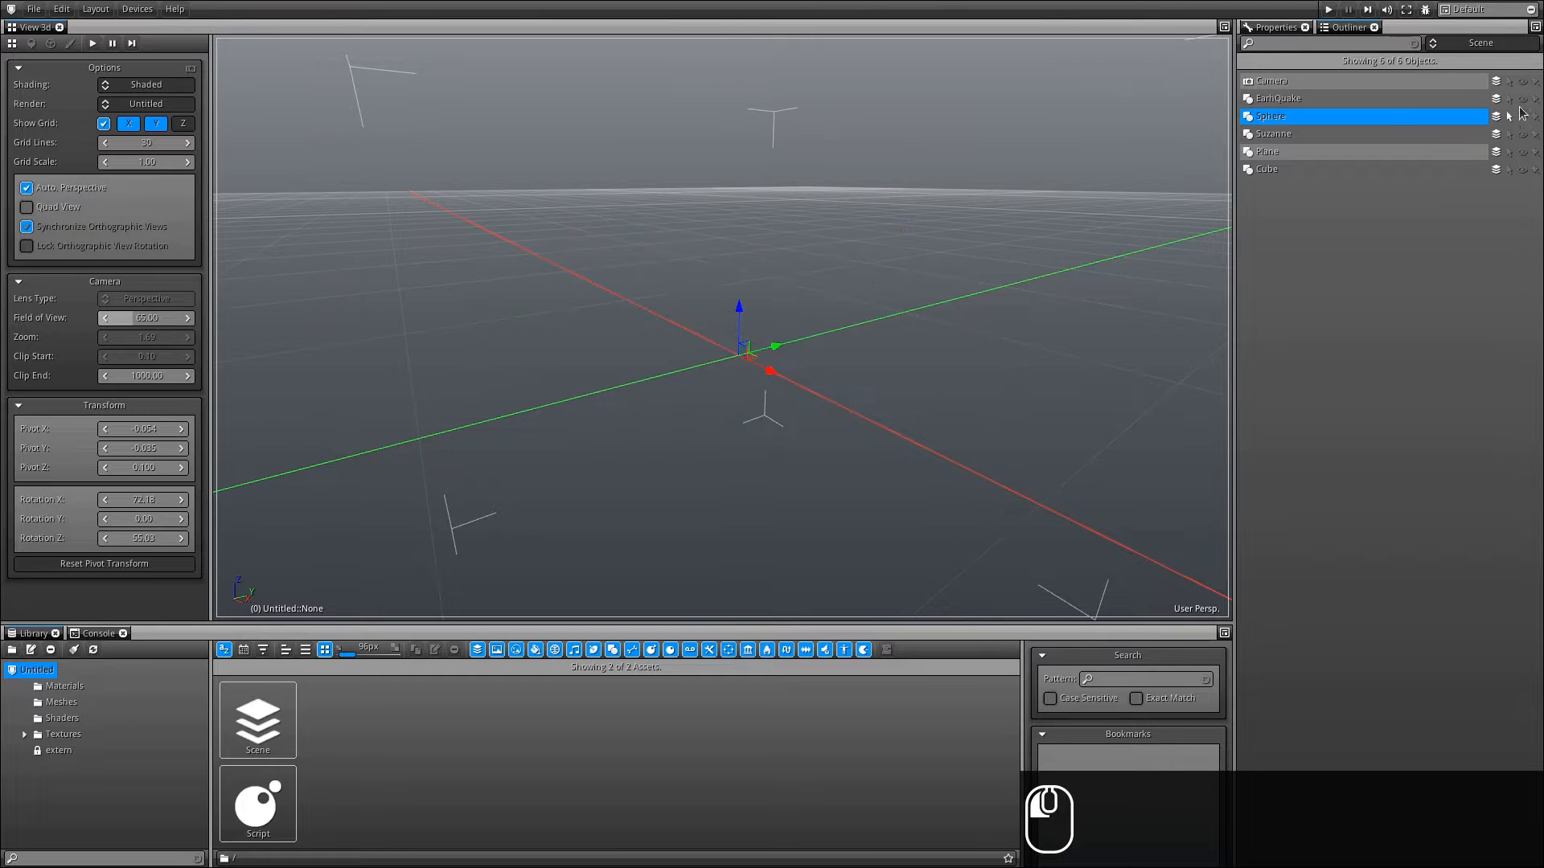
click(1523, 116)
ctrl+alt+drag(645, 295, 649, 338)
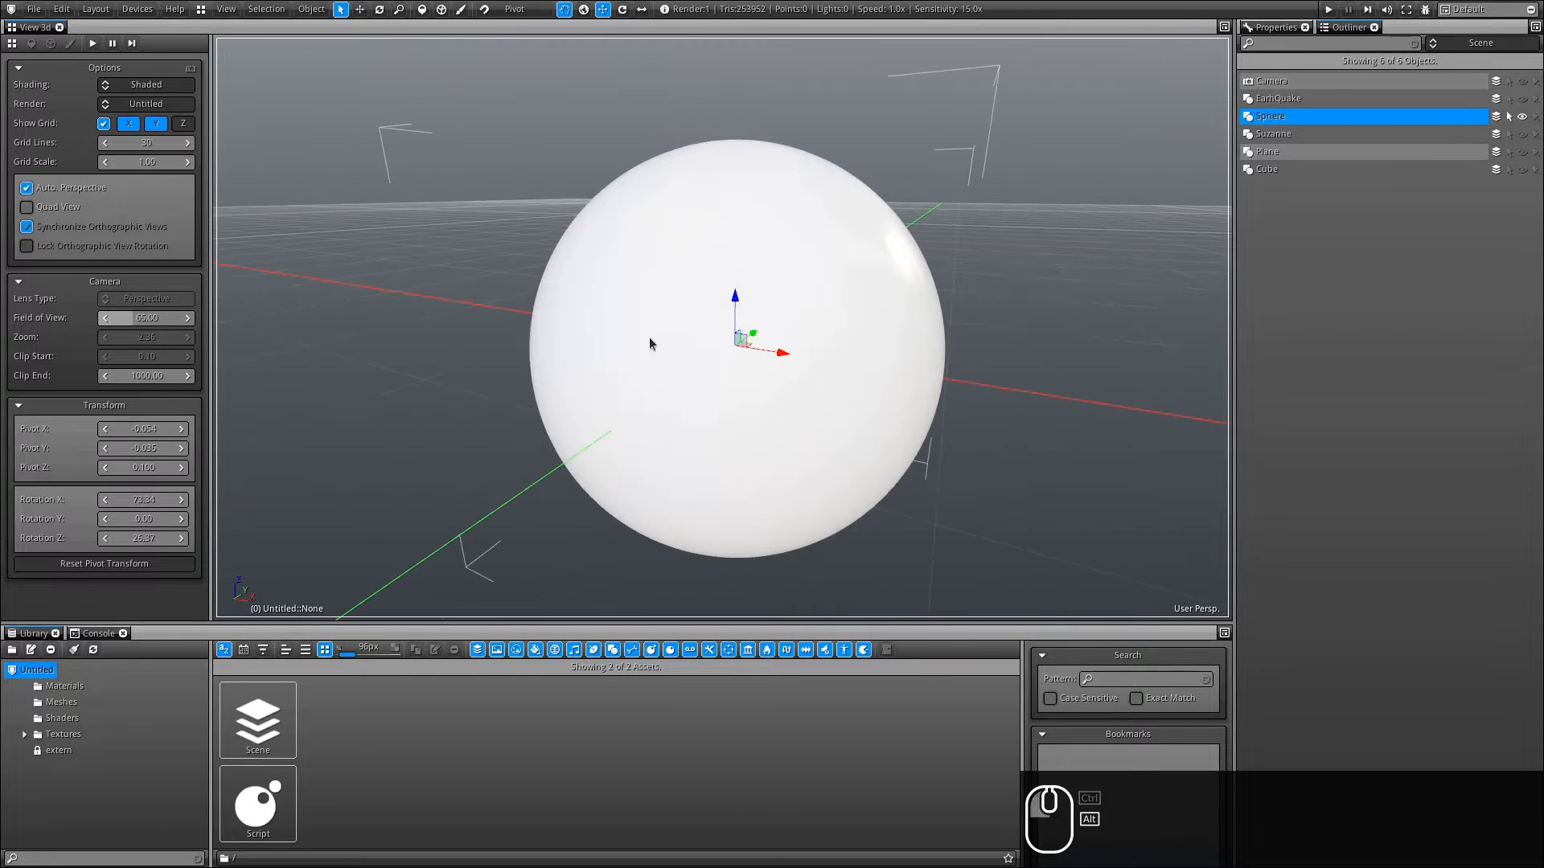
- Widen the options panel and switch to the paint tools with Vertex Sculpting enabled
drag(213, 103, 297, 105)
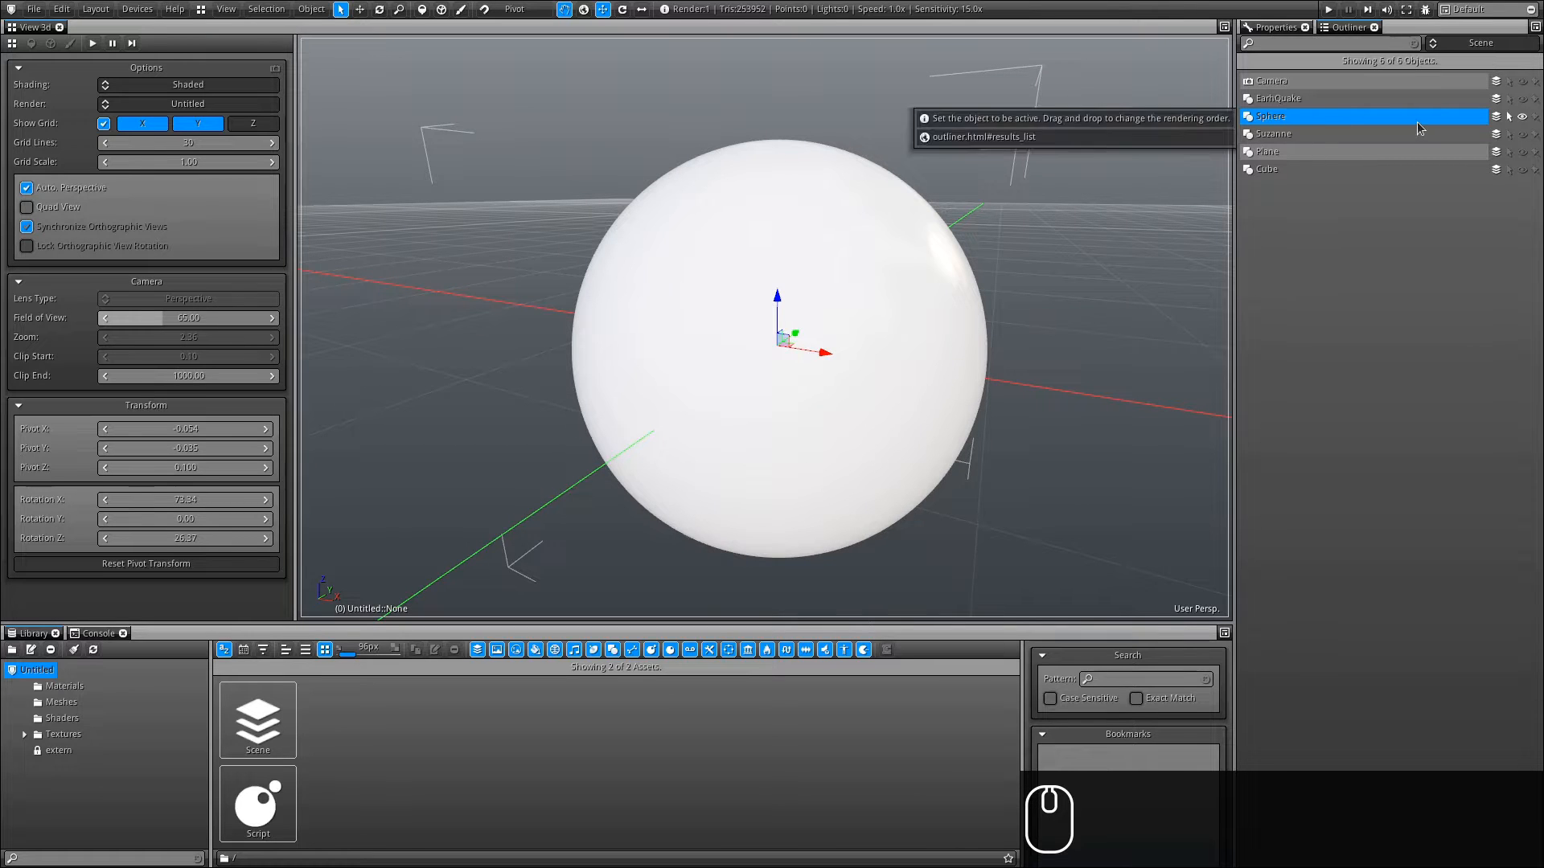
click(461, 10)
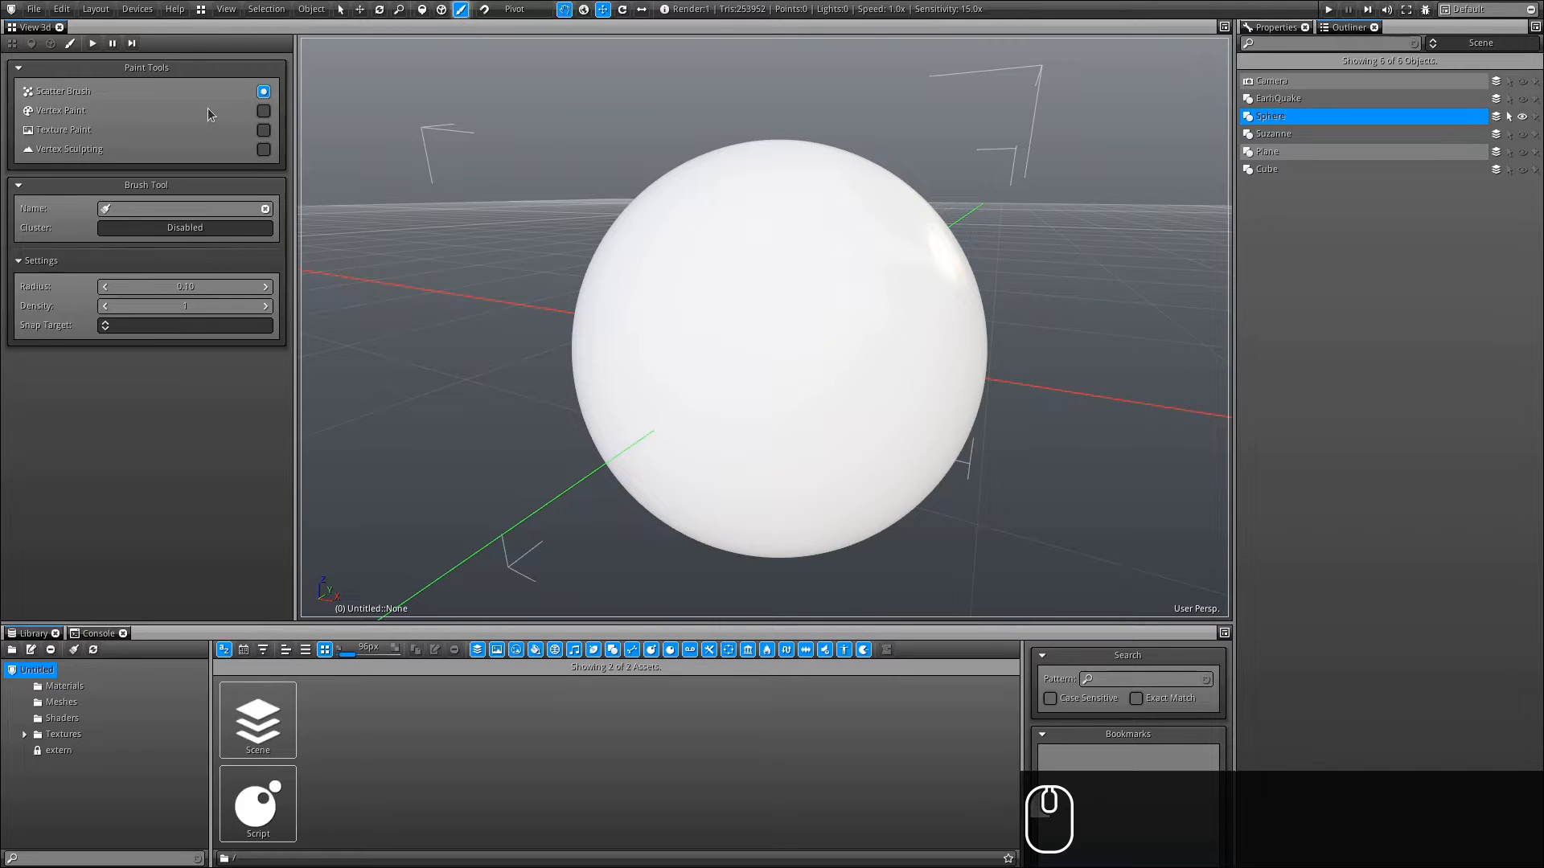
click(263, 151)
click(263, 150)
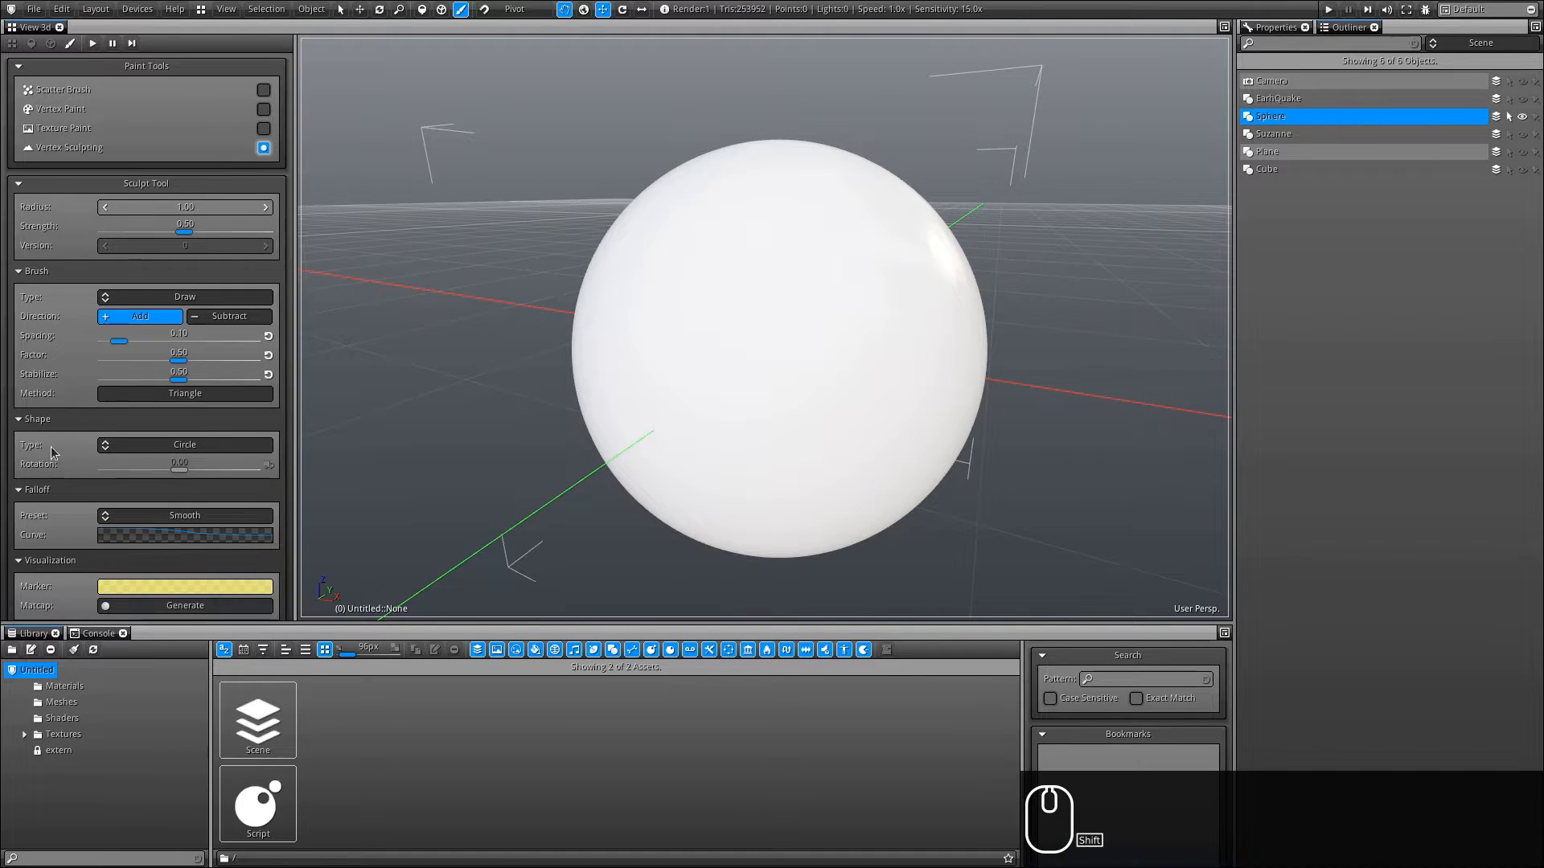
- Generate a matcap for the sculpting visualization
scroll(50, 447, down, 5)
scroll(79, 325, up, 3)
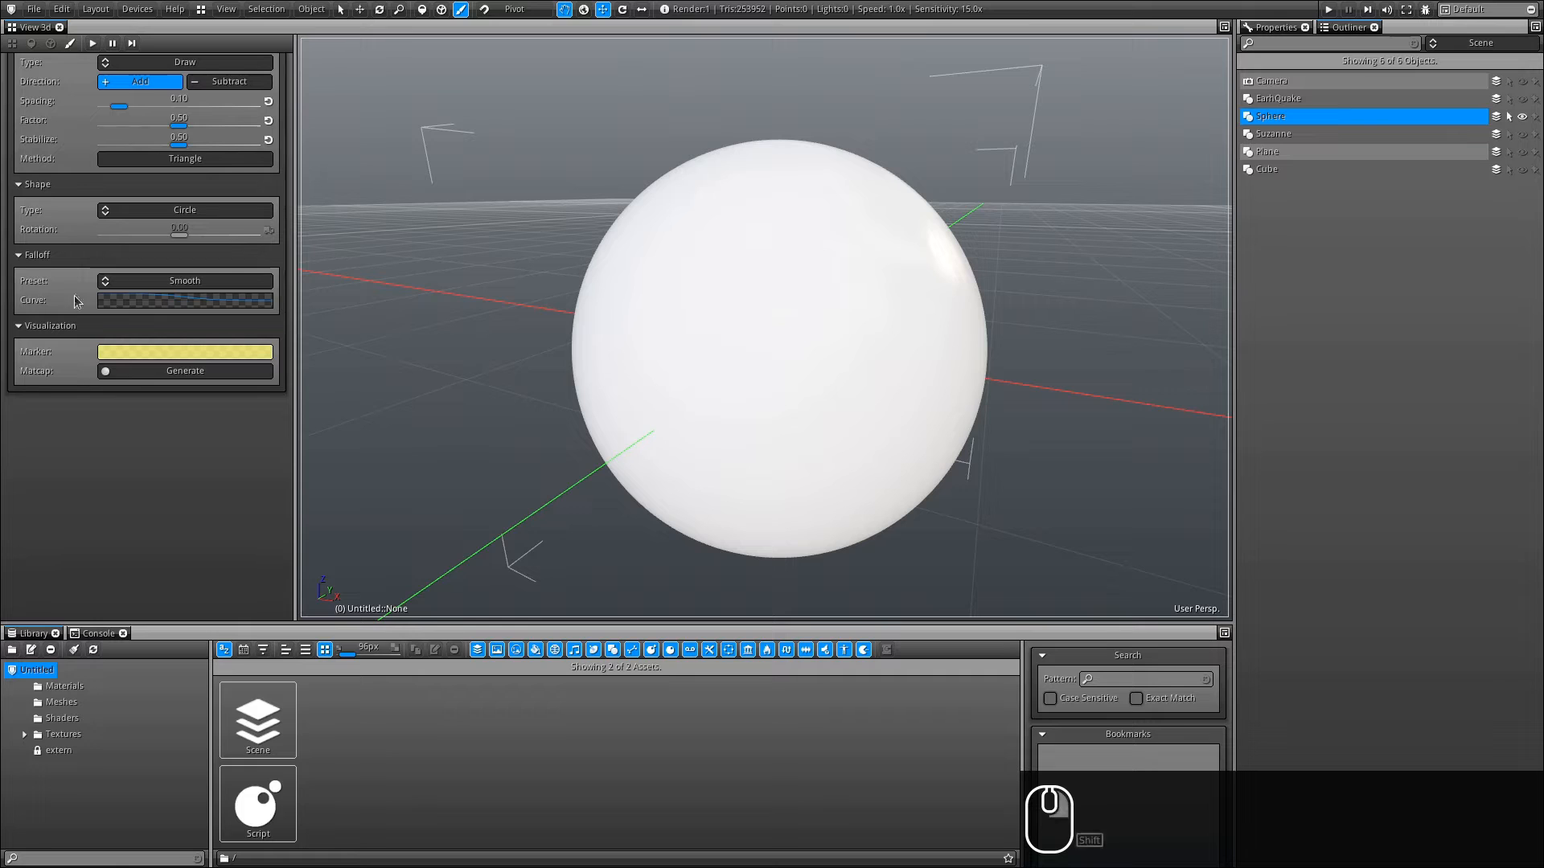
click(185, 371)
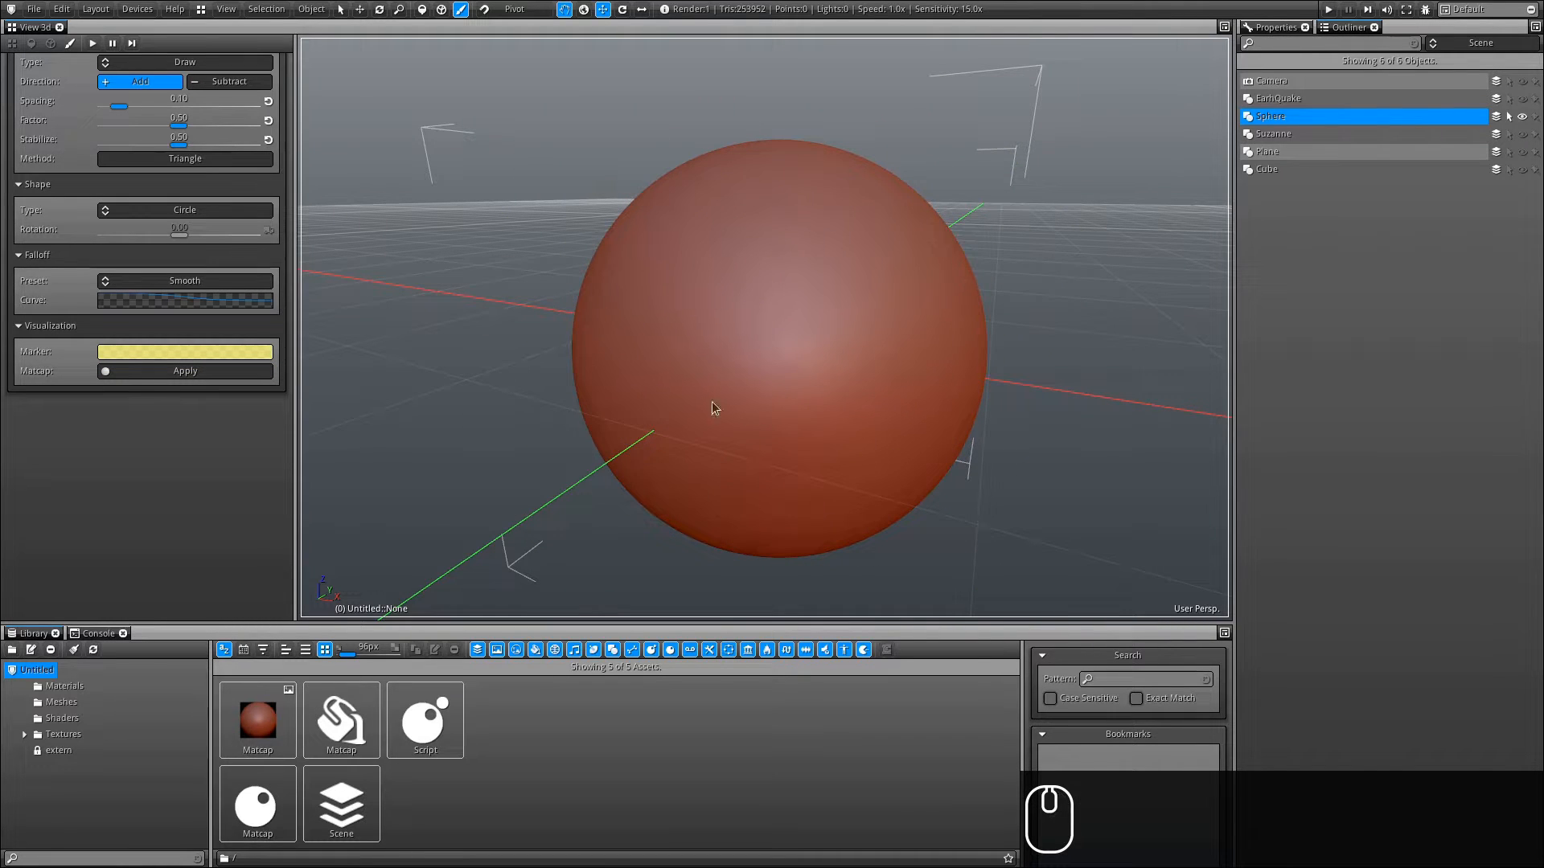
- Adjust the brush in the viewport to a radius of about 0.27 and strength of about 0.69
mouse_move(746, 297)
alt+mouse_down()
mouse_move(827, 327)
mouse_move(786, 314)
alt+mouse_up()
scroll(131, 469, up, 5)
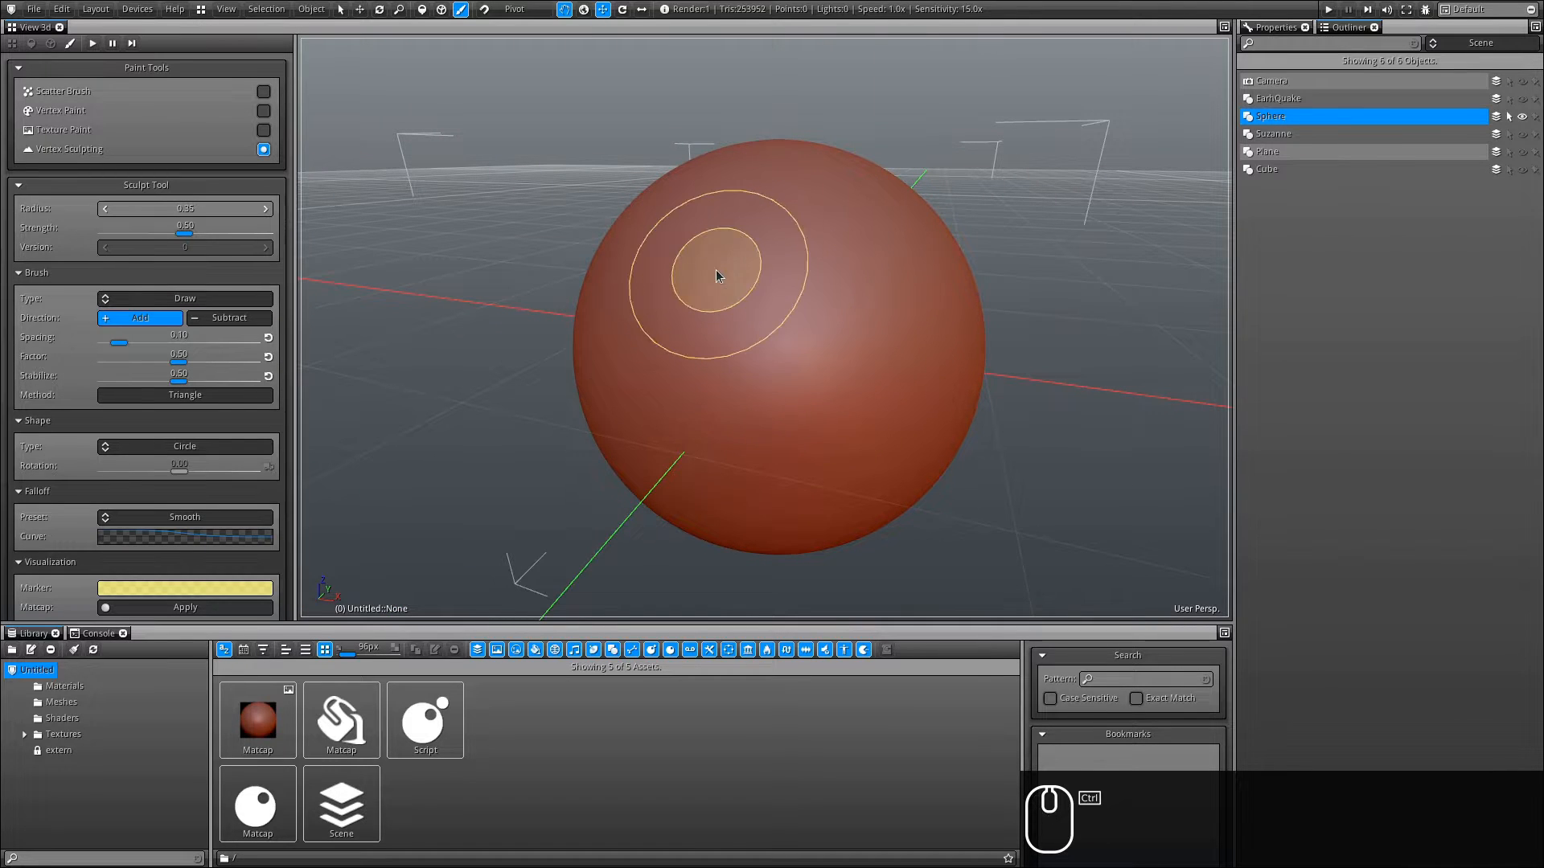
mouse_move(759, 313)
ctrl+mouse_down()
mouse_move(846, 354)
mouse_move(784, 311)
mouse_move(782, 336)
mouse_move(807, 276)
mouse_move(779, 368)
mouse_move(780, 273)
mouse_move(779, 352)
ctrl+mouse_up()
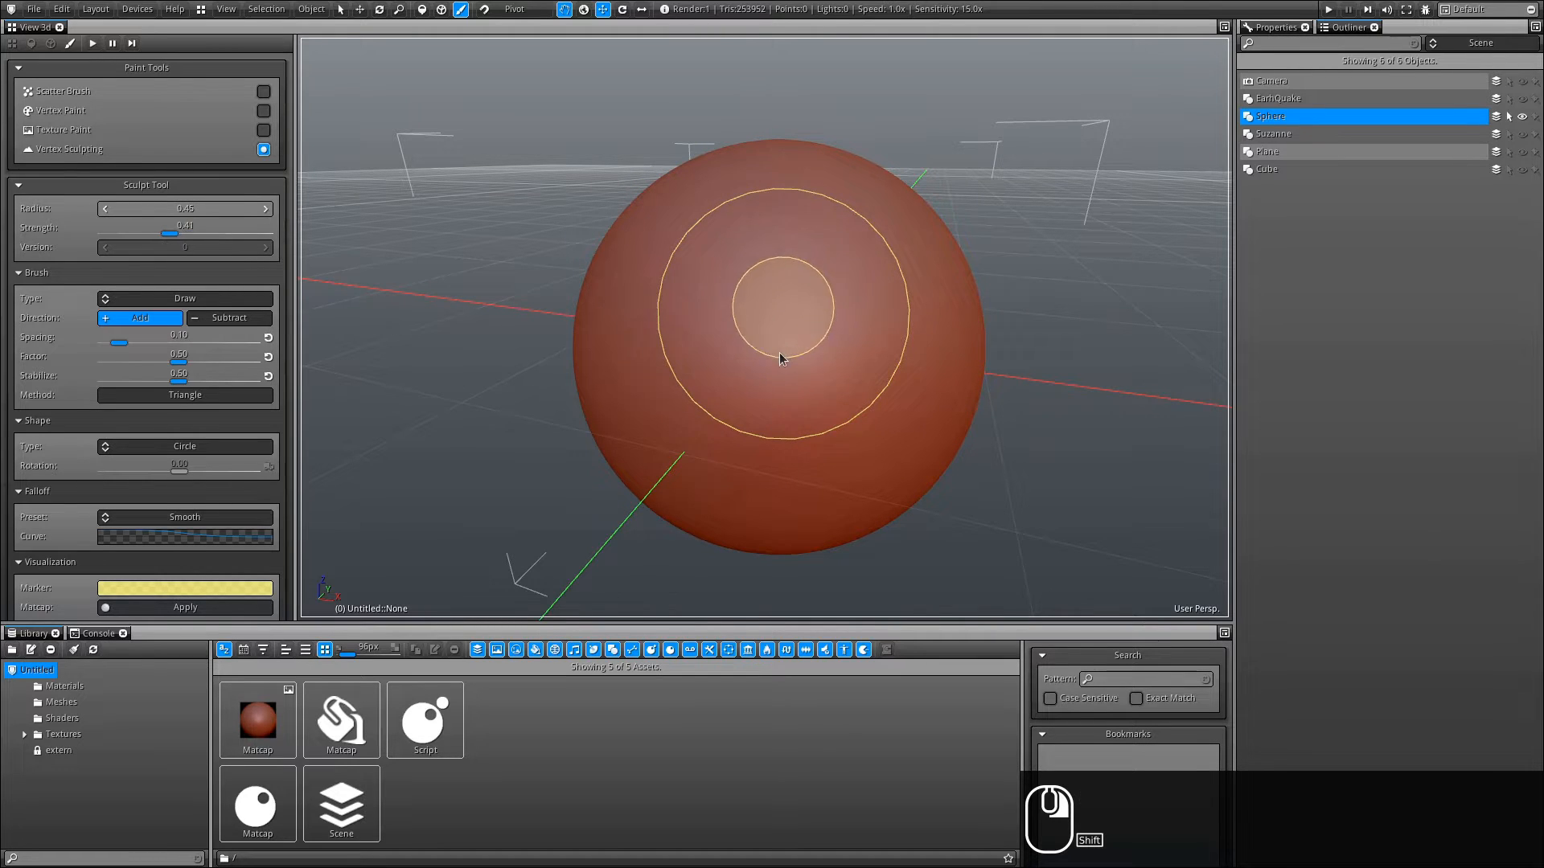
mouse_move(814, 301)
ctrl+mouse_down()
mouse_move(767, 285)
mouse_move(755, 312)
ctrl+mouse_up()
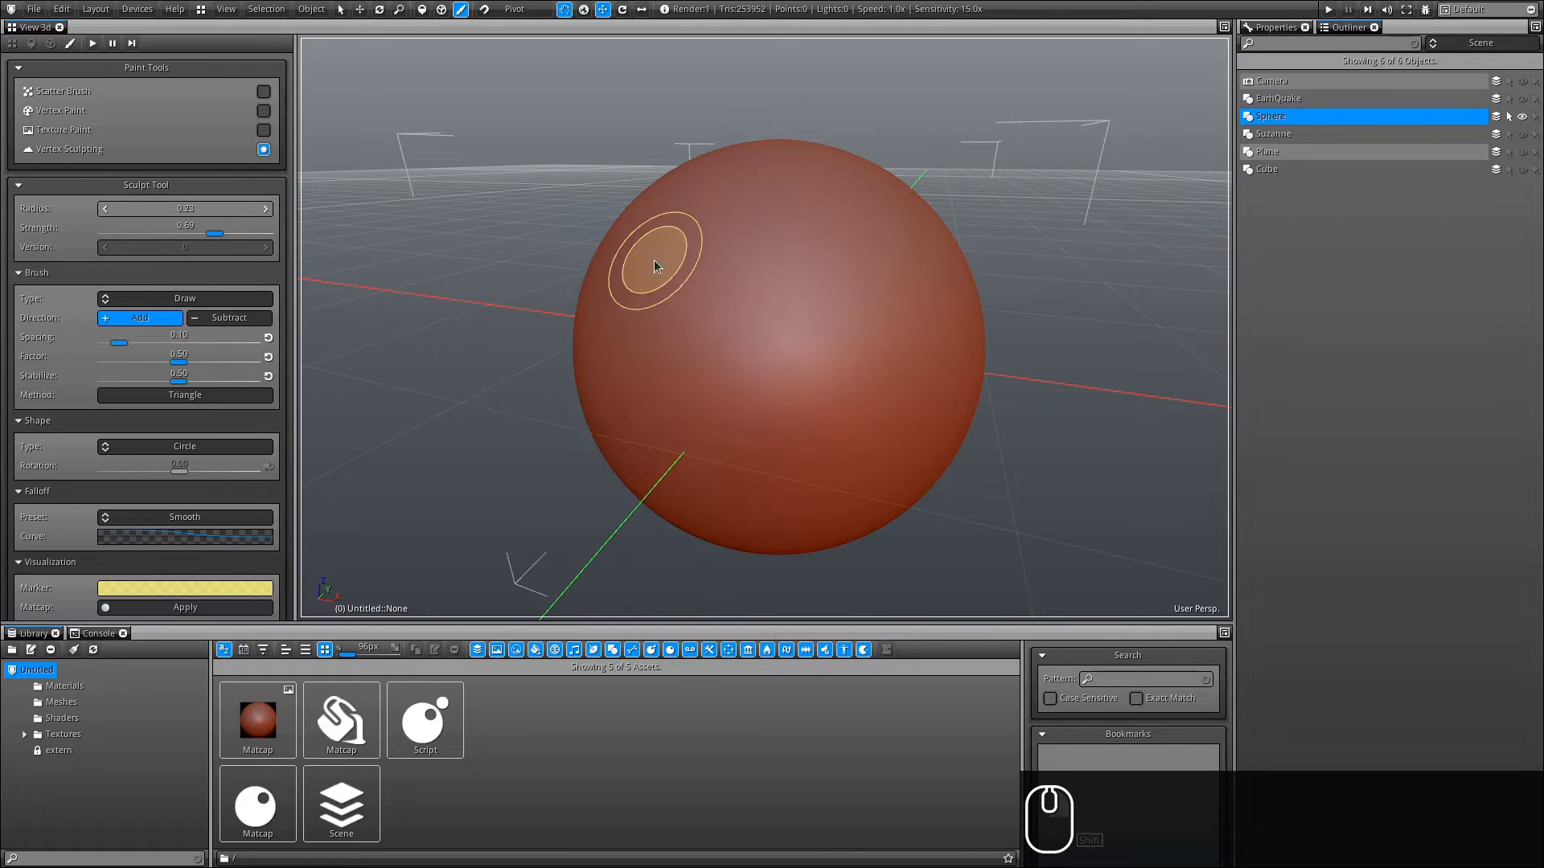
alt+drag(695, 377, 759, 380)
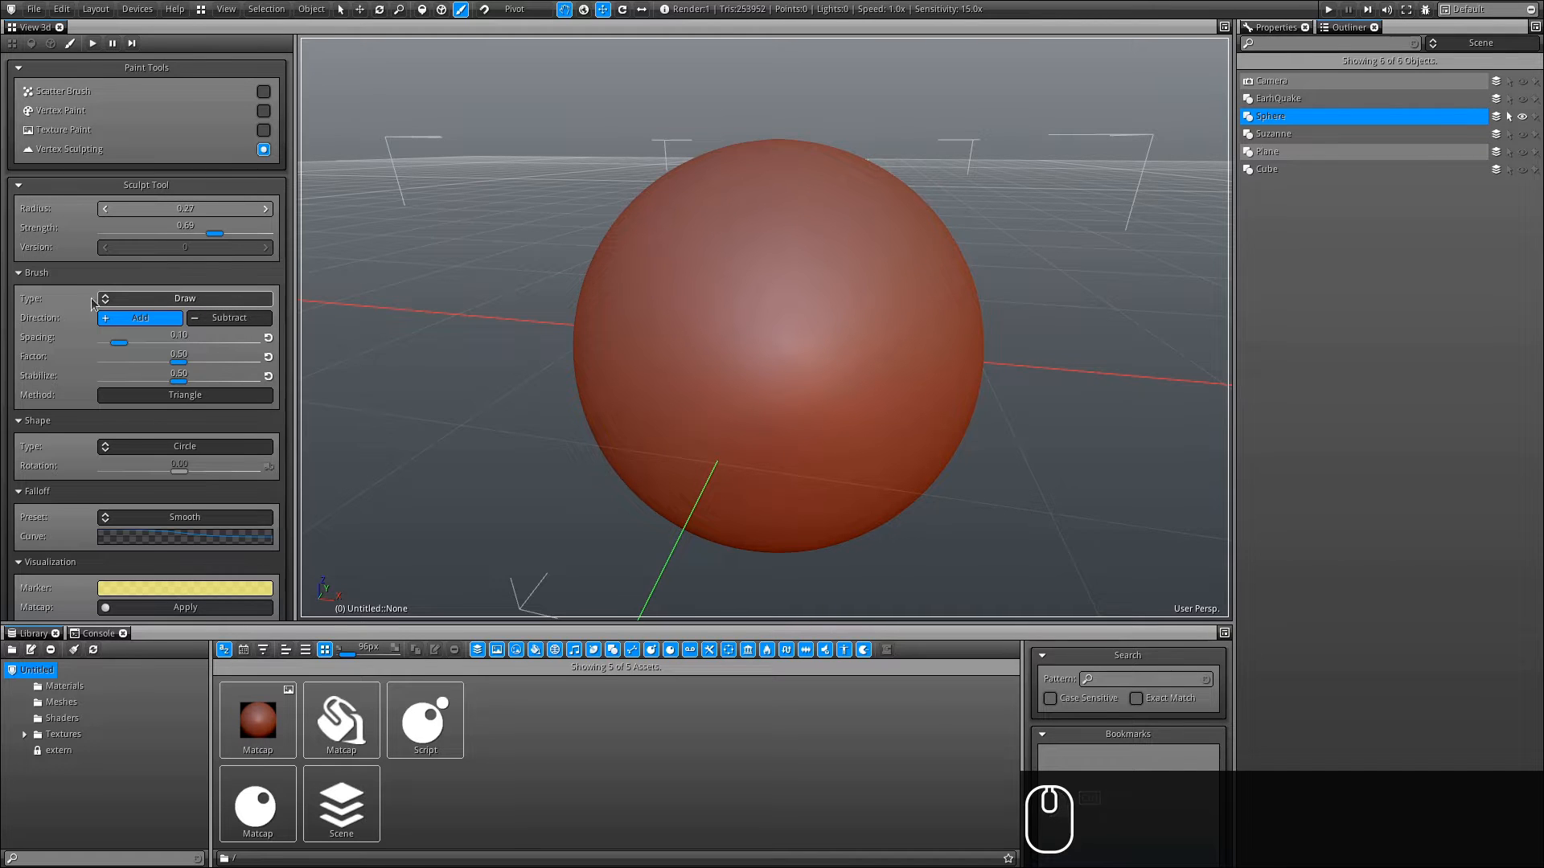
- Sculpt several Draw strokes across the sphere's surface
click(180, 299)
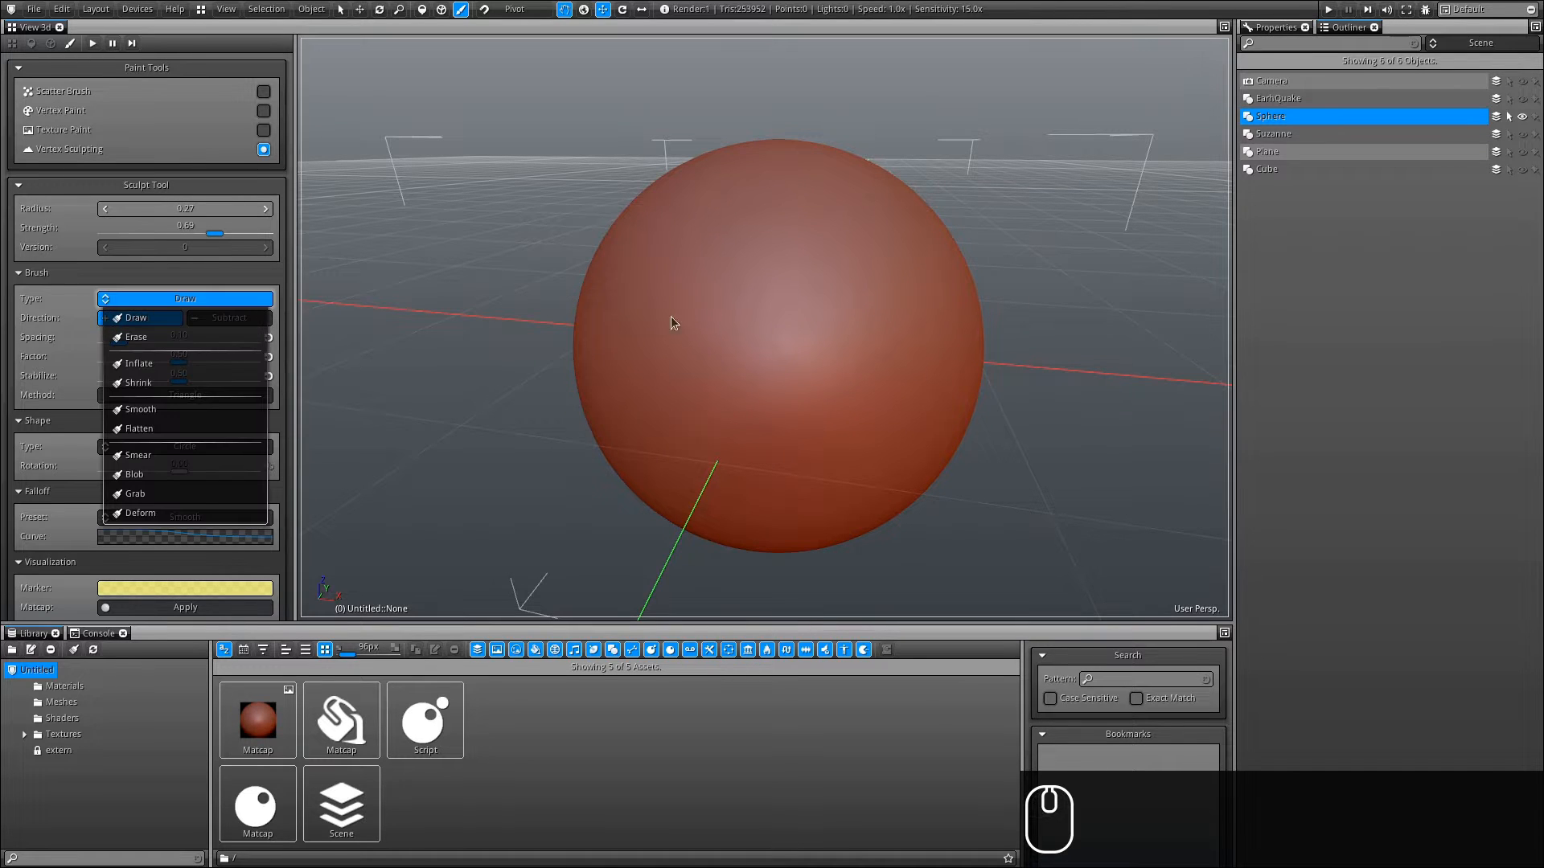
mouse_move(794, 208)
mouse_down()
mouse_move(694, 223)
mouse_move(700, 309)
mouse_move(771, 368)
mouse_move(688, 466)
mouse_up()
mouse_move(928, 395)
alt+mouse_down()
mouse_move(800, 402)
mouse_move(658, 371)
alt+mouse_up()
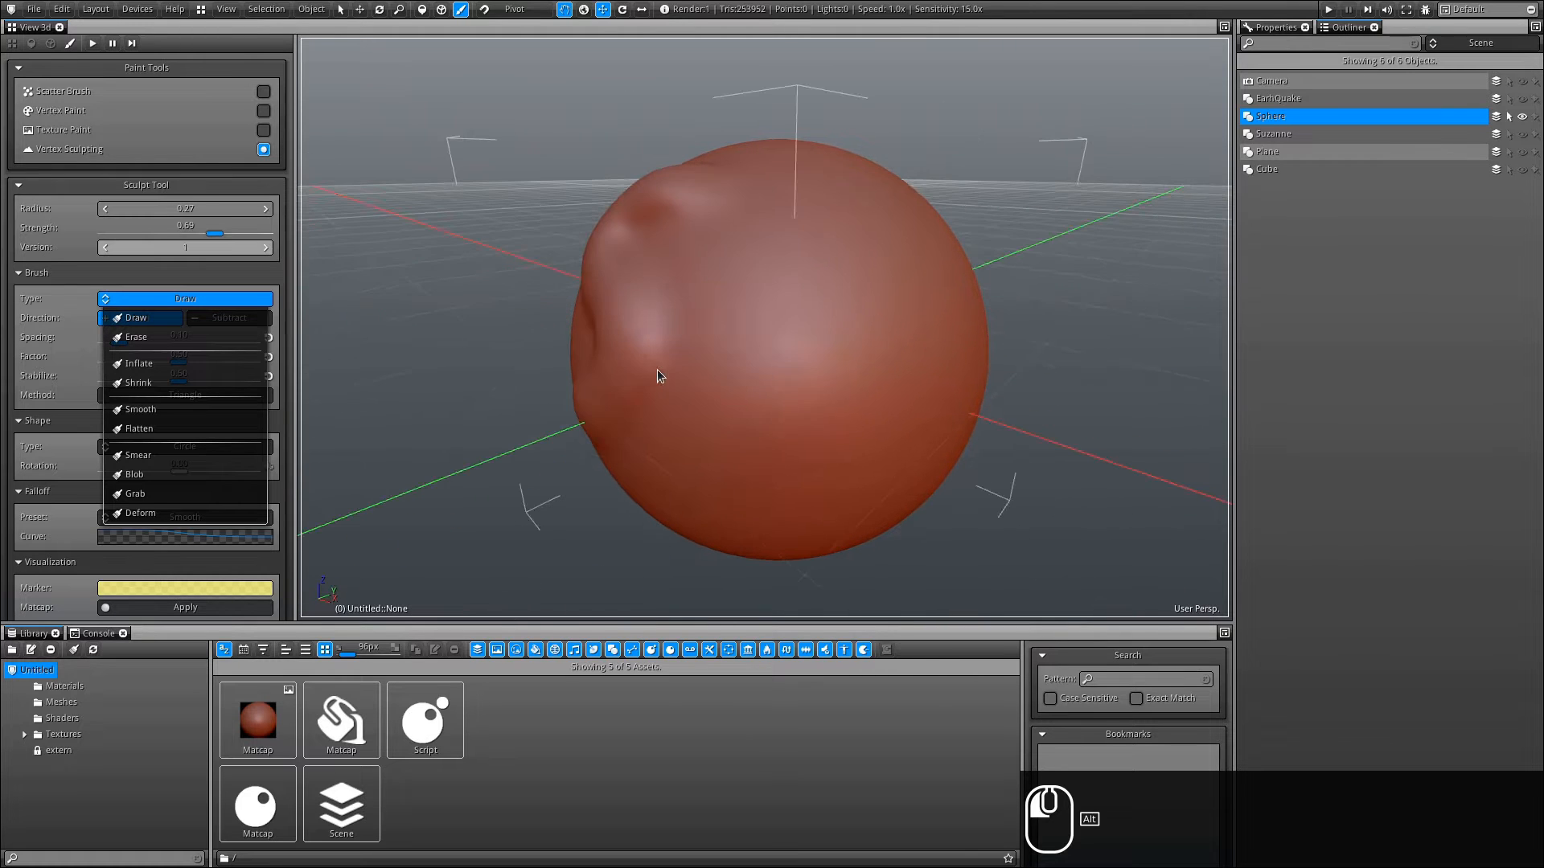
mouse_move(813, 214)
mouse_down()
mouse_move(812, 493)
mouse_move(795, 195)
mouse_up()
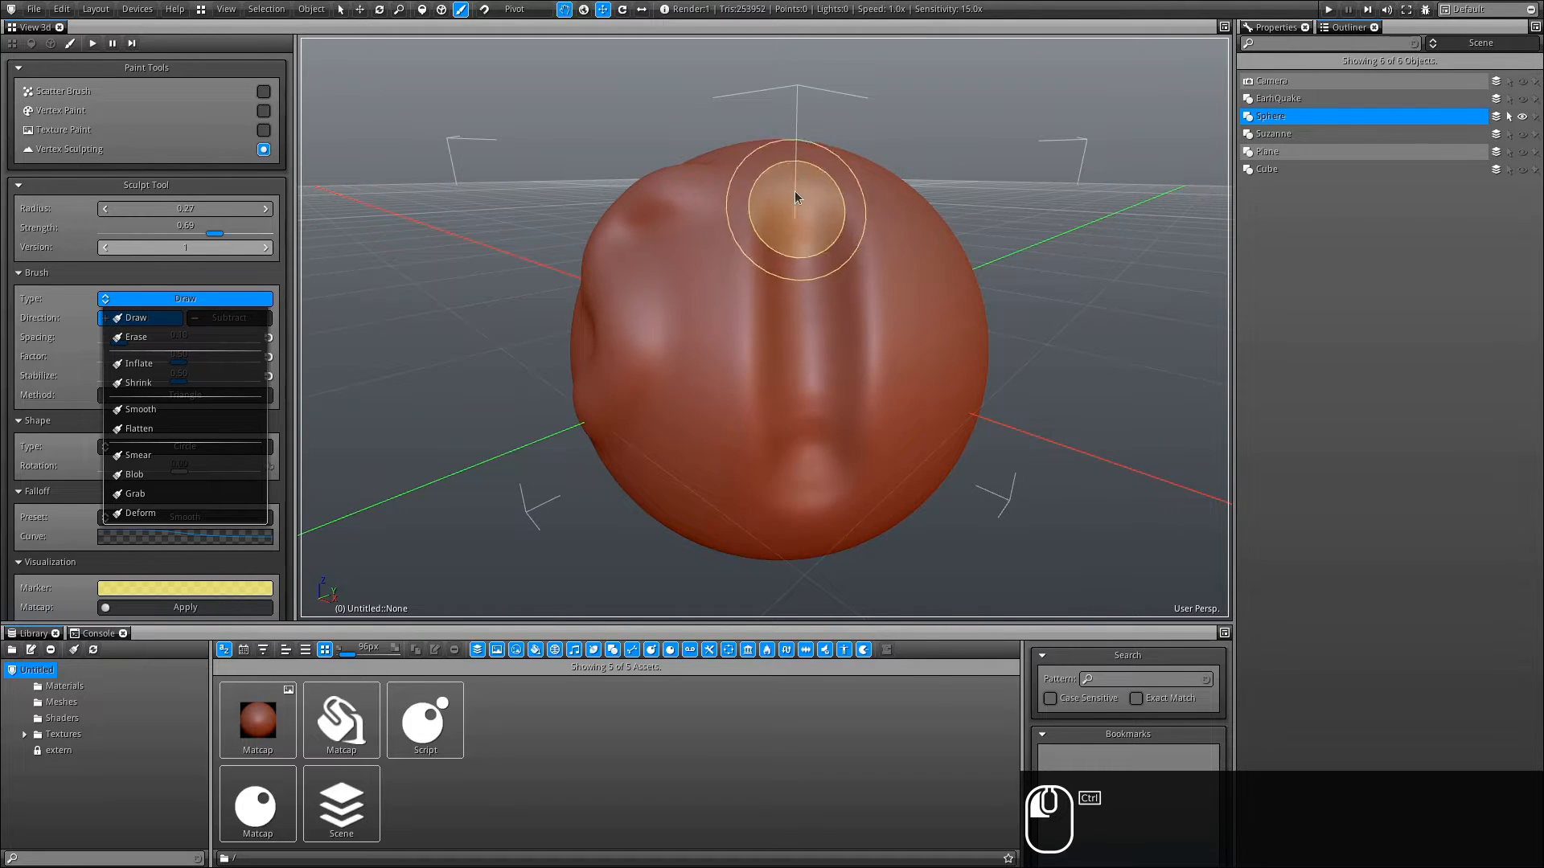
alt+drag(859, 454, 1102, 390)
click(166, 304)
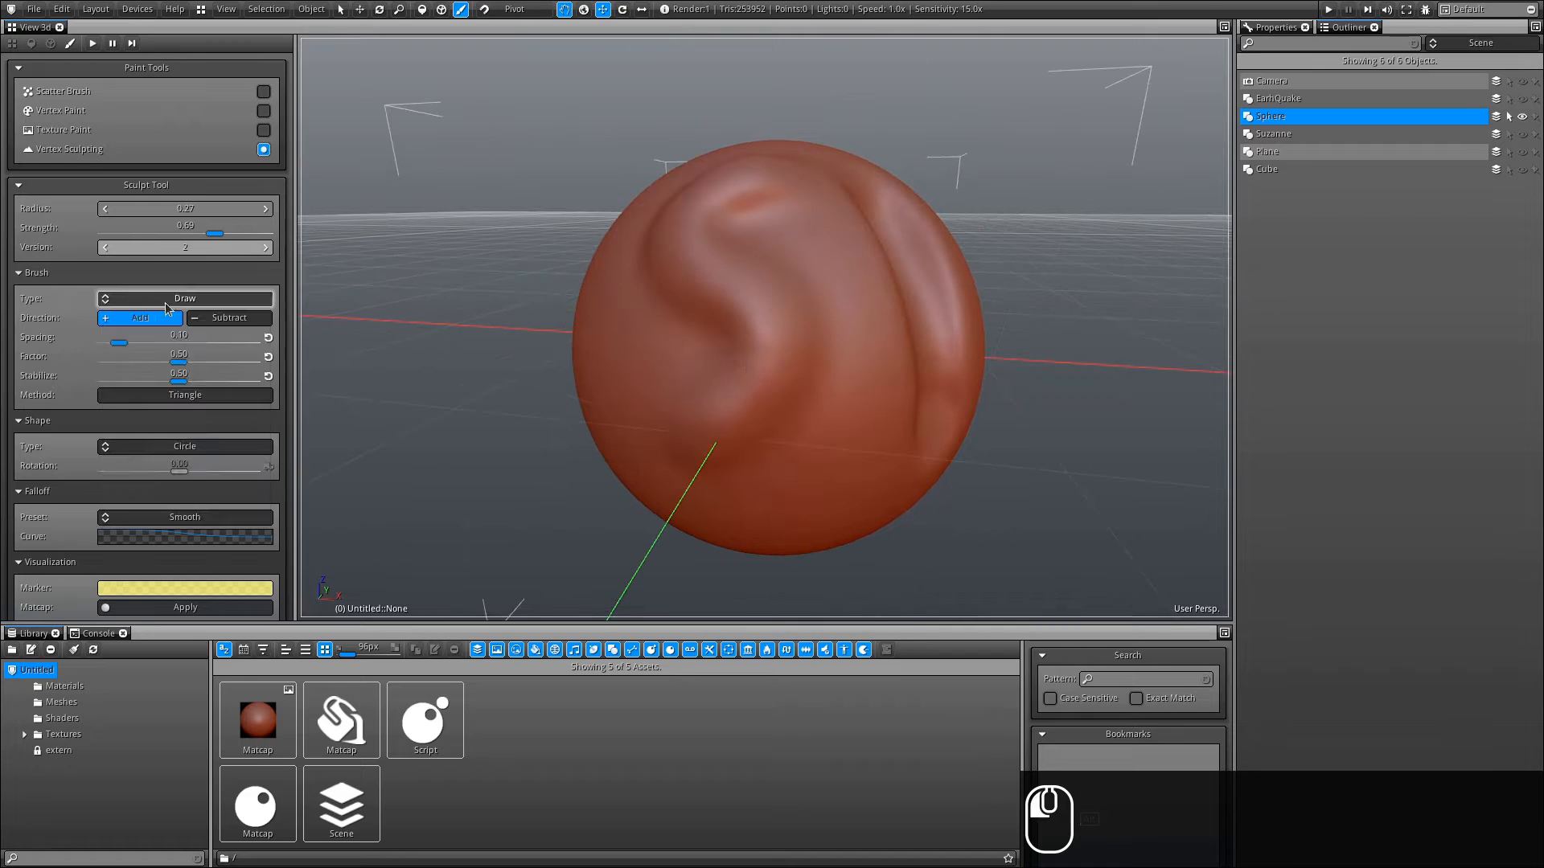
- Toggle the stroke direction between Subtract and Add, leaving it on Add
click(230, 322)
click(147, 324)
click(219, 323)
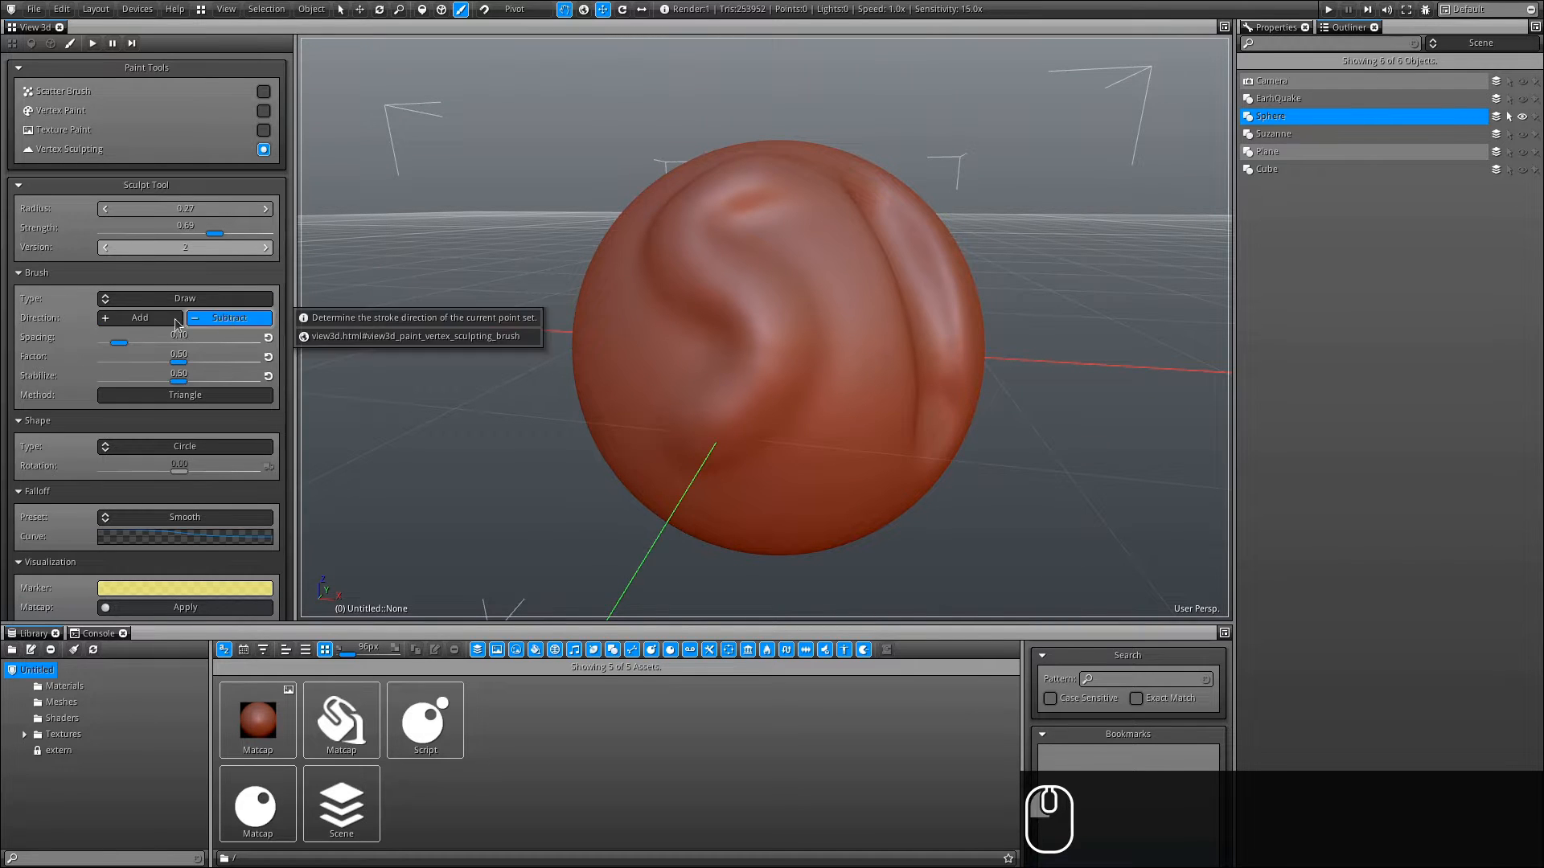
click(138, 321)
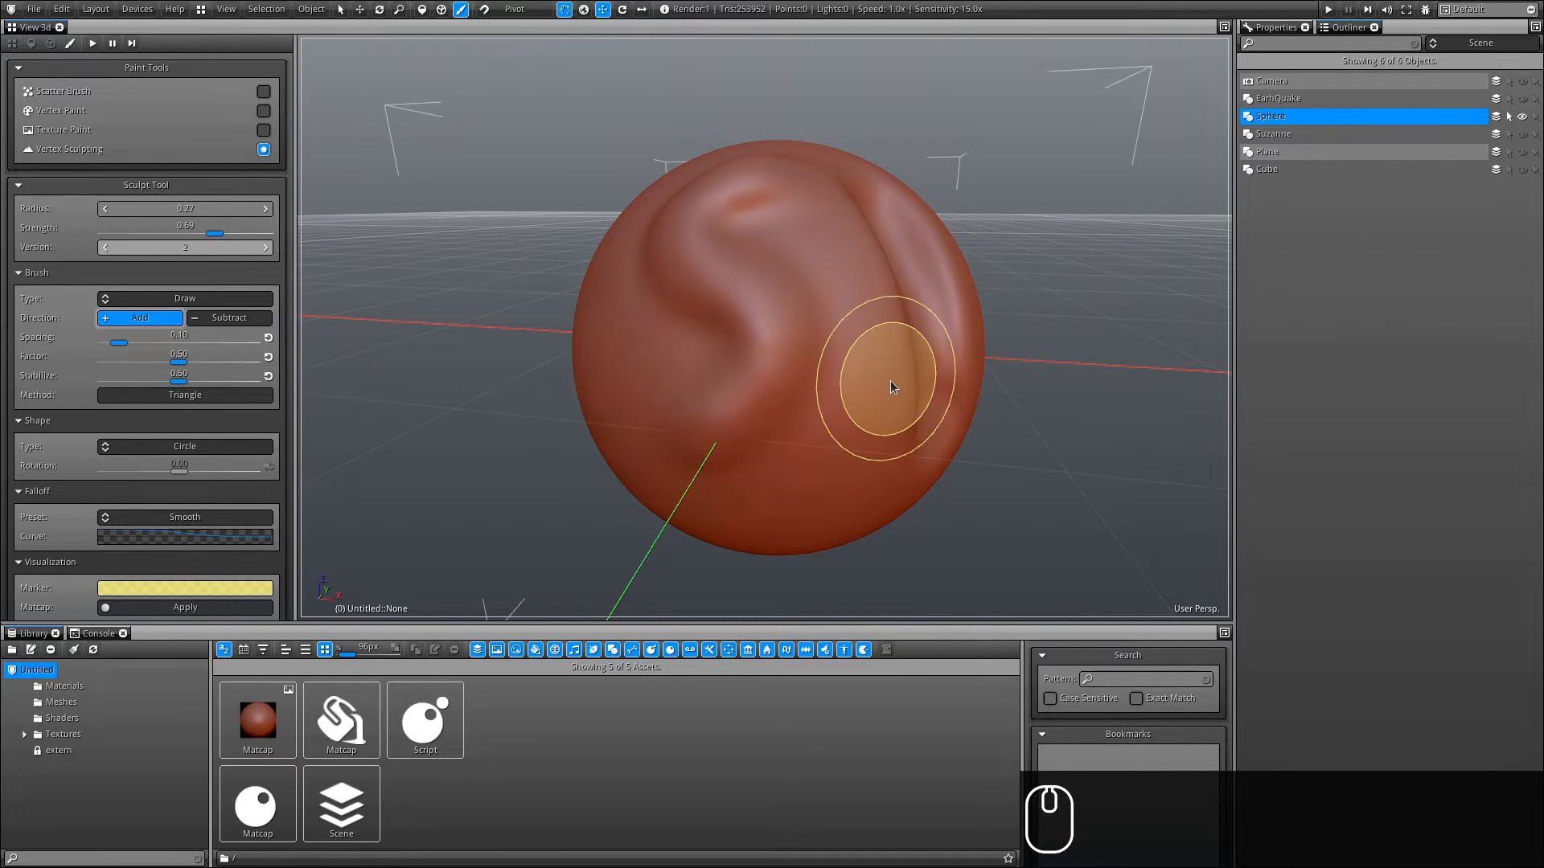
alt+drag(901, 372, 846, 380)
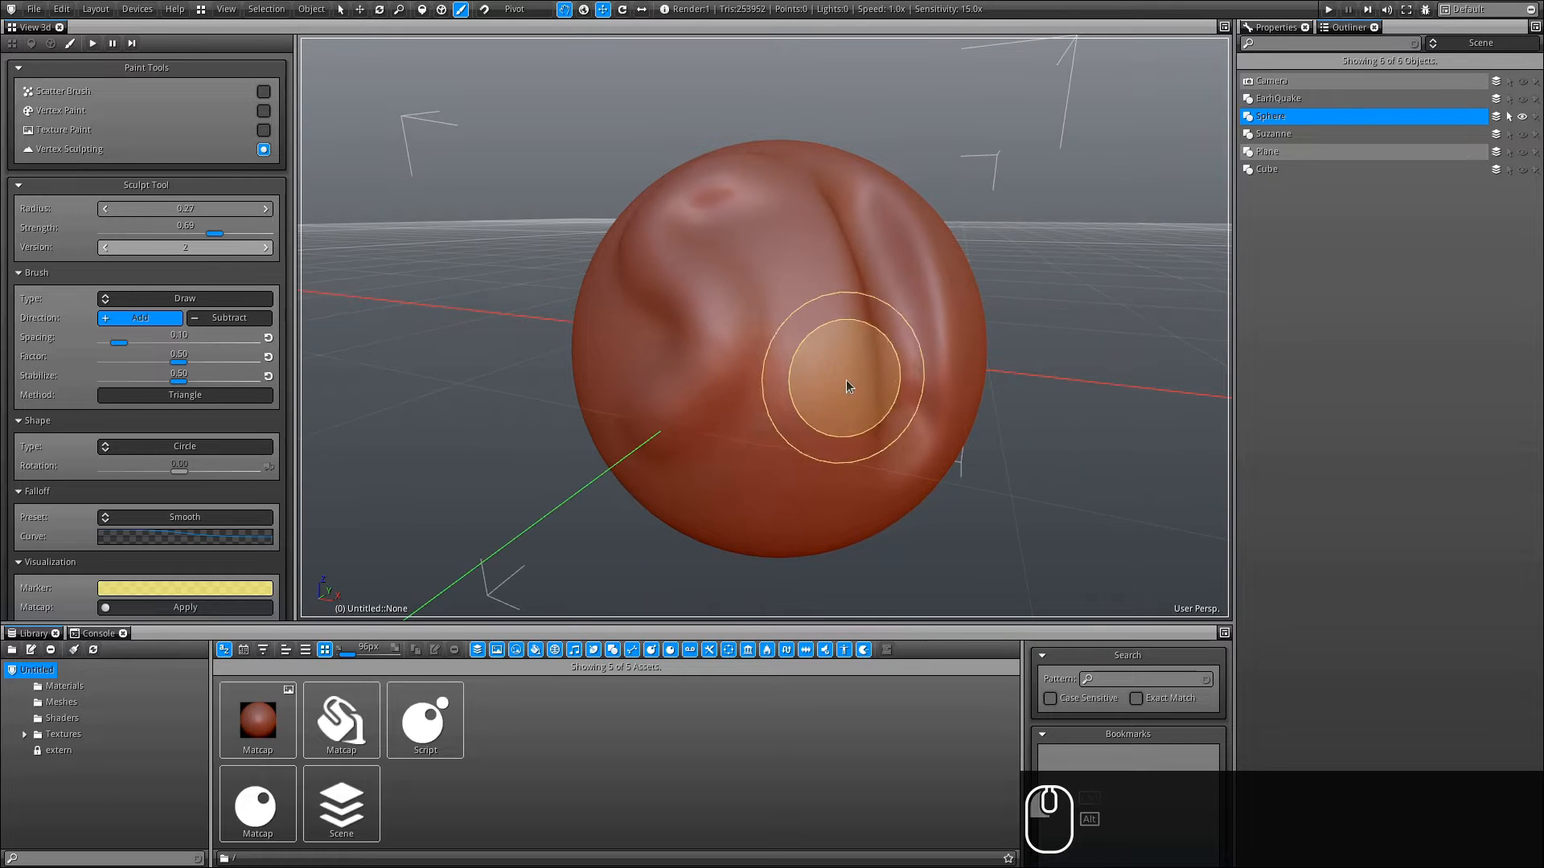
- Smooth the sculpted strokes away until the sphere is round again
mouse_move(726, 358)
shift+mouse_down()
mouse_move(687, 405)
mouse_move(759, 313)
mouse_move(711, 335)
mouse_move(633, 268)
mouse_move(723, 212)
shift+mouse_up()
shift+drag(628, 199, 683, 277)
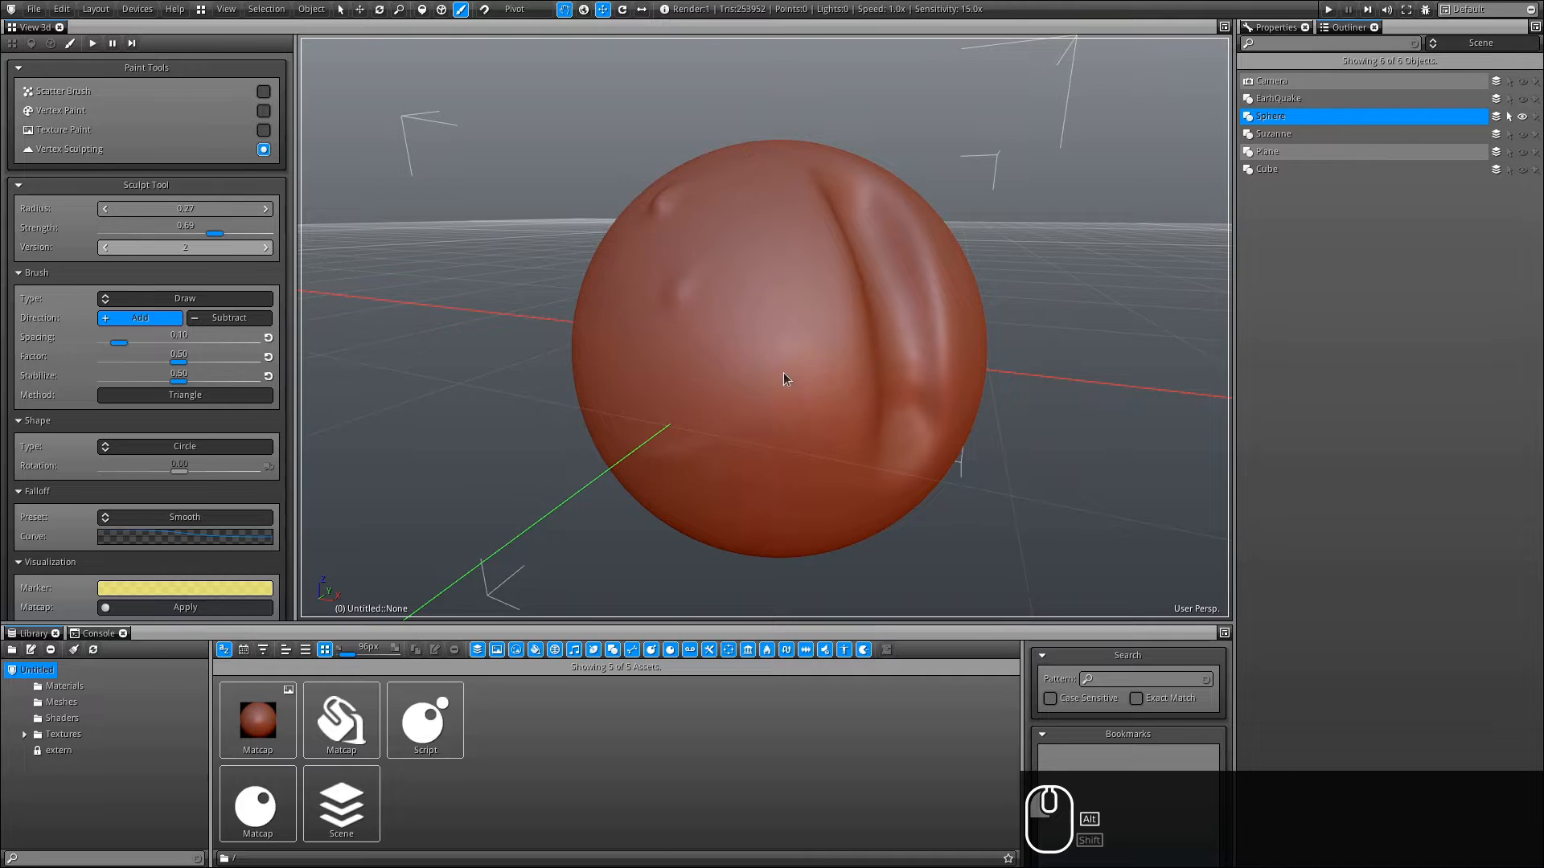
alt+drag(783, 373, 728, 386)
shift+drag(728, 386, 860, 418)
mouse_move(916, 368)
ctrl+mouse_down()
mouse_move(765, 364)
mouse_move(790, 315)
mouse_move(812, 325)
ctrl+mouse_up()
mouse_move(901, 296)
shift+mouse_down()
mouse_move(751, 196)
mouse_move(784, 291)
mouse_move(797, 456)
mouse_move(804, 329)
mouse_move(752, 384)
mouse_move(919, 377)
mouse_move(890, 333)
mouse_move(727, 475)
mouse_move(783, 206)
shift+mouse_up()
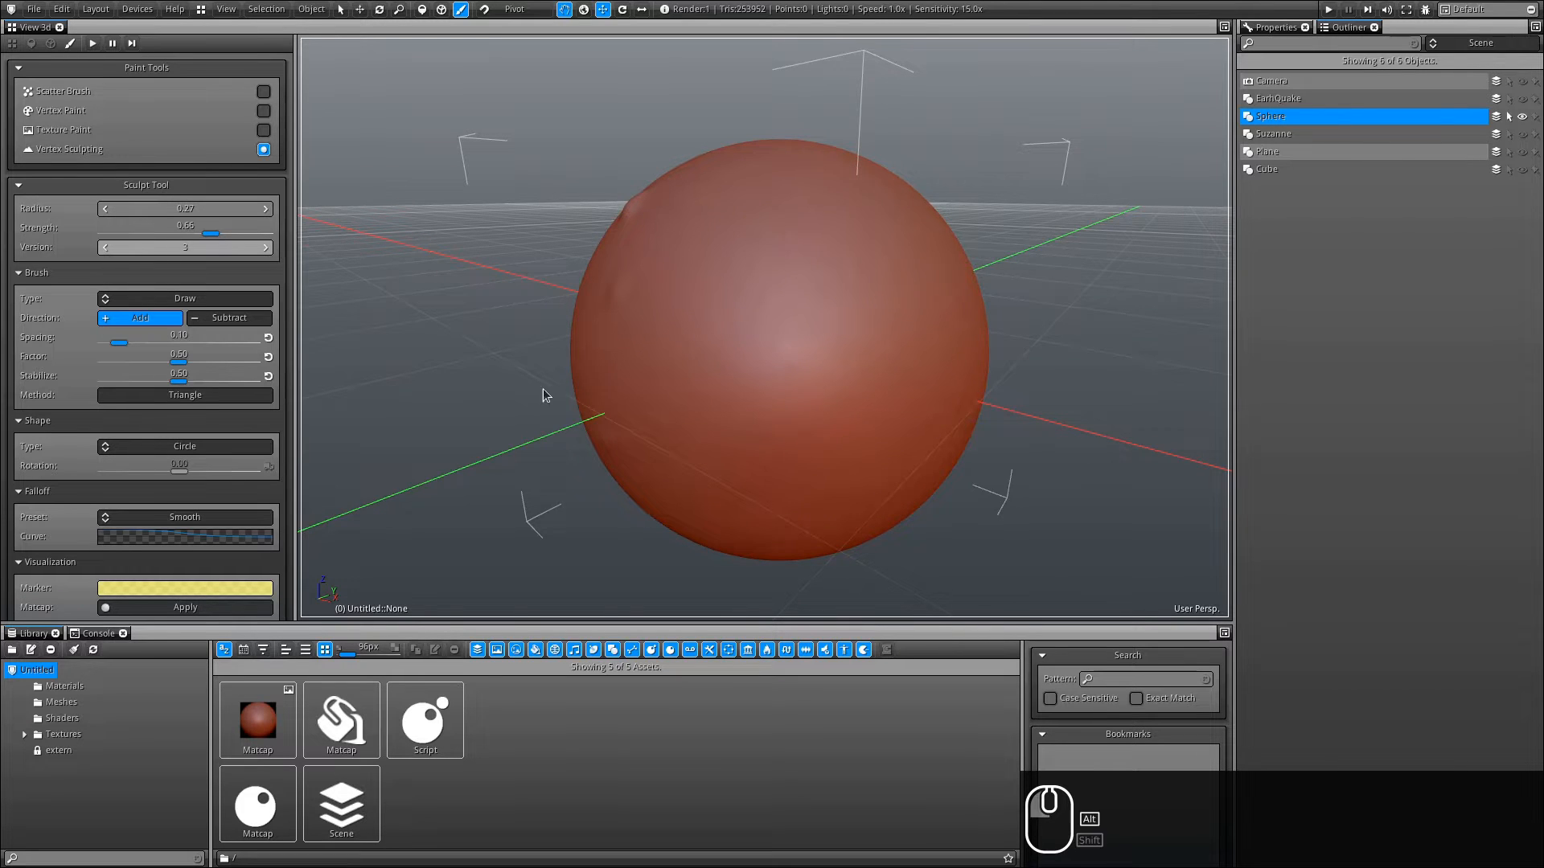
- Sculpt a new stroke across the sphere after orbiting the view
middle_drag(542, 396, 982, 394)
mouse_move(666, 328)
mouse_down()
mouse_move(631, 293)
mouse_move(882, 386)
mouse_move(881, 426)
mouse_up()
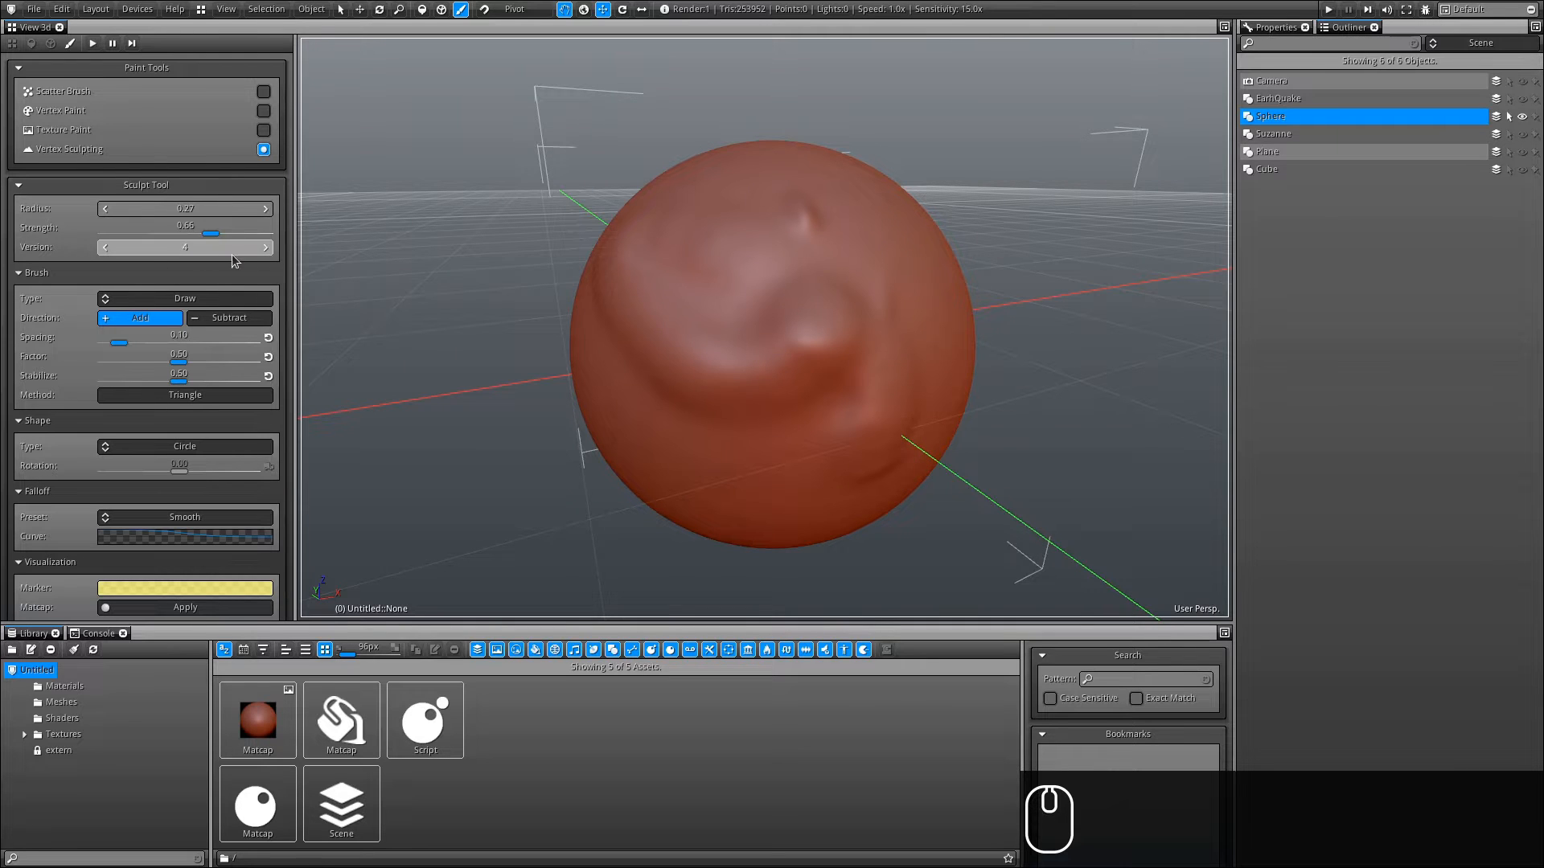
- Step back and forth through the sculpt history with undo and redo
mouse_move(232, 255)
right_down()
mouse_move(99, 249)
mouse_move(282, 255)
mouse_move(178, 257)
mouse_move(233, 257)
right_up()
key(ctrl+z)
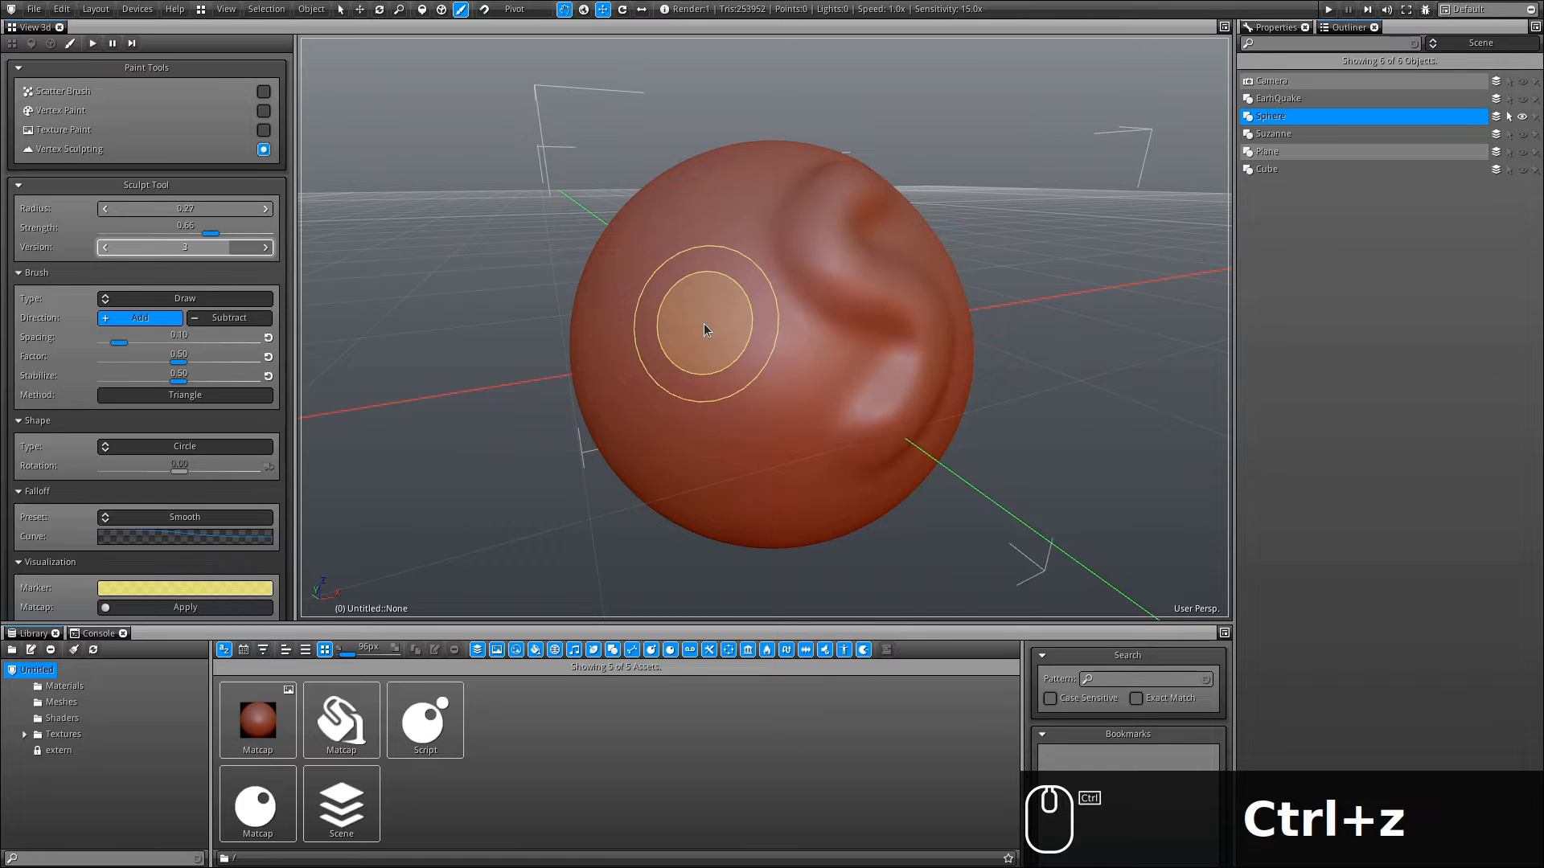
key(ctrl+y)
key(ctrl+z)
key(ctrl+y)
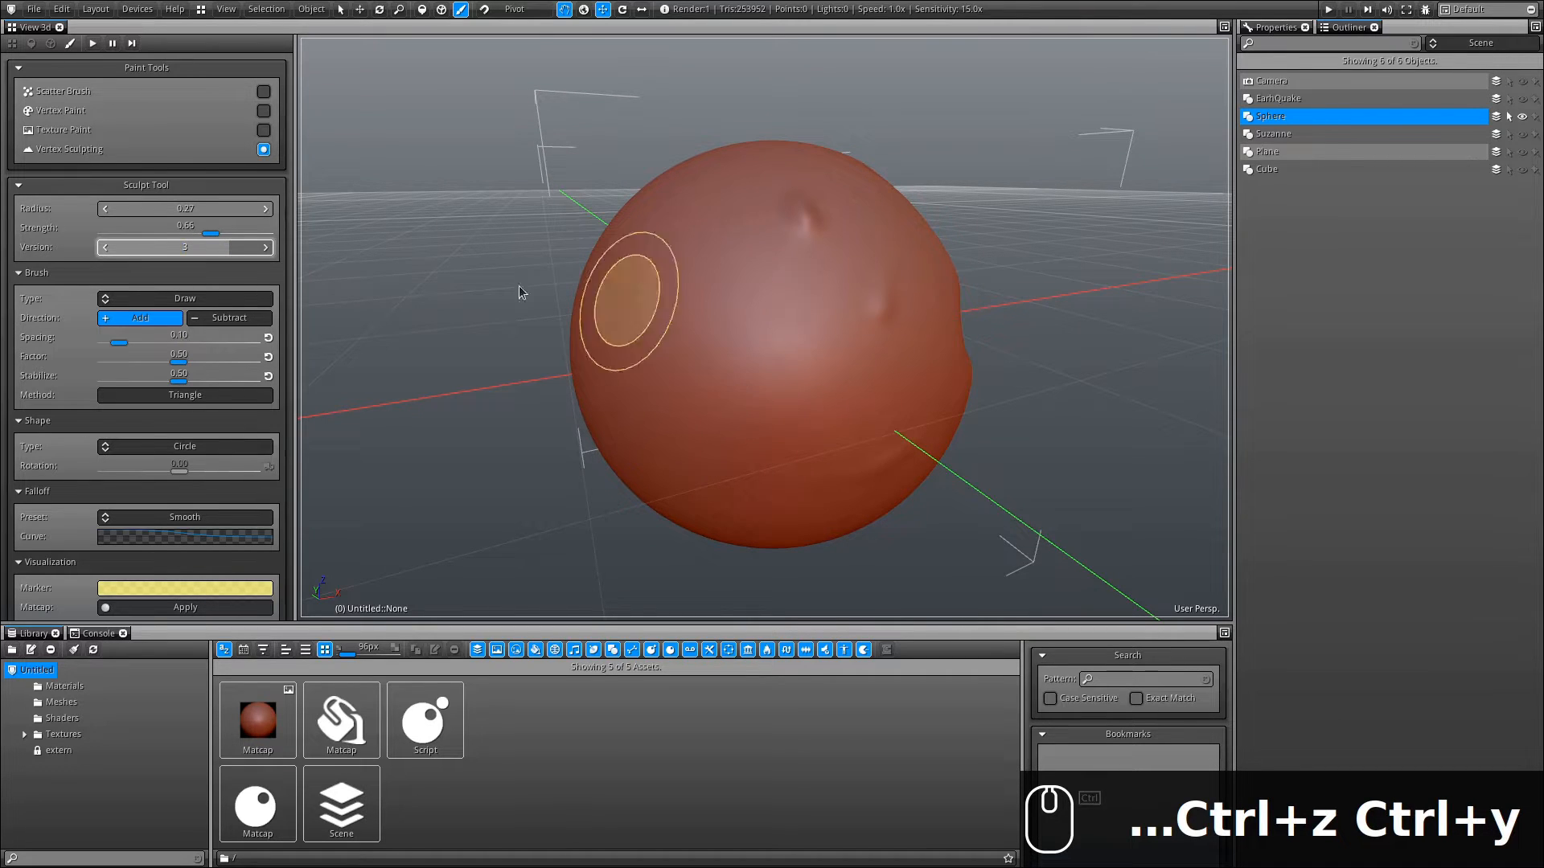
- Set the sculpt Version slider back to 0 to restore the smooth sphere
right_drag(217, 256, 94, 260)
alt+drag(911, 365, 796, 406)
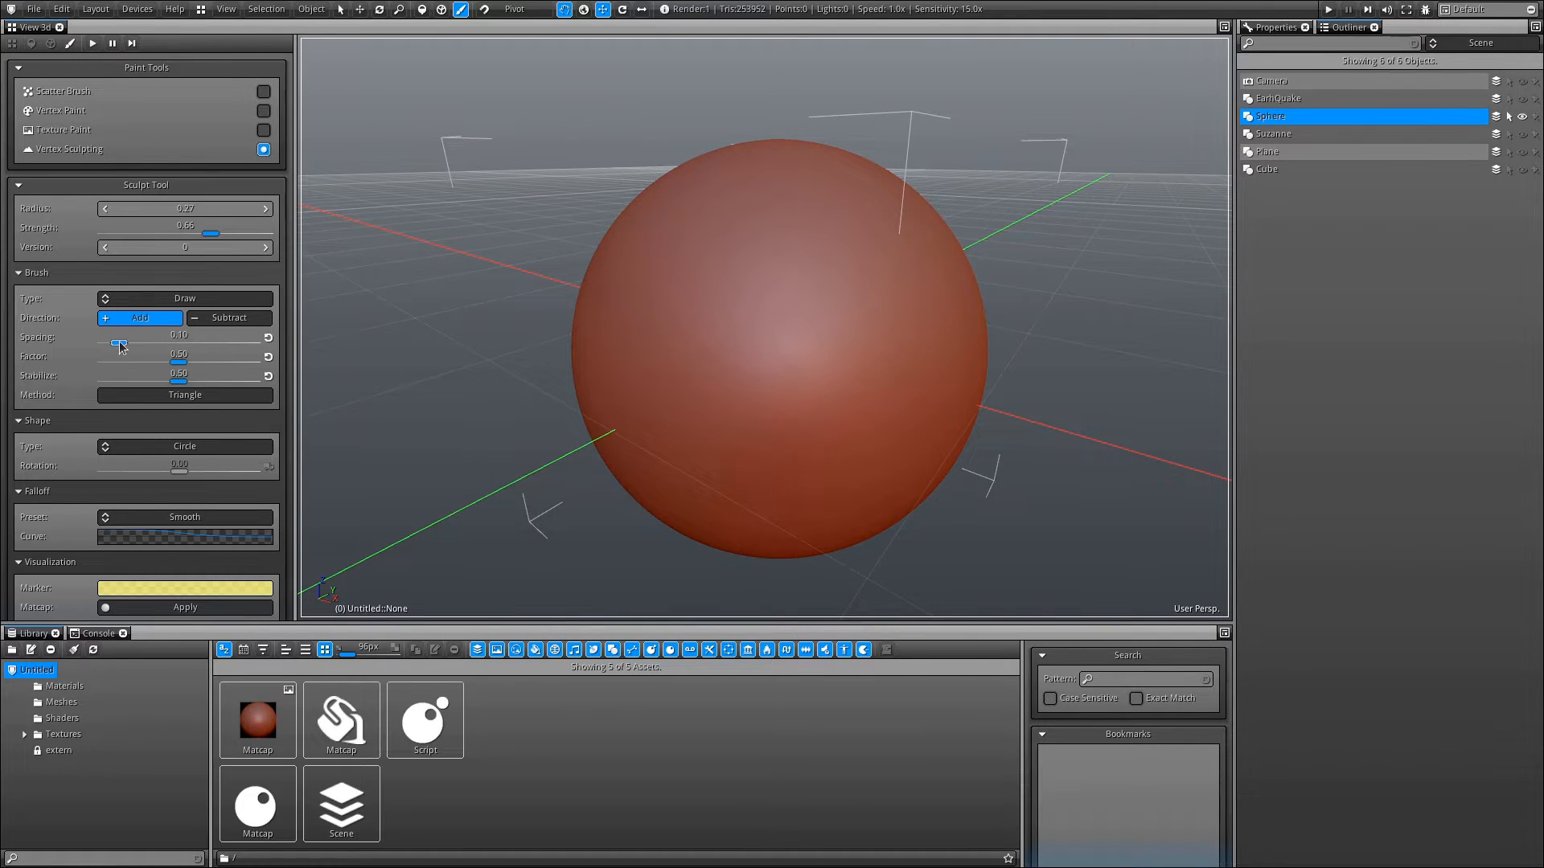
- Set brush Spacing to 1.00 and enlarge the brush radius to about 0.32
drag(119, 344, 257, 343)
ctrl+scroll(716, 357, up, 2)
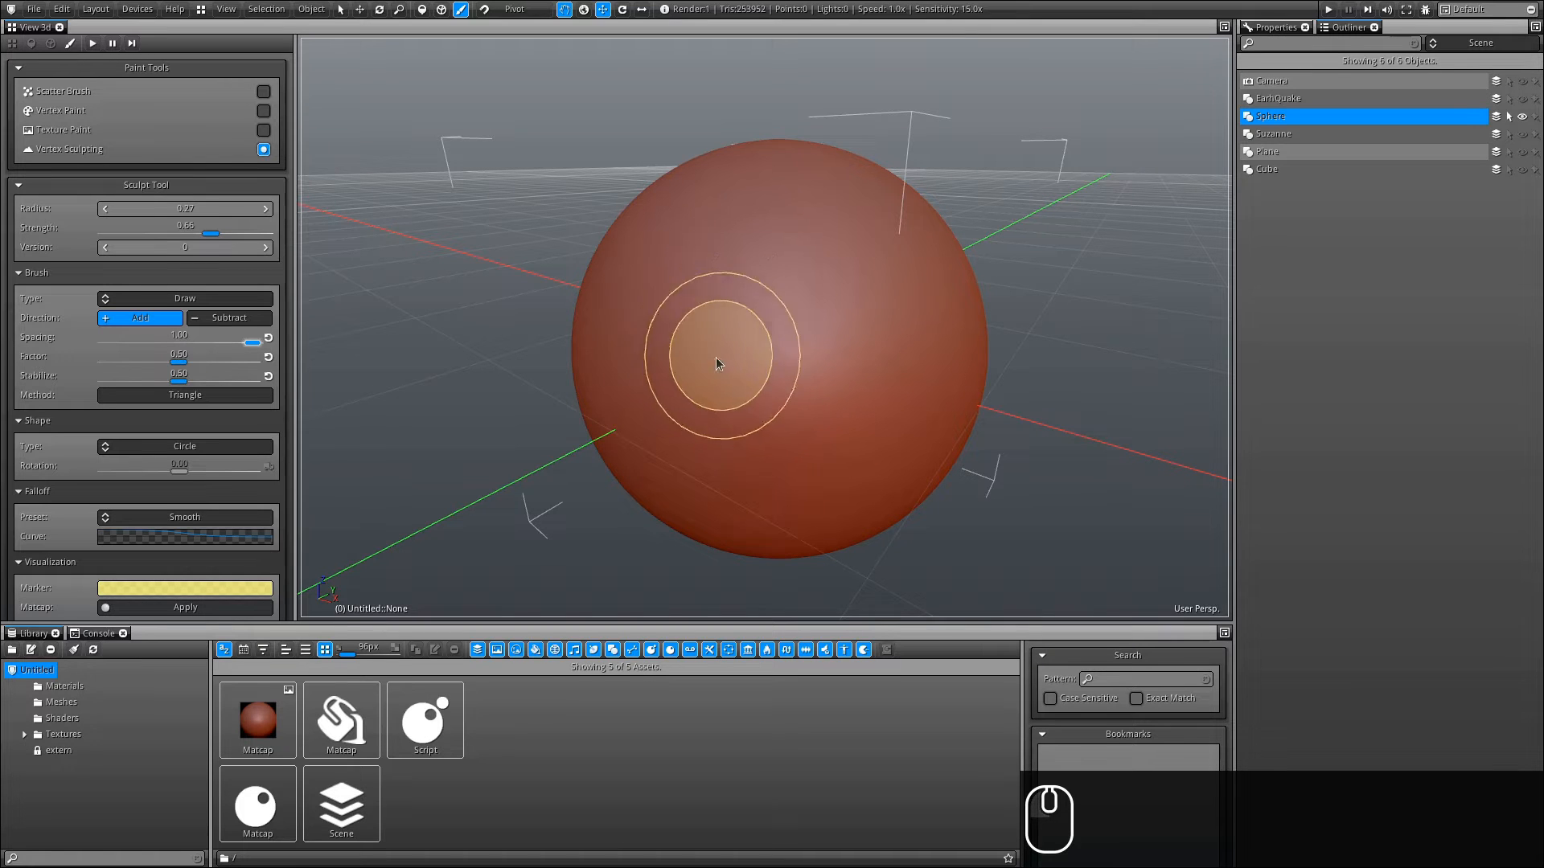
ctrl+scroll(744, 363, up, 1)
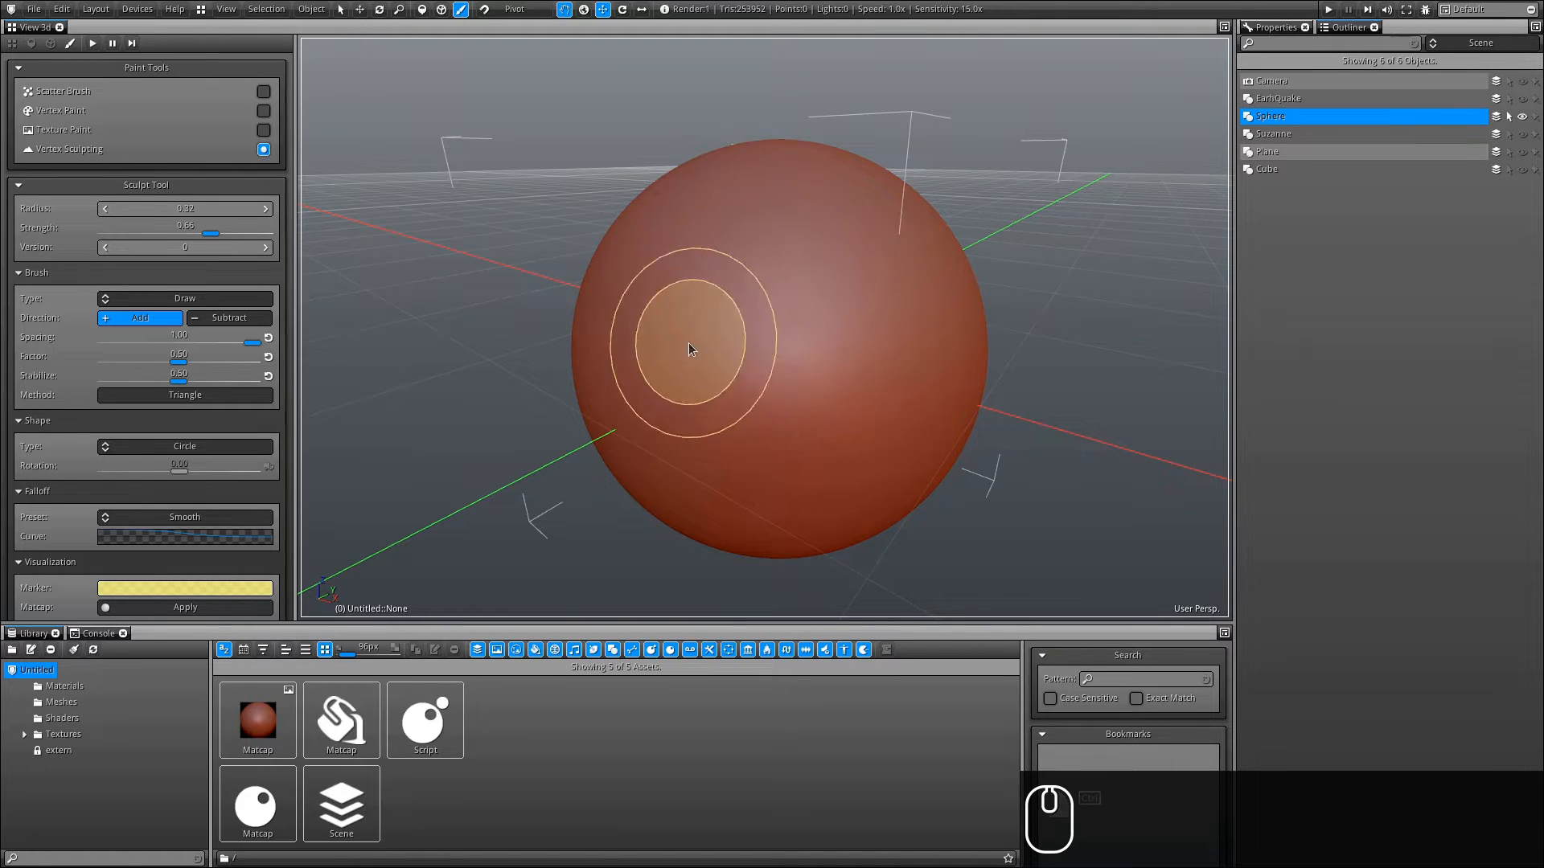
- Try a few strokes on the sphere and undo the last one
mouse_move(673, 345)
shift+right_down()
mouse_move(674, 306)
mouse_move(659, 405)
shift+right_up()
mouse_move(613, 349)
mouse_down()
mouse_move(746, 380)
mouse_move(698, 394)
mouse_move(742, 604)
mouse_up()
mouse_move(764, 450)
ctrl+mouse_down()
mouse_move(768, 281)
mouse_move(765, 406)
ctrl+mouse_up()
key(ctrl+z)
- Draw a beaded stroke across the sphere with strength 1.00 and a radius of about 0.12
mouse_move(753, 310)
shift+right_down()
mouse_move(754, 455)
mouse_move(793, 45)
shift+right_up()
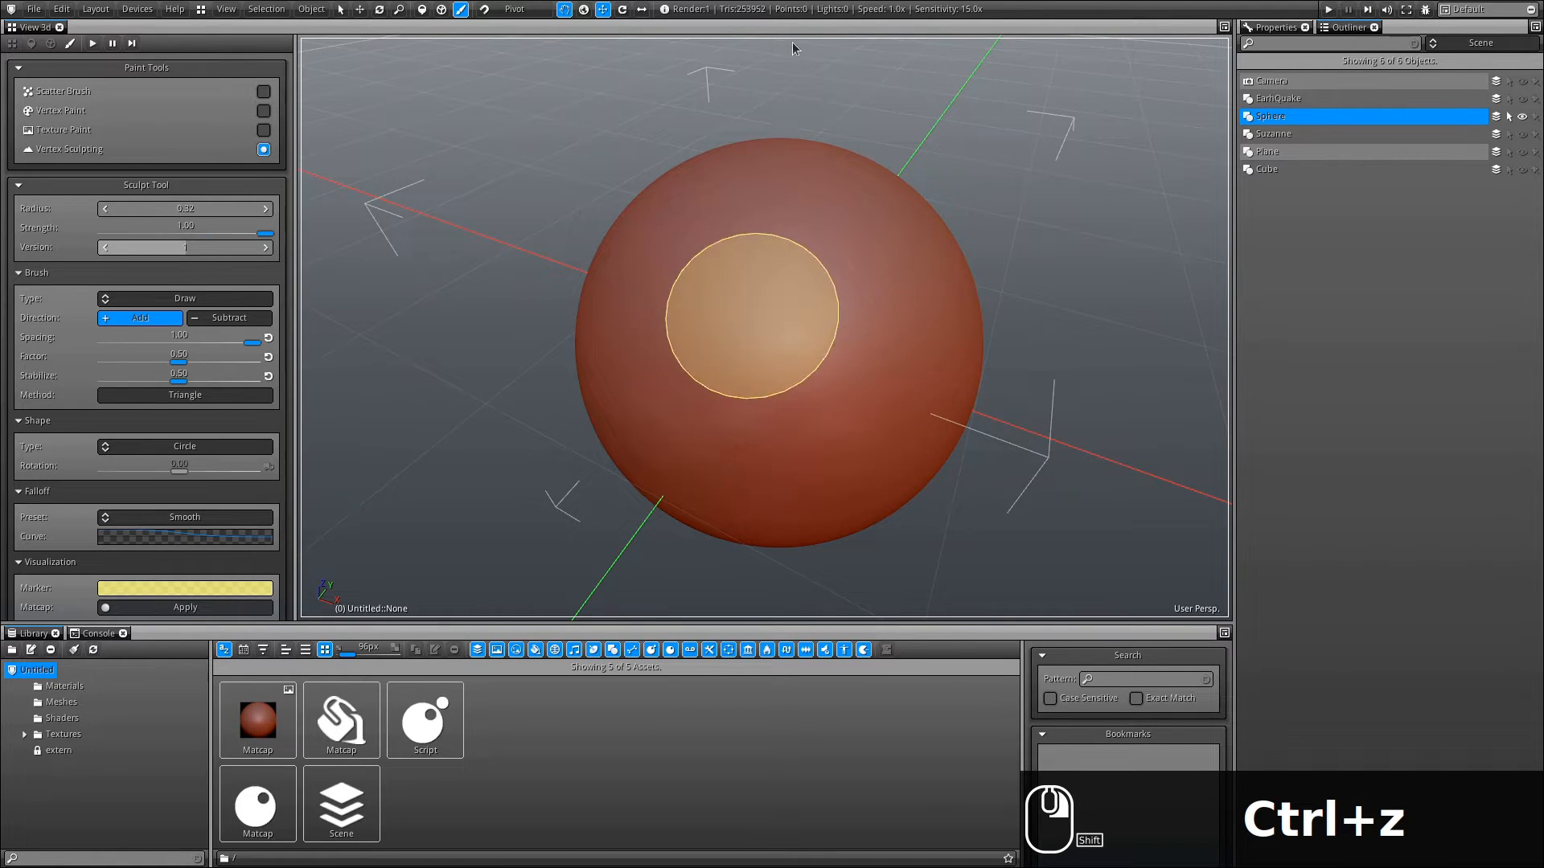
mouse_move(869, 308)
ctrl+right_down()
mouse_move(788, 303)
mouse_move(803, 312)
ctrl+right_up()
mouse_move(609, 335)
mouse_down()
mouse_move(809, 380)
mouse_move(909, 375)
mouse_up()
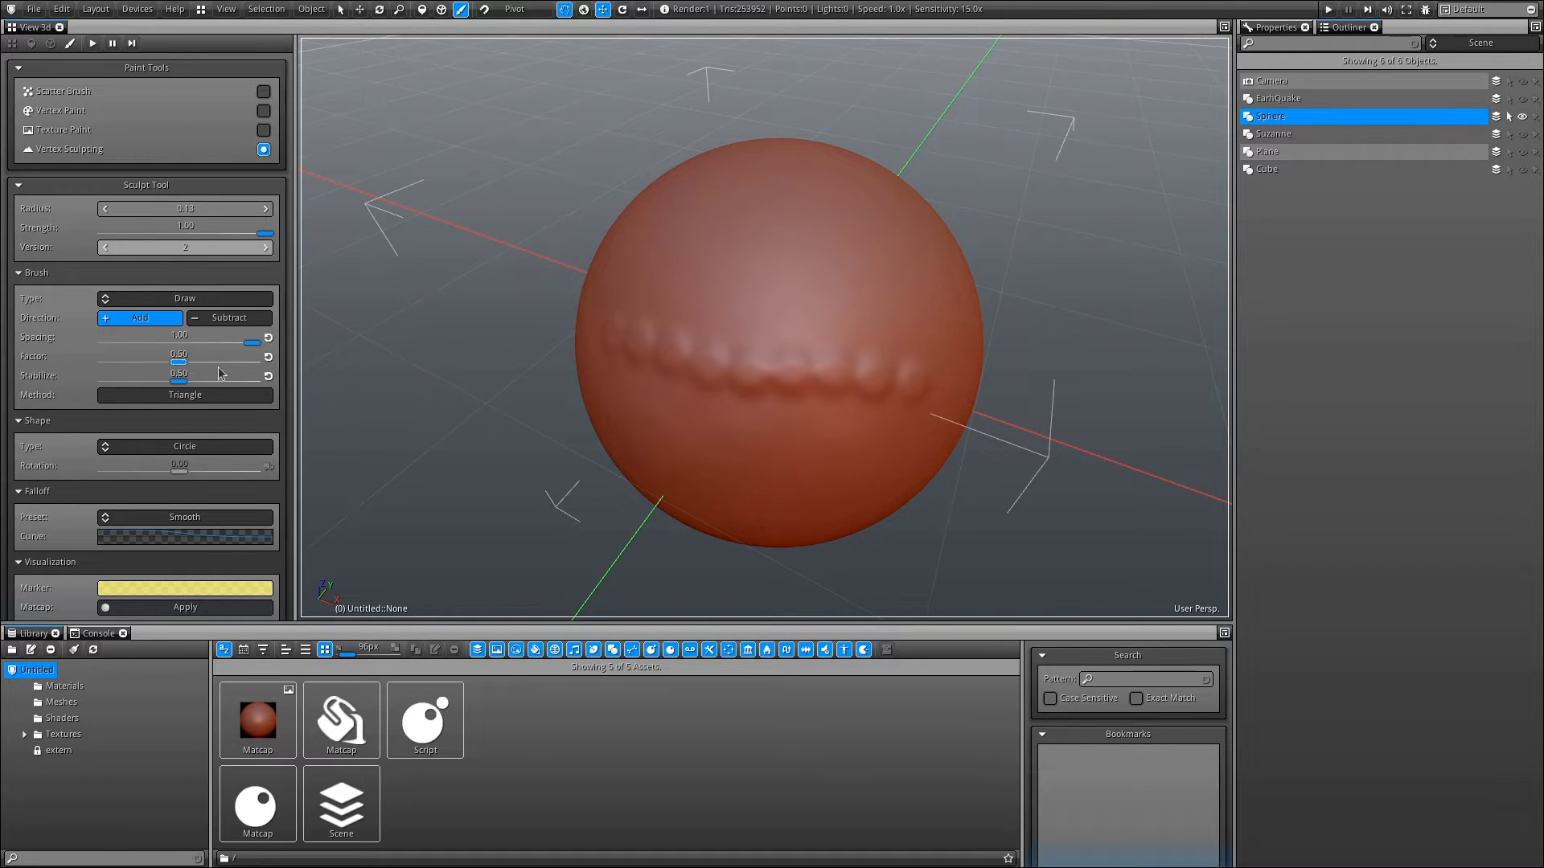
- Set the brush Factor to 1.00 and draw more beaded rows across the sphere
drag(178, 363, 254, 363)
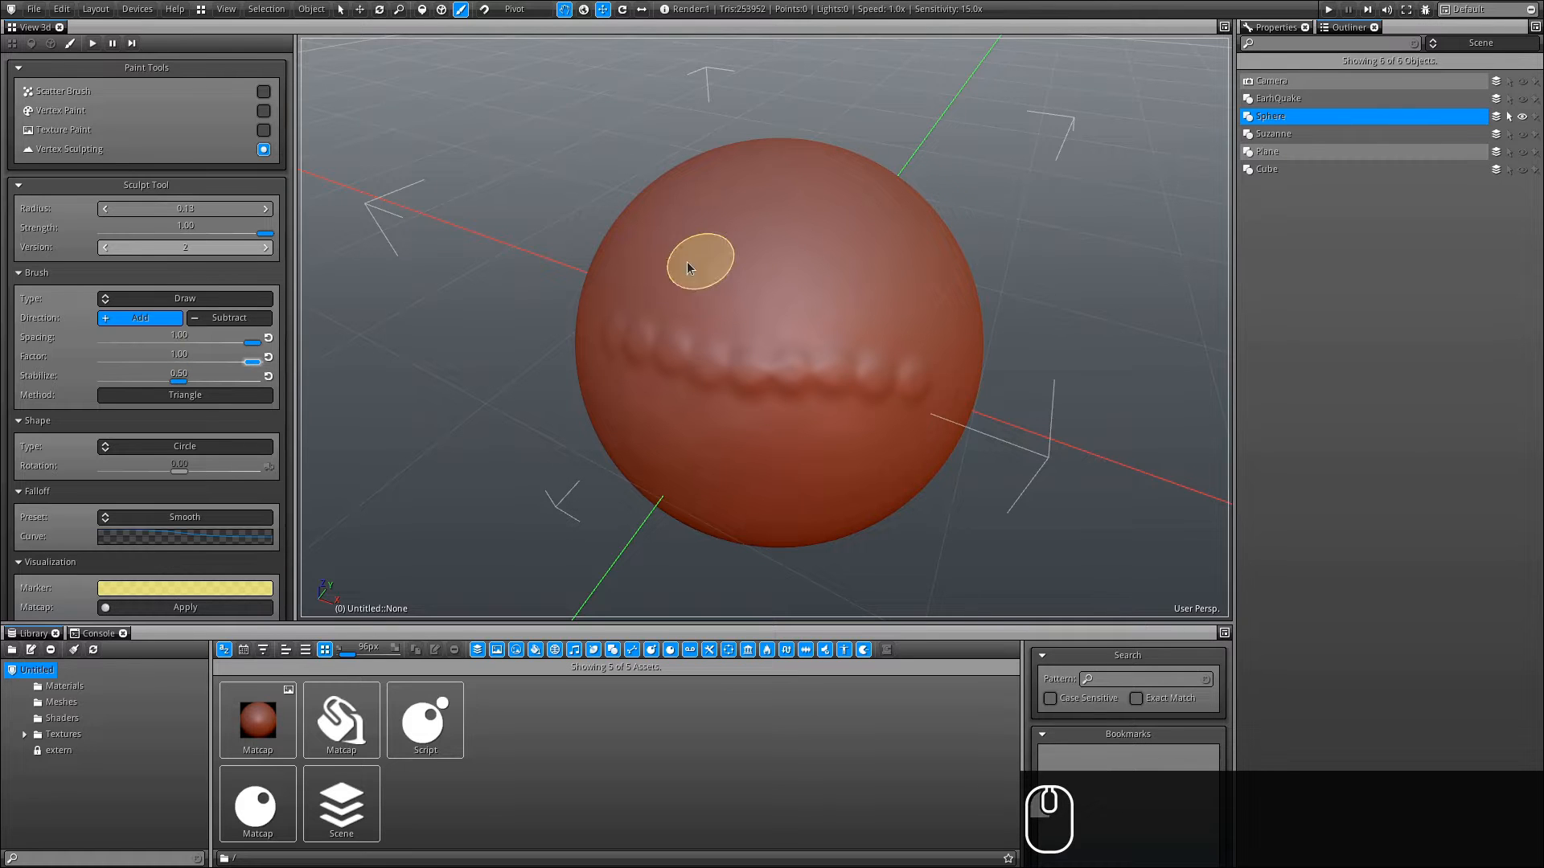
mouse_move(620, 261)
mouse_down()
mouse_move(831, 293)
mouse_move(951, 345)
mouse_move(517, 500)
mouse_move(438, 322)
mouse_move(595, 483)
mouse_move(744, 684)
mouse_up()
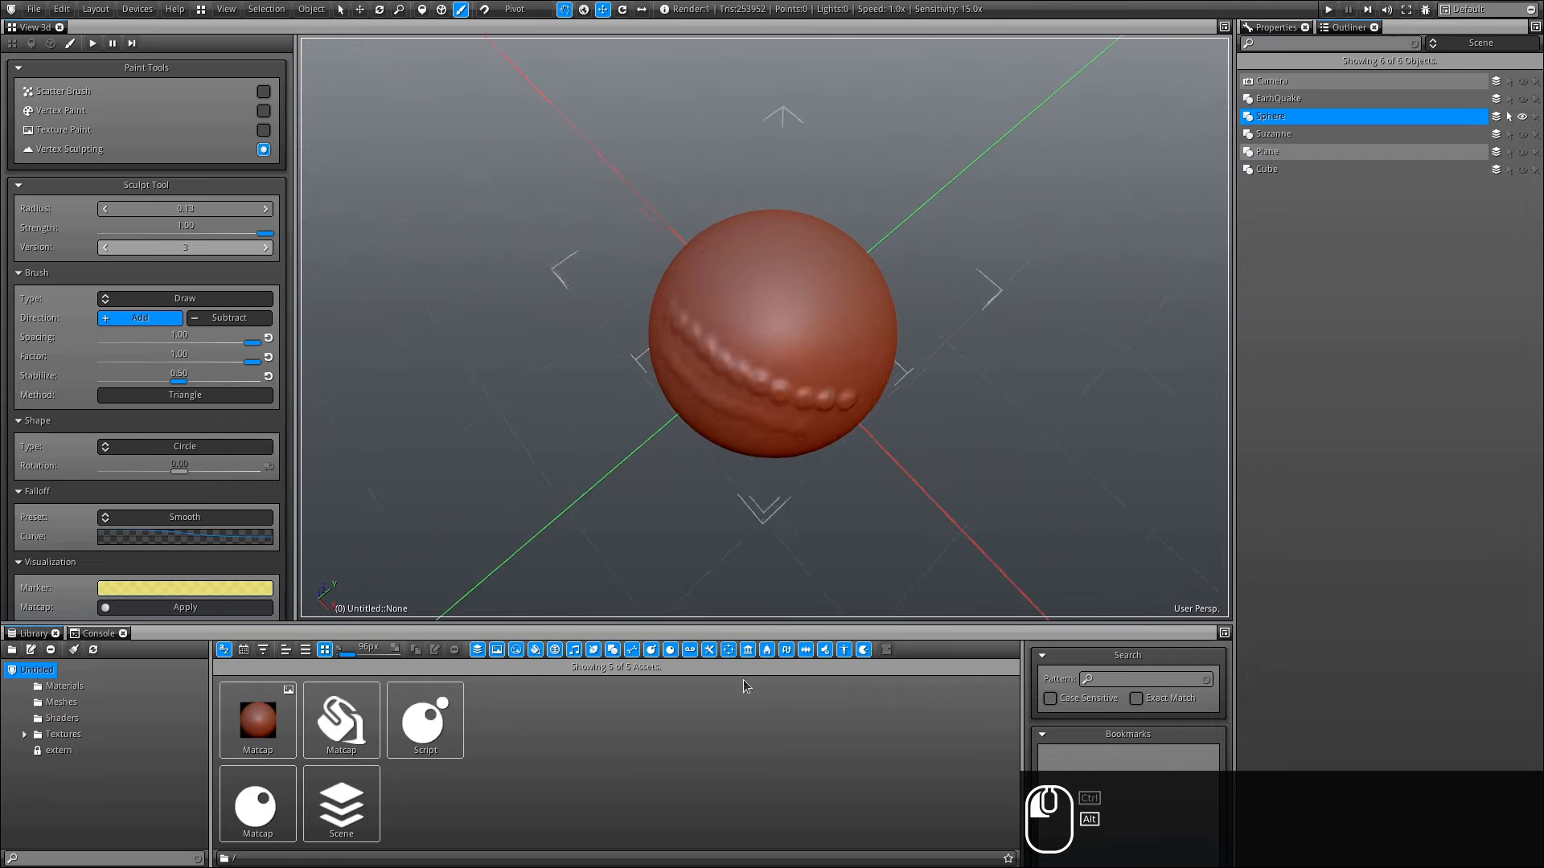
mouse_move(708, 285)
mouse_down()
mouse_move(763, 341)
mouse_move(895, 390)
mouse_move(720, 164)
mouse_move(808, 281)
mouse_move(688, 317)
mouse_move(779, 131)
mouse_move(399, 265)
mouse_up()
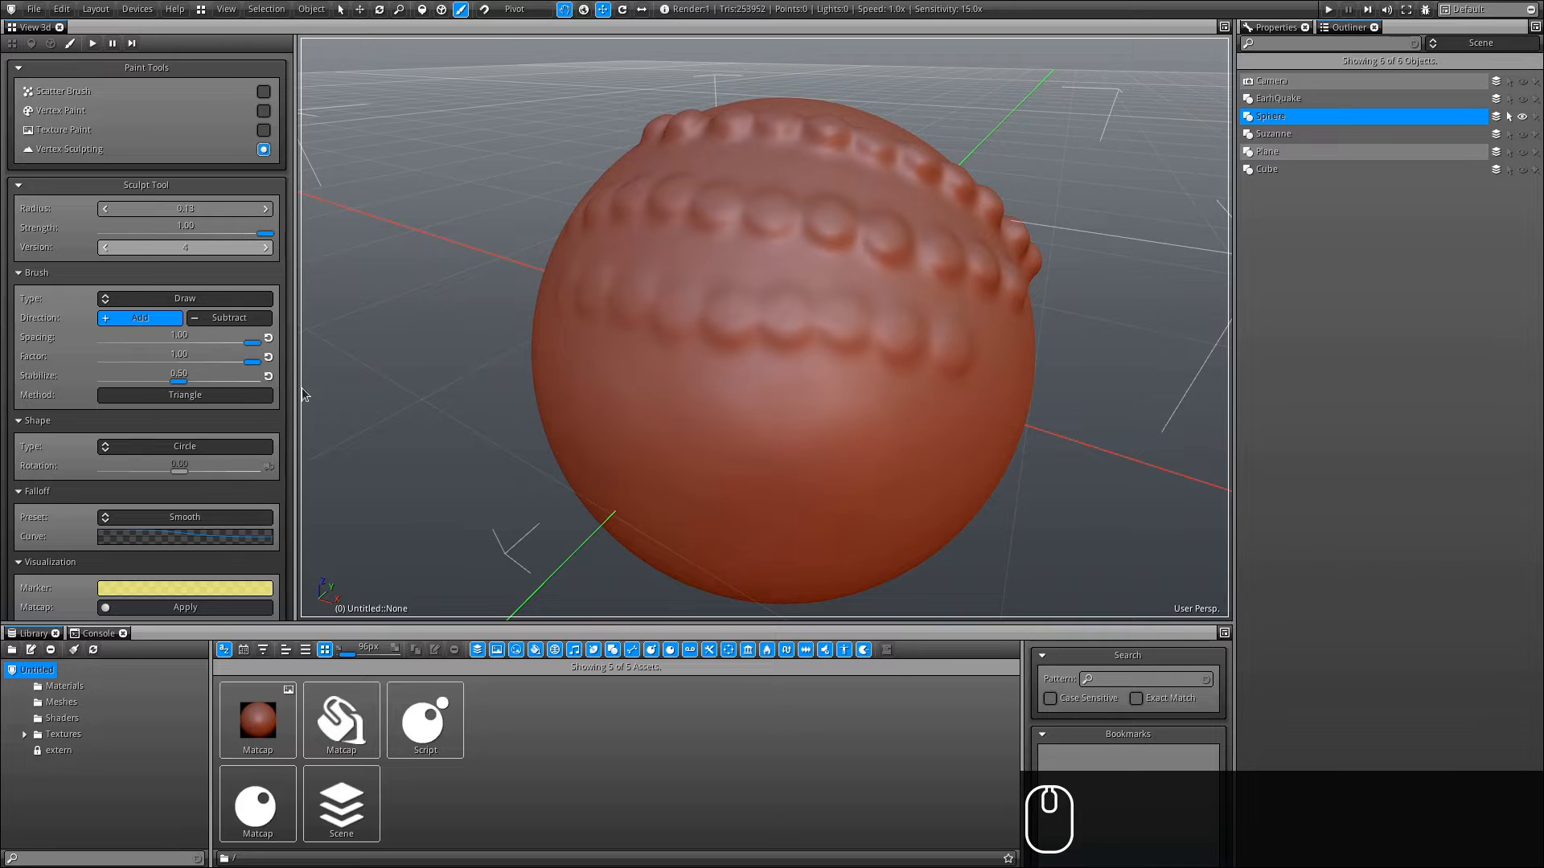
- Set the brush Stabilize value to 0.1
click(268, 375)
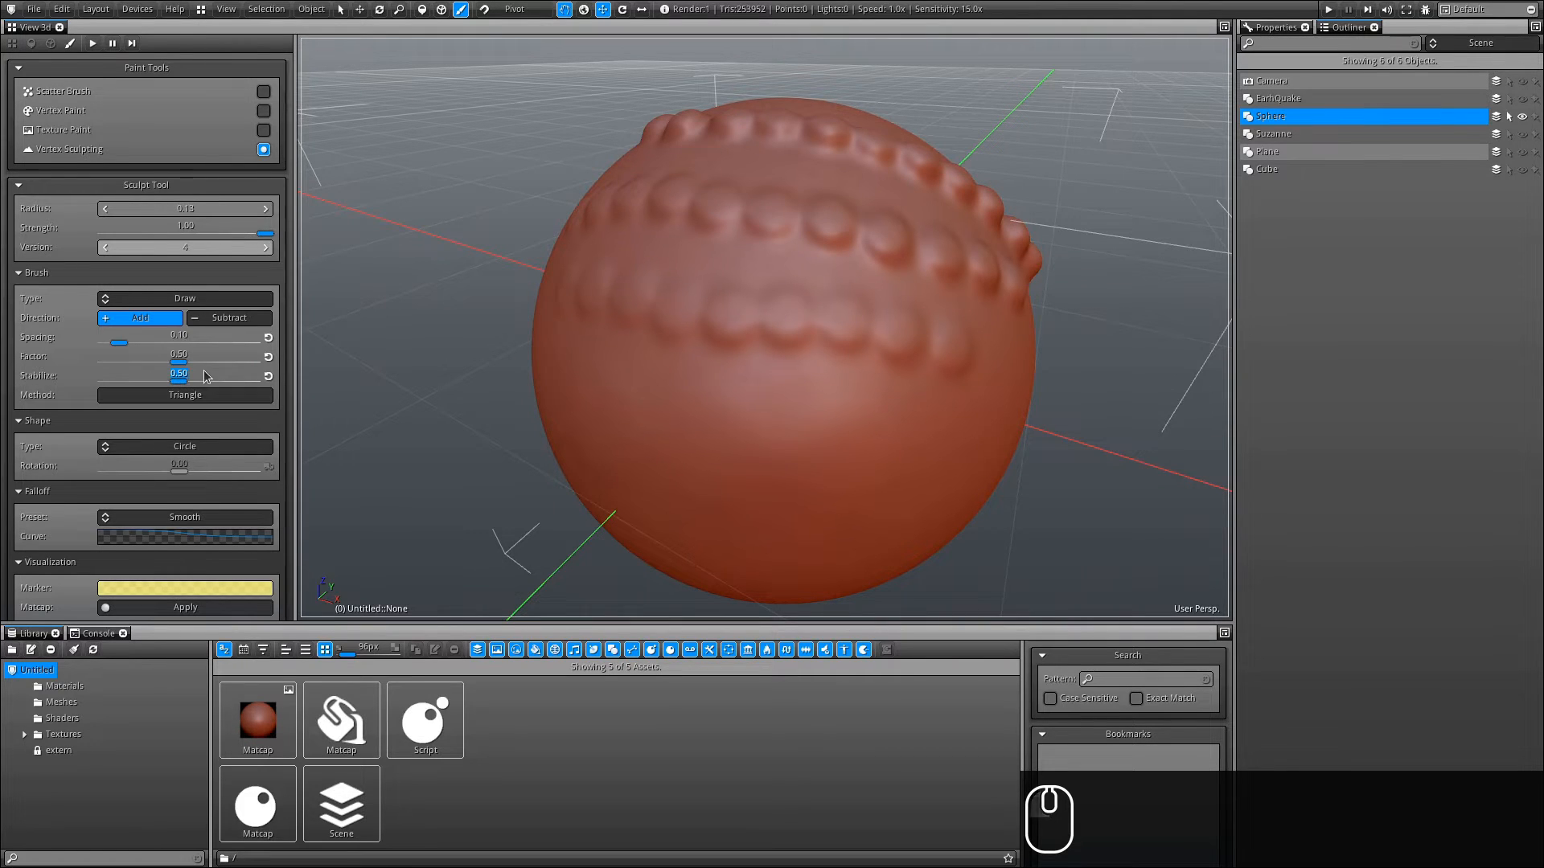
text(0.1)
key(Return)
- Reset the sculpt Version slider to 0 and resize the brush radius and strength in the viewport
drag(272, 247, 38, 248)
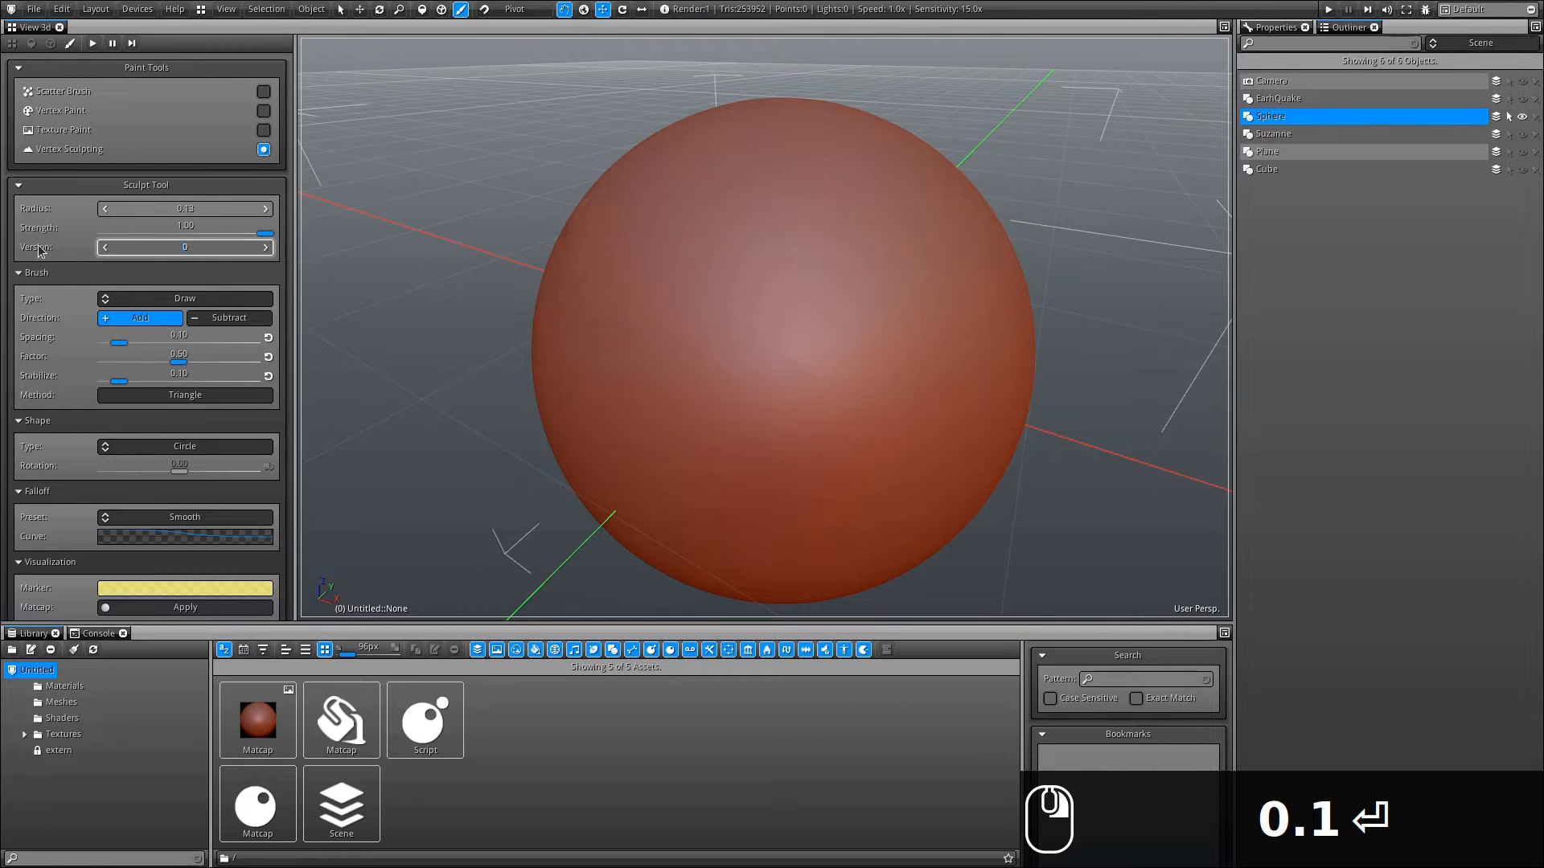
mouse_move(700, 220)
ctrl+right_down()
mouse_move(734, 243)
mouse_move(720, 219)
ctrl+right_up()
mouse_move(727, 112)
shift+right_down()
mouse_move(698, 425)
mouse_move(748, 201)
shift+right_up()
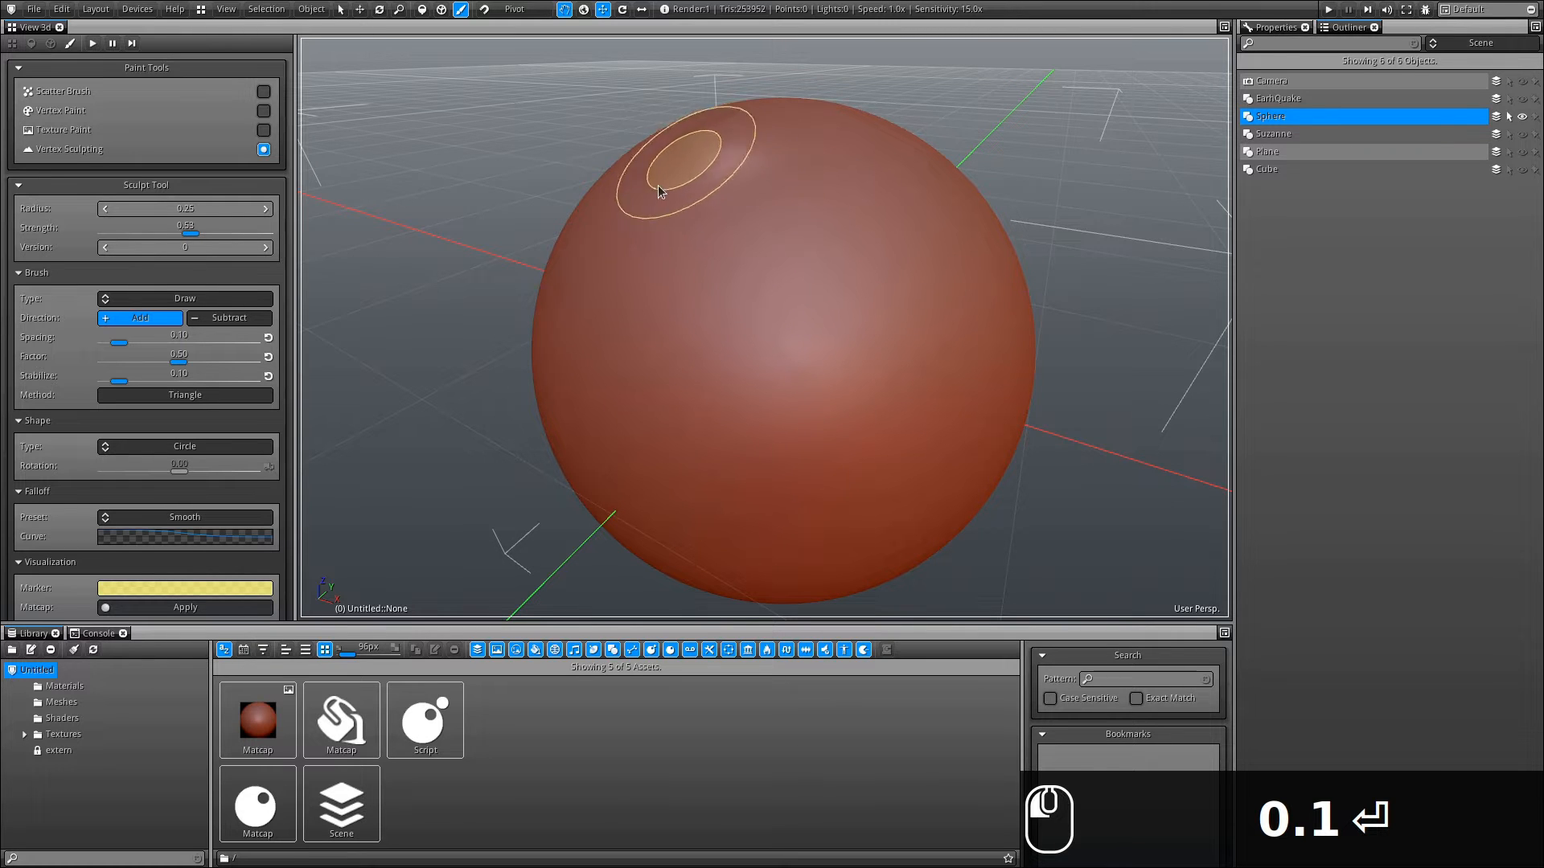
- Draw a long curved stroke across the sphere's upper side with the Triangle method
mouse_move(658, 192)
mouse_down()
mouse_move(671, 229)
mouse_move(915, 200)
mouse_move(866, 354)
mouse_move(631, 374)
mouse_move(619, 436)
mouse_move(699, 462)
mouse_move(899, 478)
mouse_move(896, 451)
mouse_move(853, 500)
mouse_move(837, 403)
mouse_up()
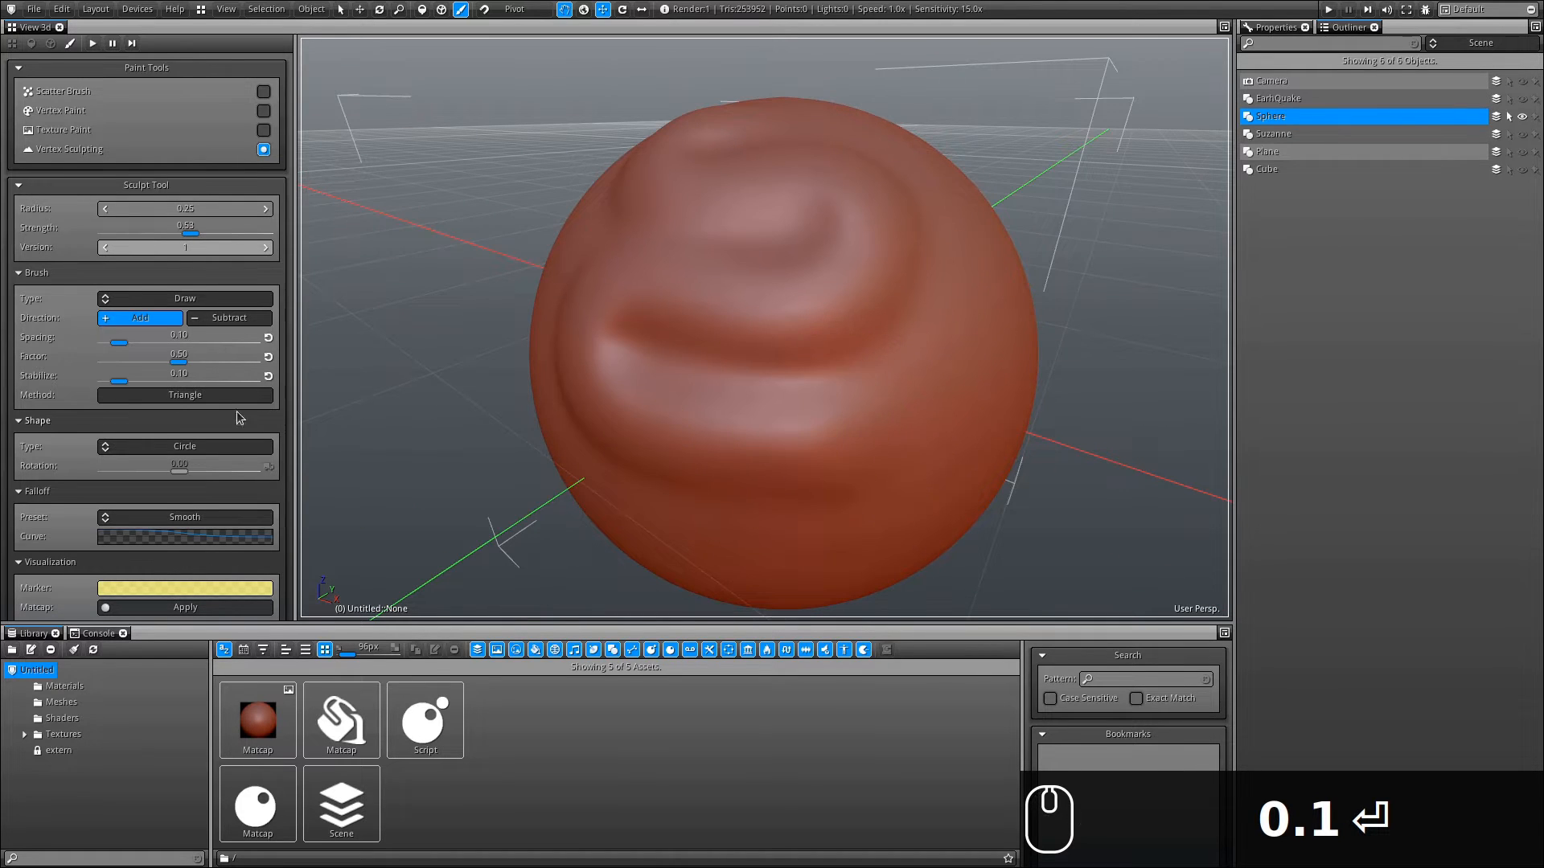
alt+drag(740, 414, 571, 418)
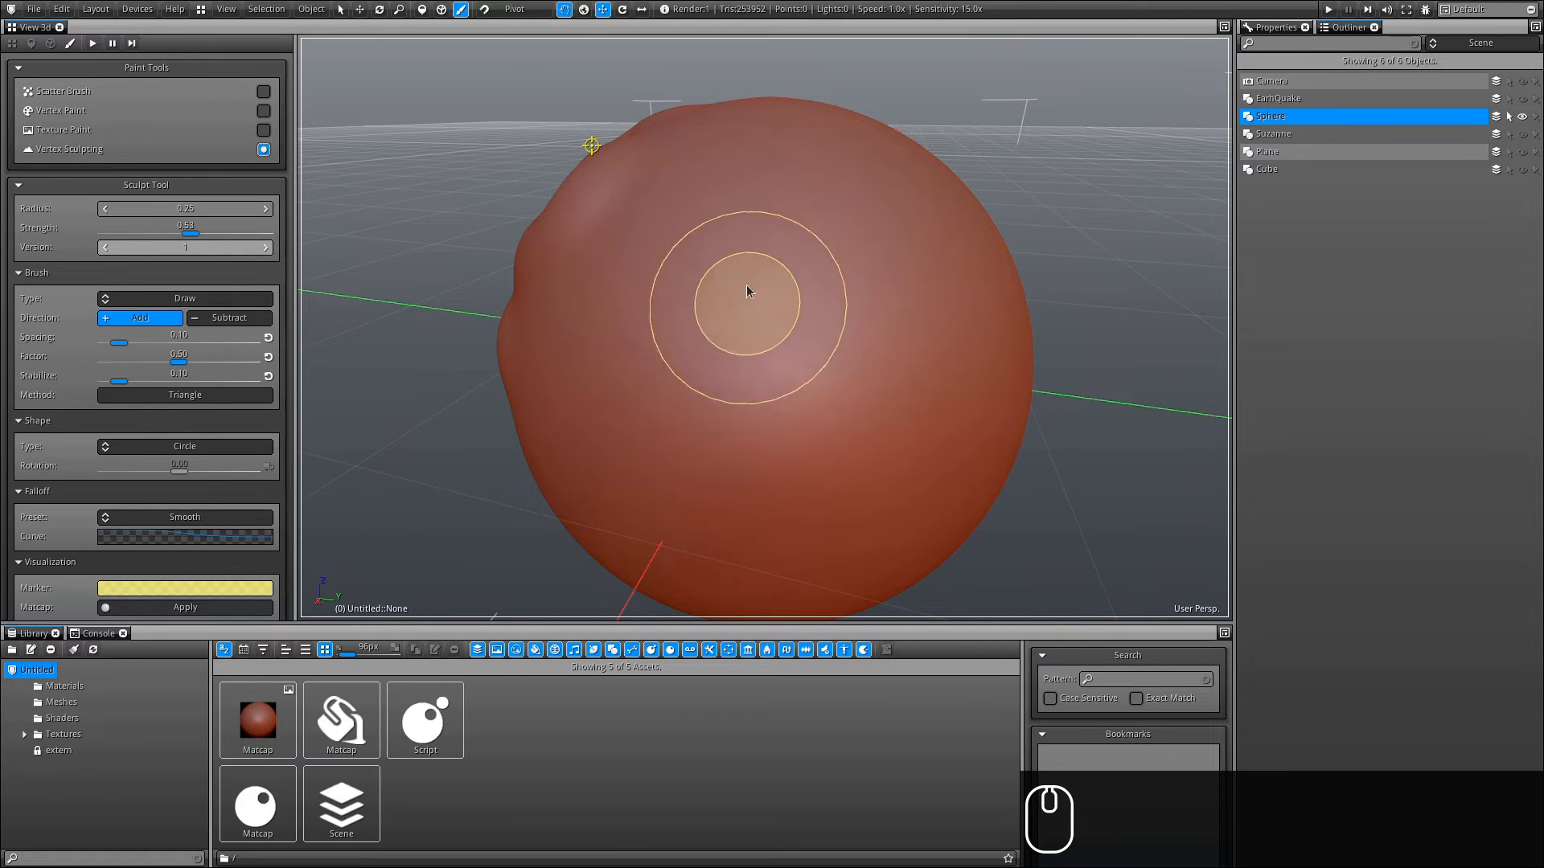
- Switch the brush Method to Vertex and reset the sculpt Version slider to 0
click(212, 399)
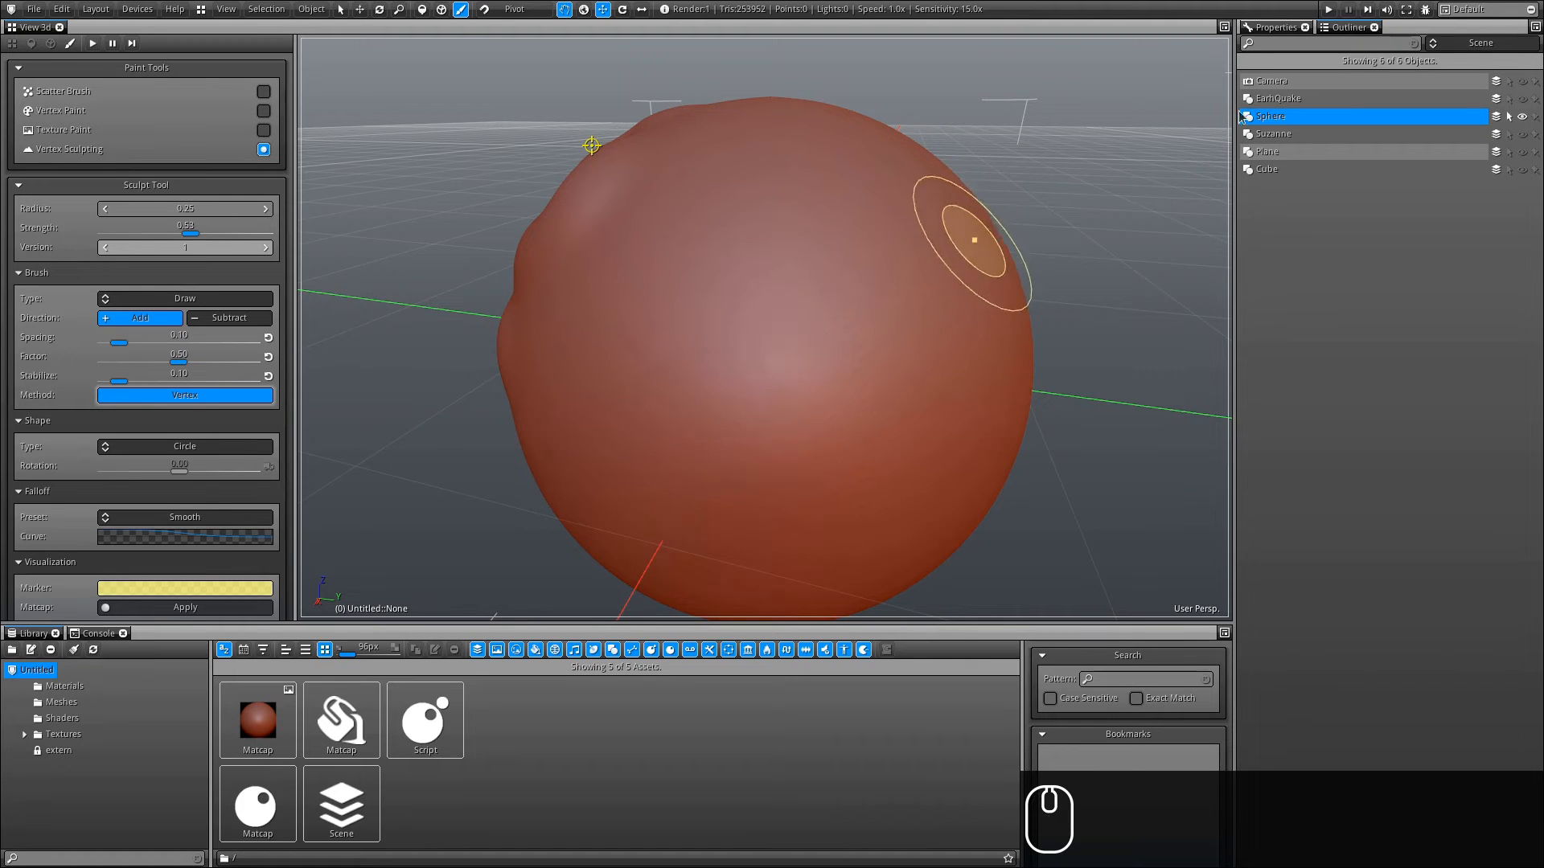
alt+shift+drag(1045, 209, 951, 148)
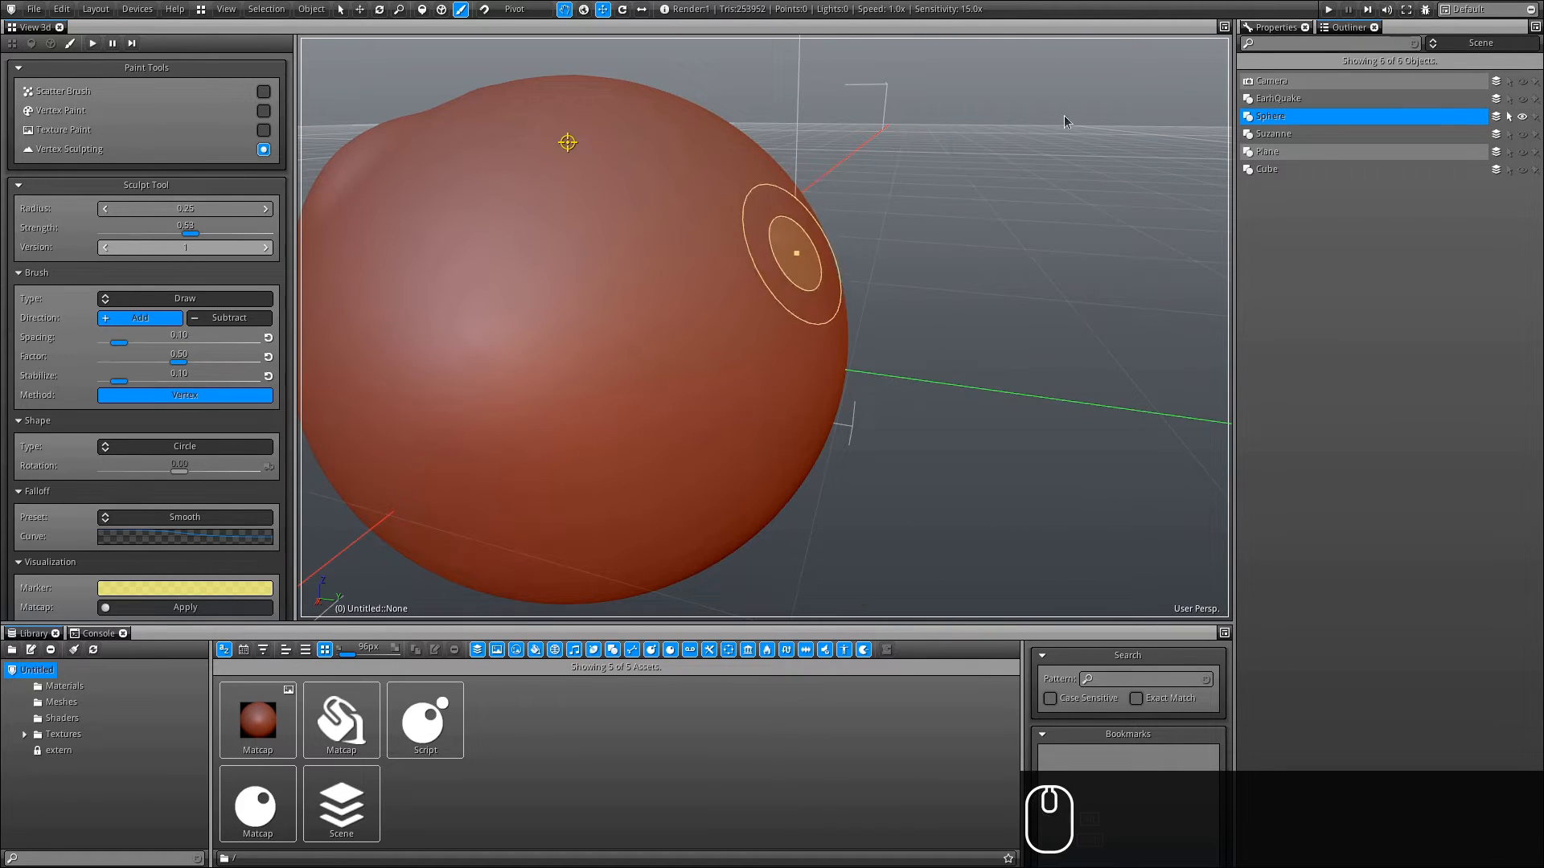
alt+drag(755, 356, 967, 269)
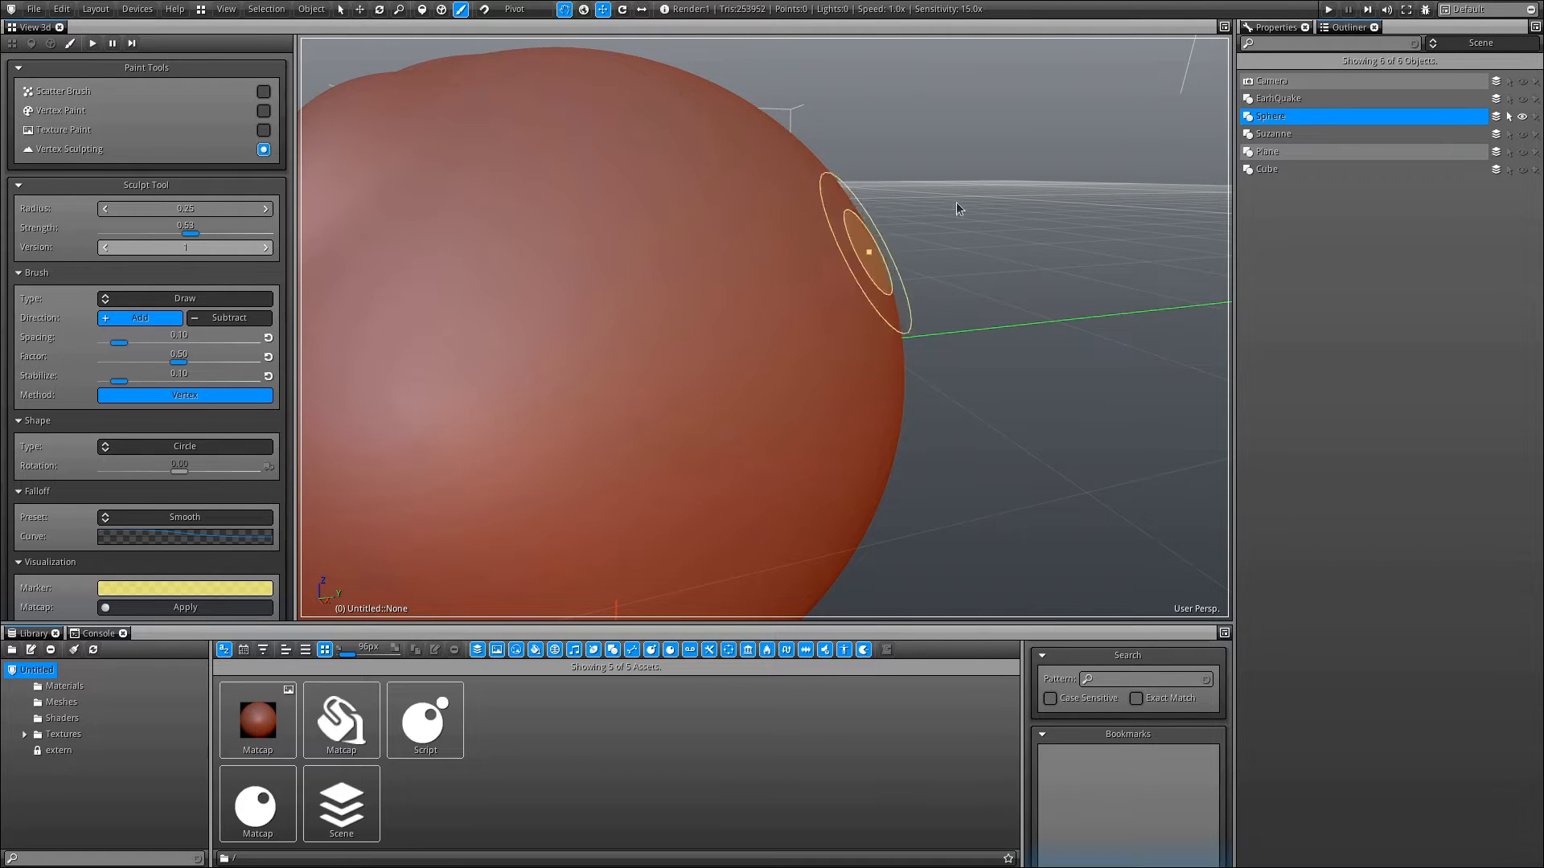
mouse_move(986, 179)
ctrl+alt+mouse_down()
mouse_move(678, 145)
mouse_move(846, 322)
mouse_move(611, 314)
ctrl+alt+mouse_up()
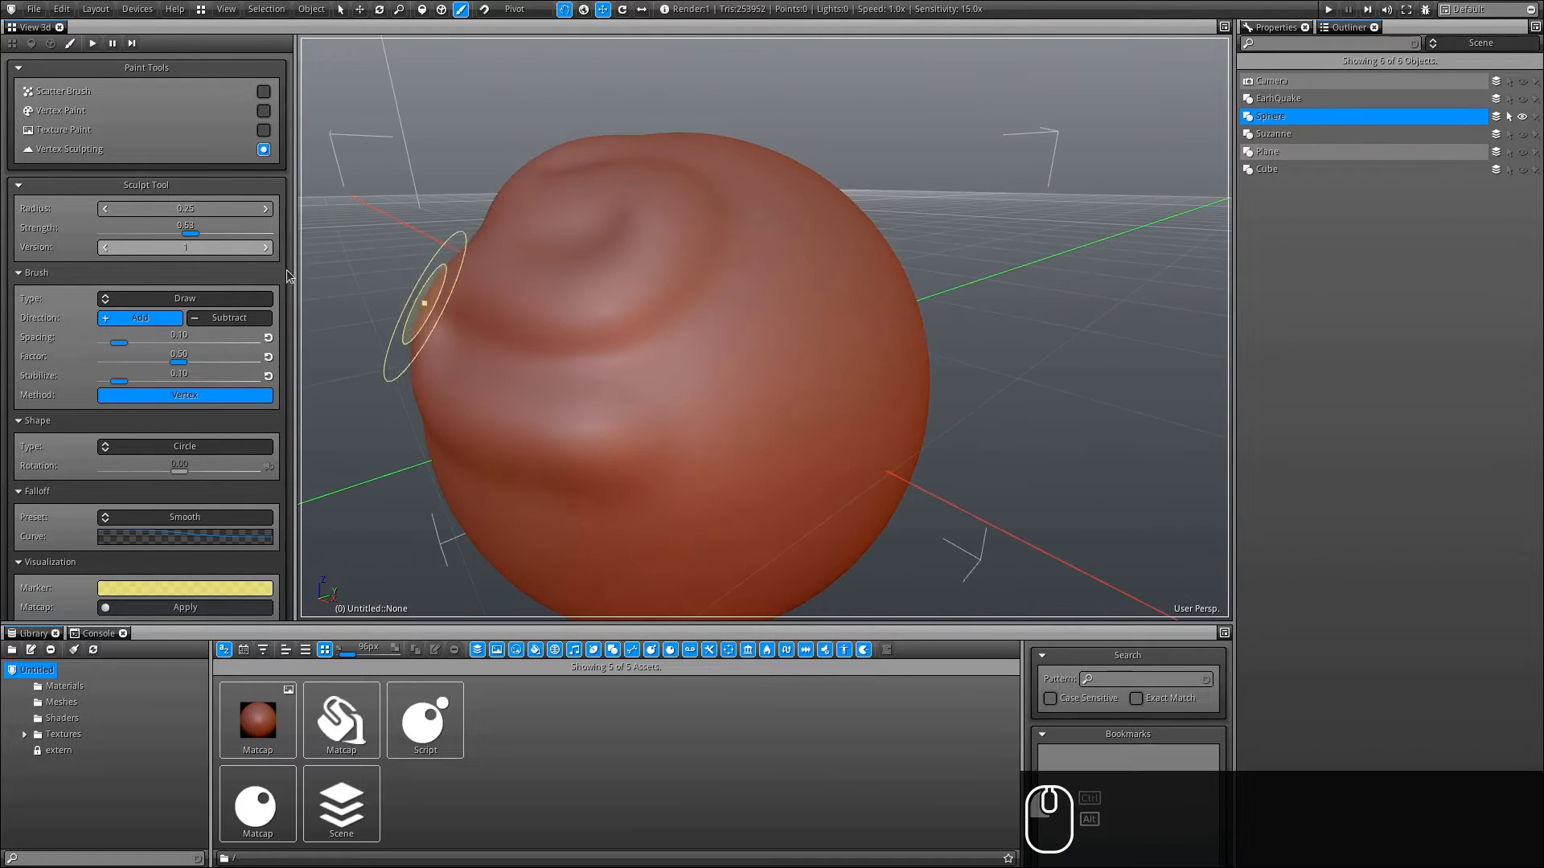
click(104, 247)
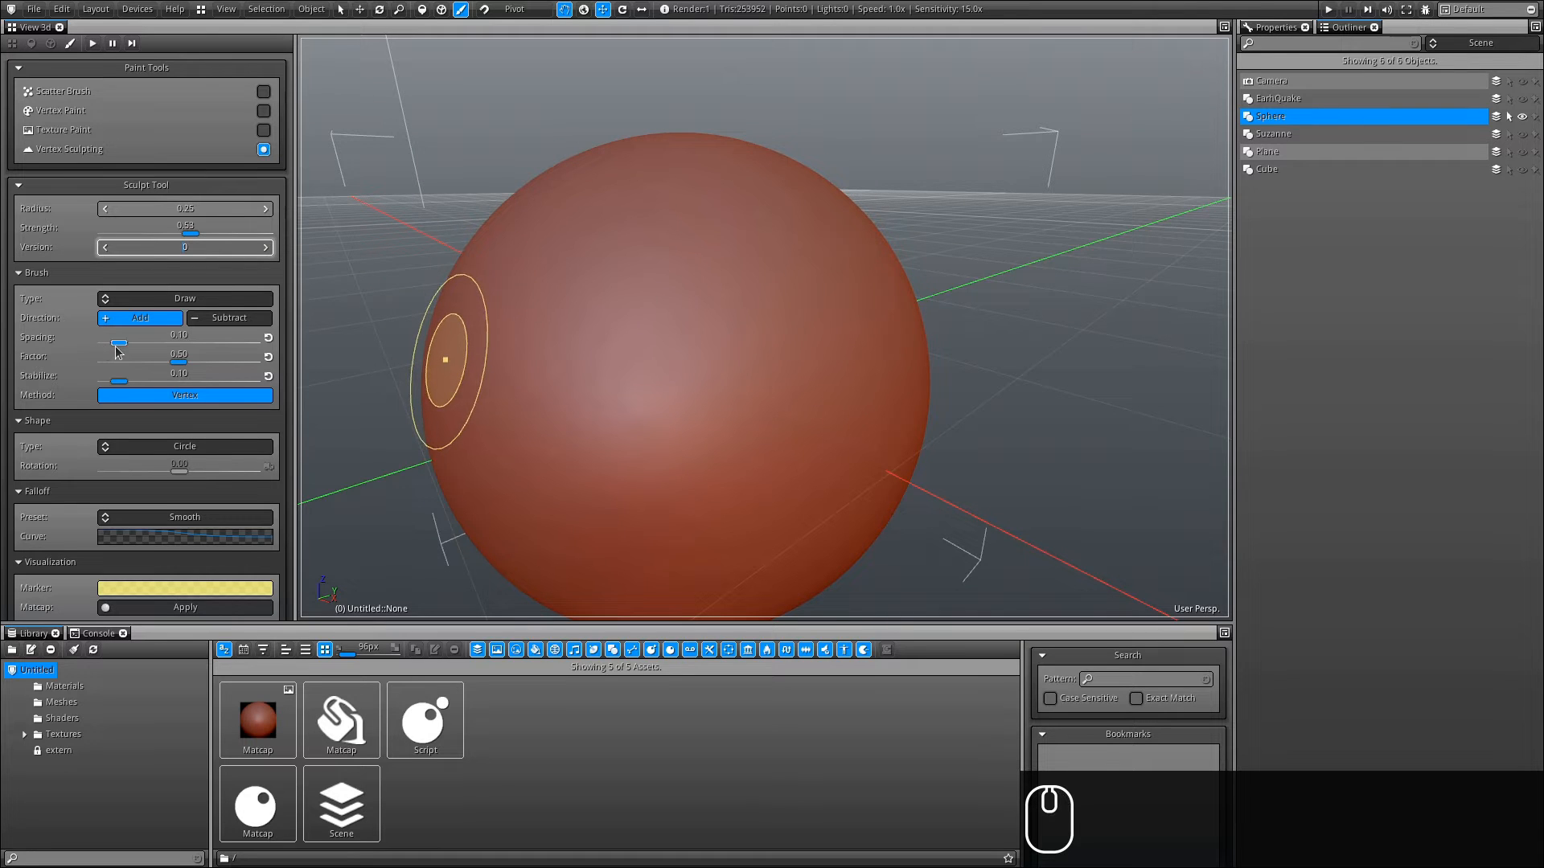
- Set Spacing to 0.01 and Factor to 1.00, then pull two horn-like protrusions from the sphere's top
drag(115, 344, 67, 344)
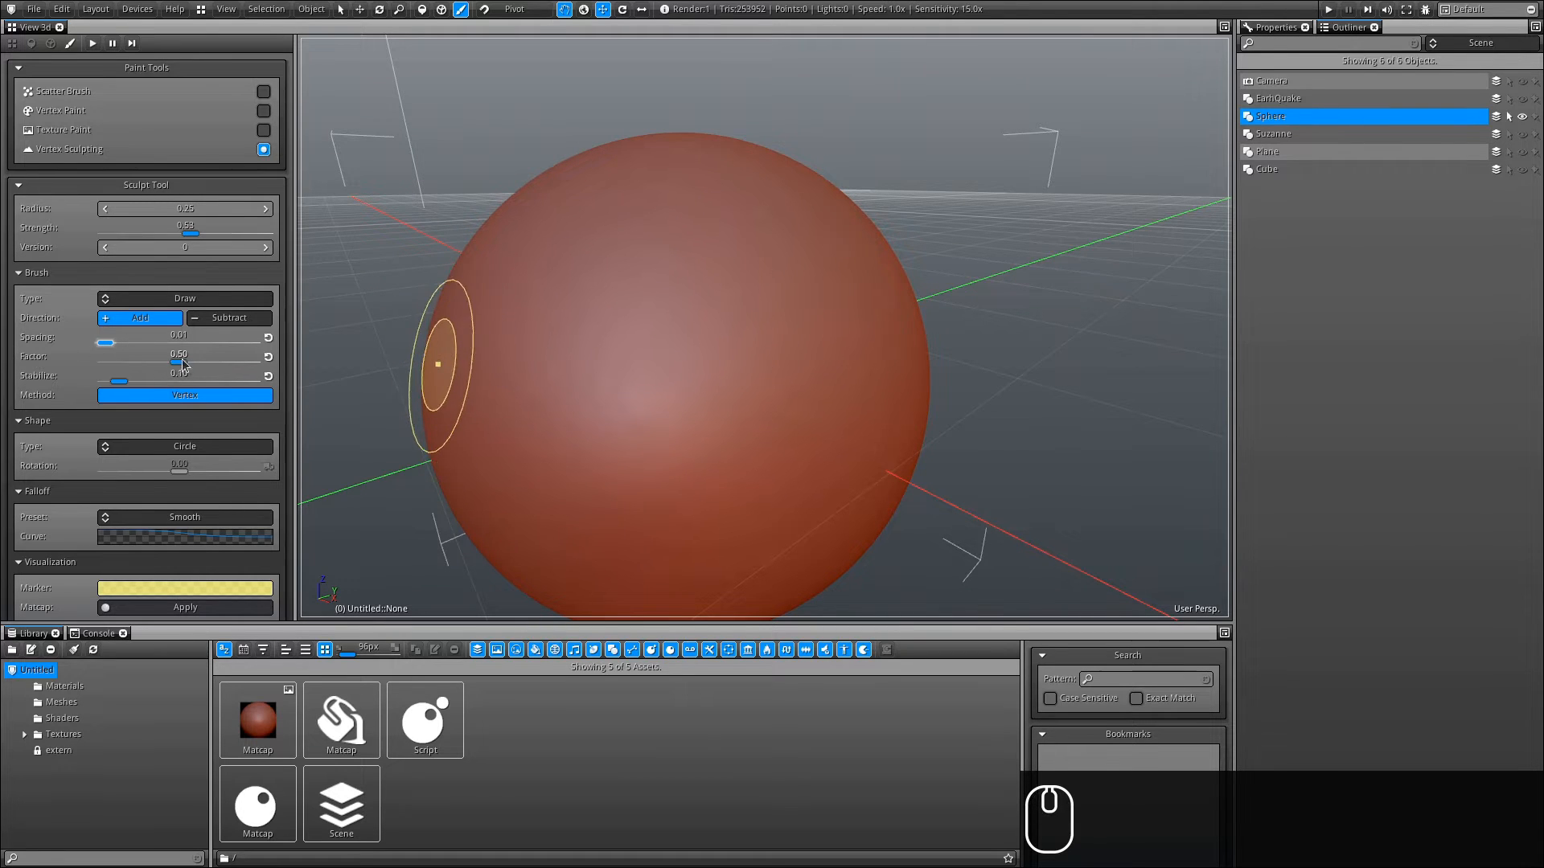
drag(178, 362, 253, 362)
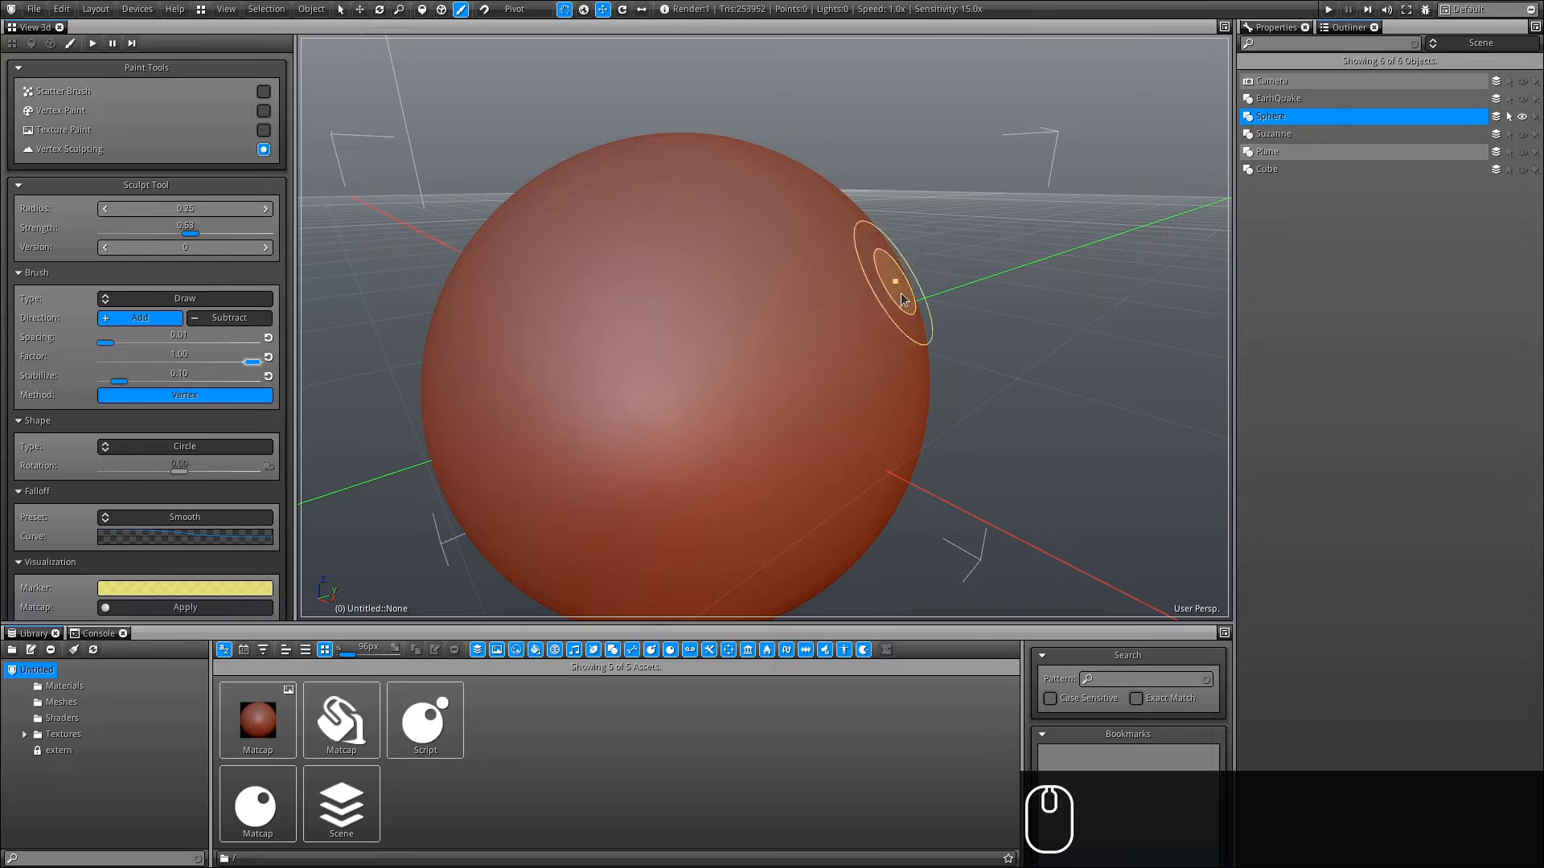
mouse_move(880, 366)
ctrl+alt+mouse_down()
mouse_move(713, 316)
mouse_move(829, 300)
ctrl+alt+mouse_up()
drag(887, 233, 981, 181)
mouse_move(586, 200)
mouse_down()
mouse_move(487, 188)
mouse_move(411, 125)
mouse_up()
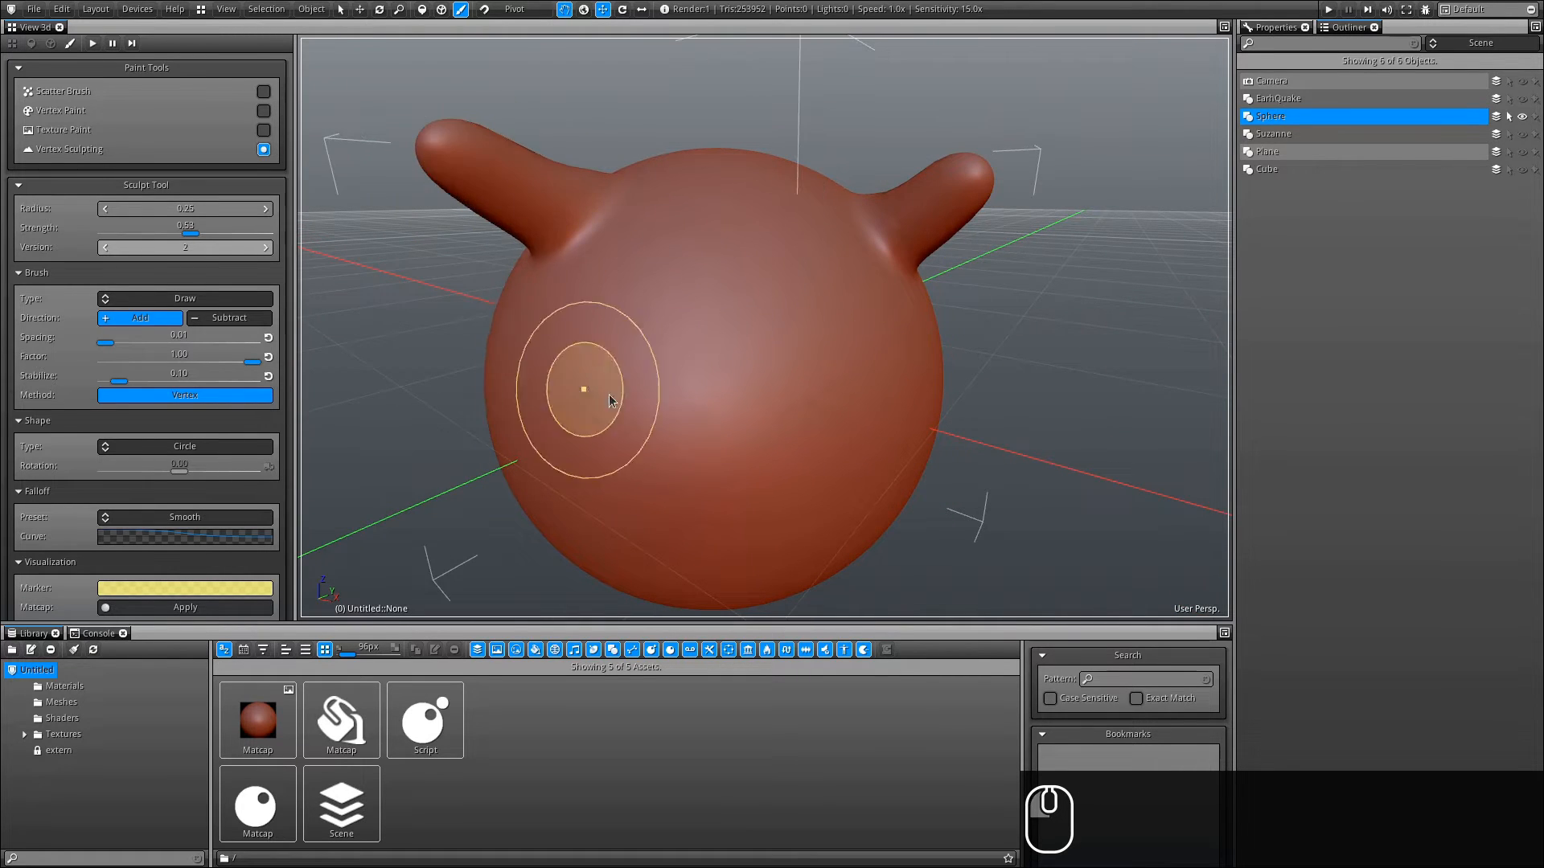
- Reset the sculpt Version slider to 0 to restore the smooth sphere
alt+drag(614, 397, 135, 461)
mouse_move(462, 336)
mouse_down()
mouse_move(428, 379)
mouse_move(304, 400)
mouse_up()
mouse_move(672, 378)
alt+mouse_down()
mouse_move(592, 335)
mouse_move(527, 386)
mouse_move(440, 416)
alt+mouse_up()
mouse_move(438, 480)
alt+mouse_down()
mouse_move(1054, 389)
mouse_move(682, 422)
alt+mouse_up()
right_drag(189, 251, 87, 256)
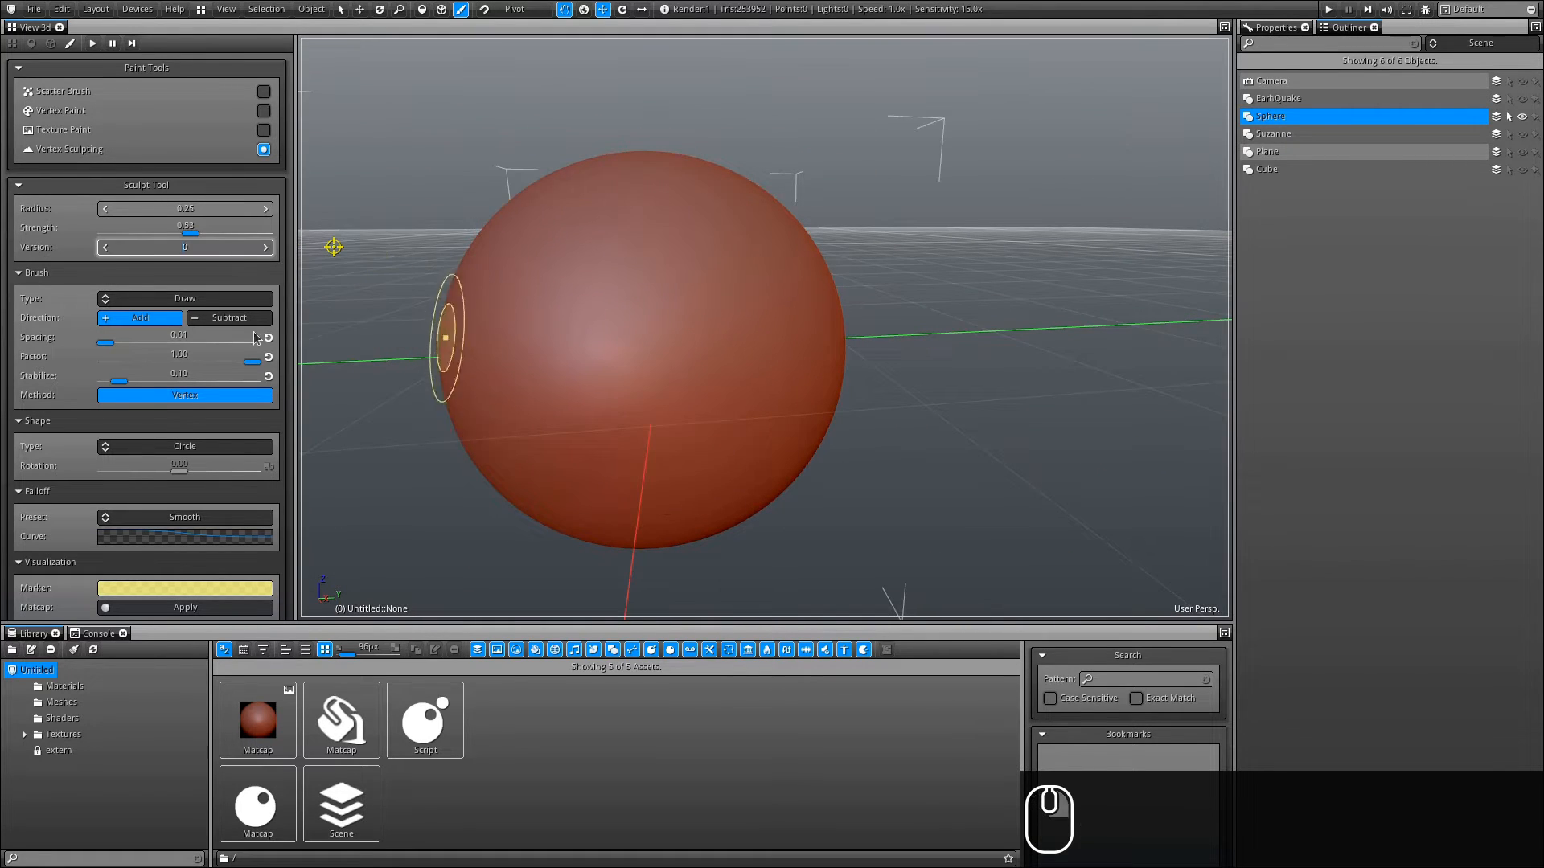
- Set the brush Method back to Triangle, keeping the Draw brush type
click(185, 299)
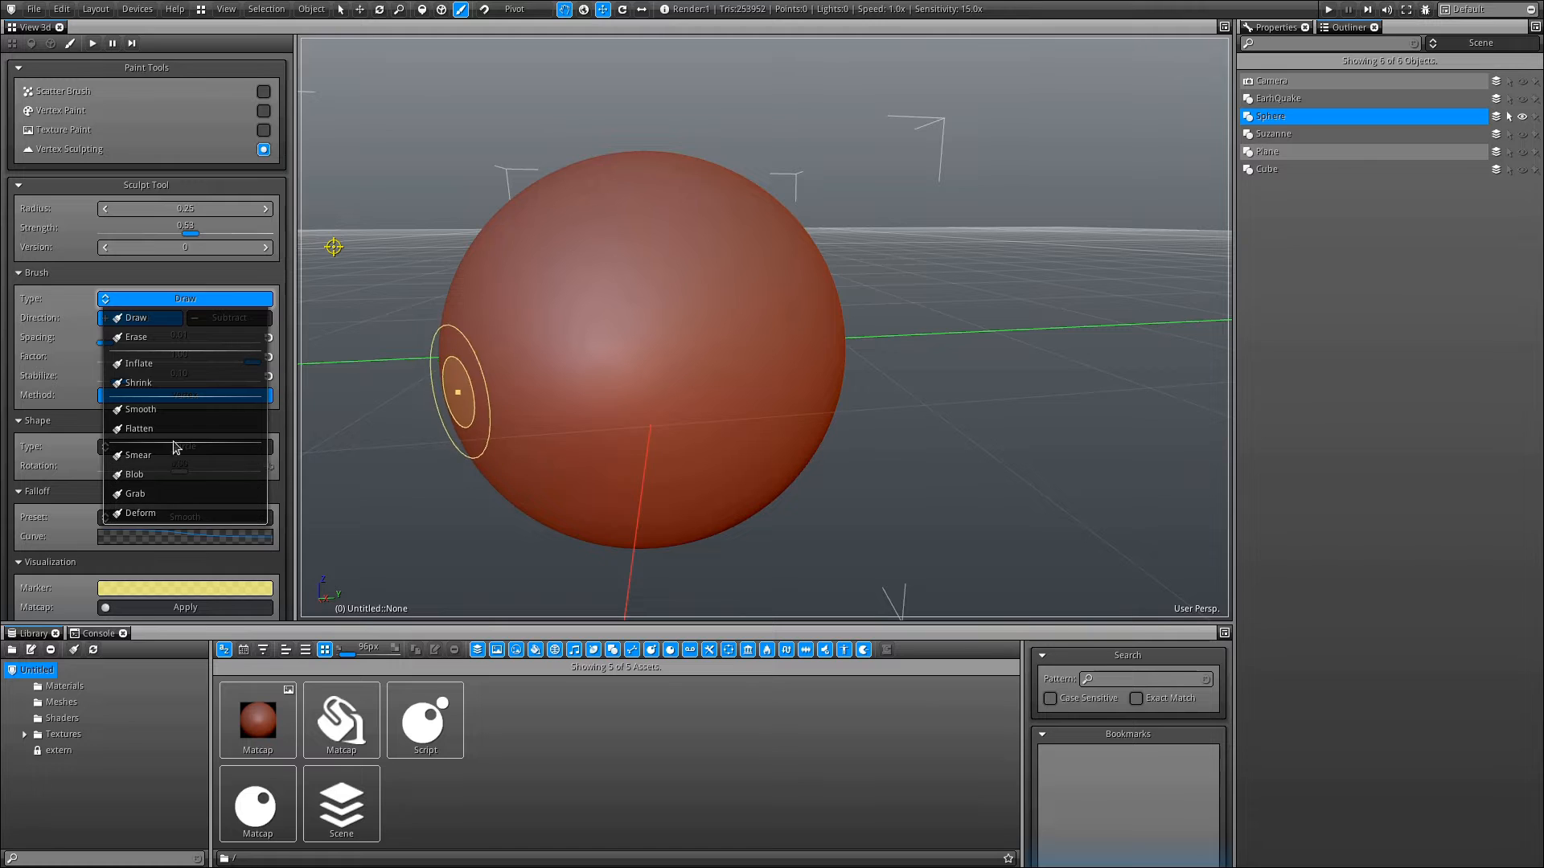
click(167, 301)
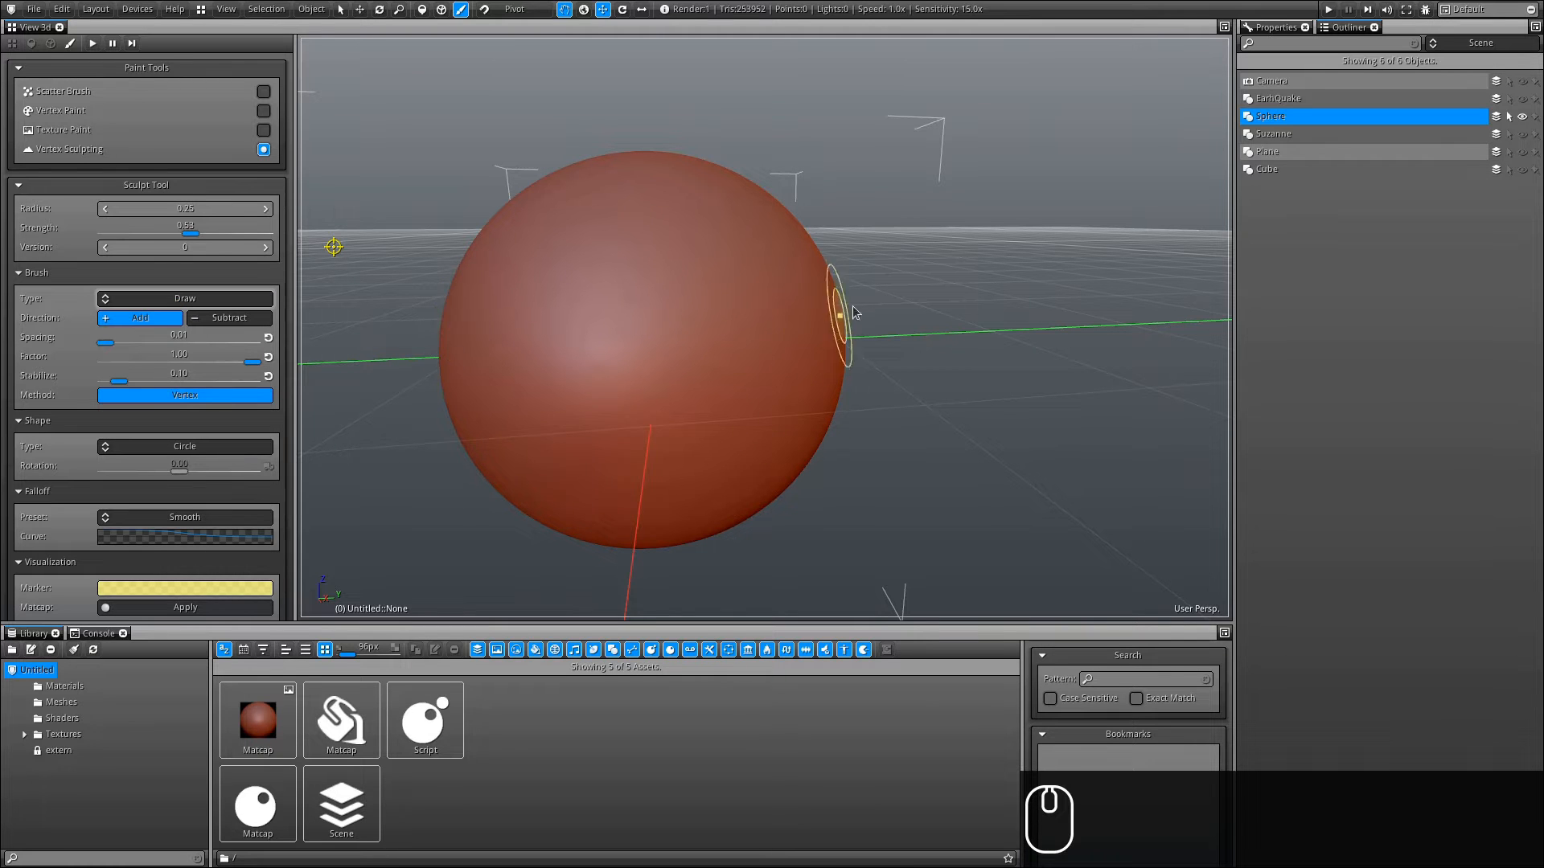
ctrl+alt+drag(614, 431, 582, 345)
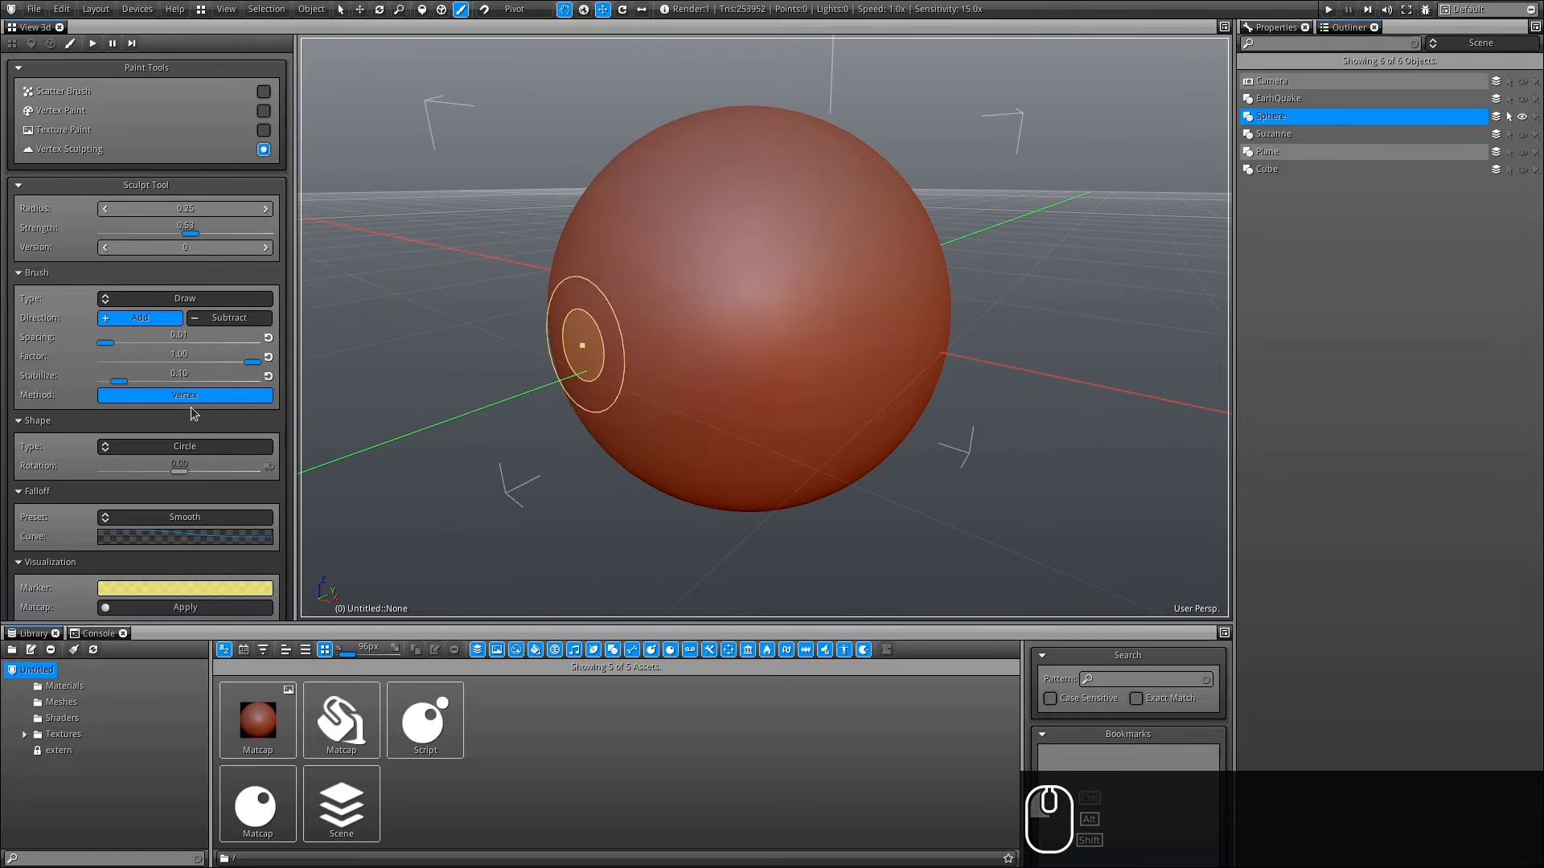
click(186, 397)
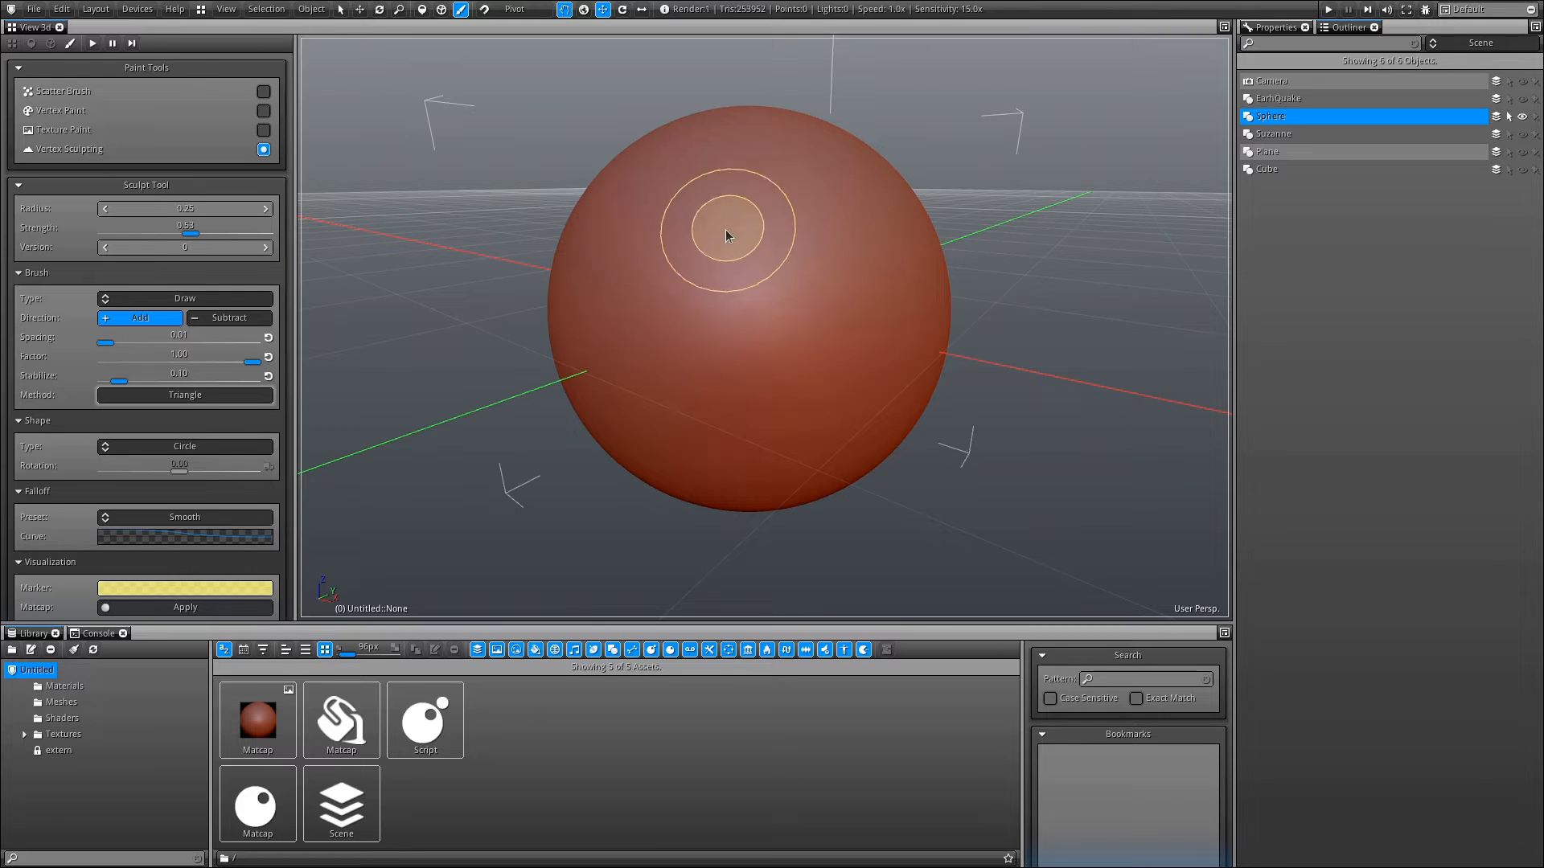
- Set the brush Shape type to Square
drag(169, 445, 169, 444)
click(171, 444)
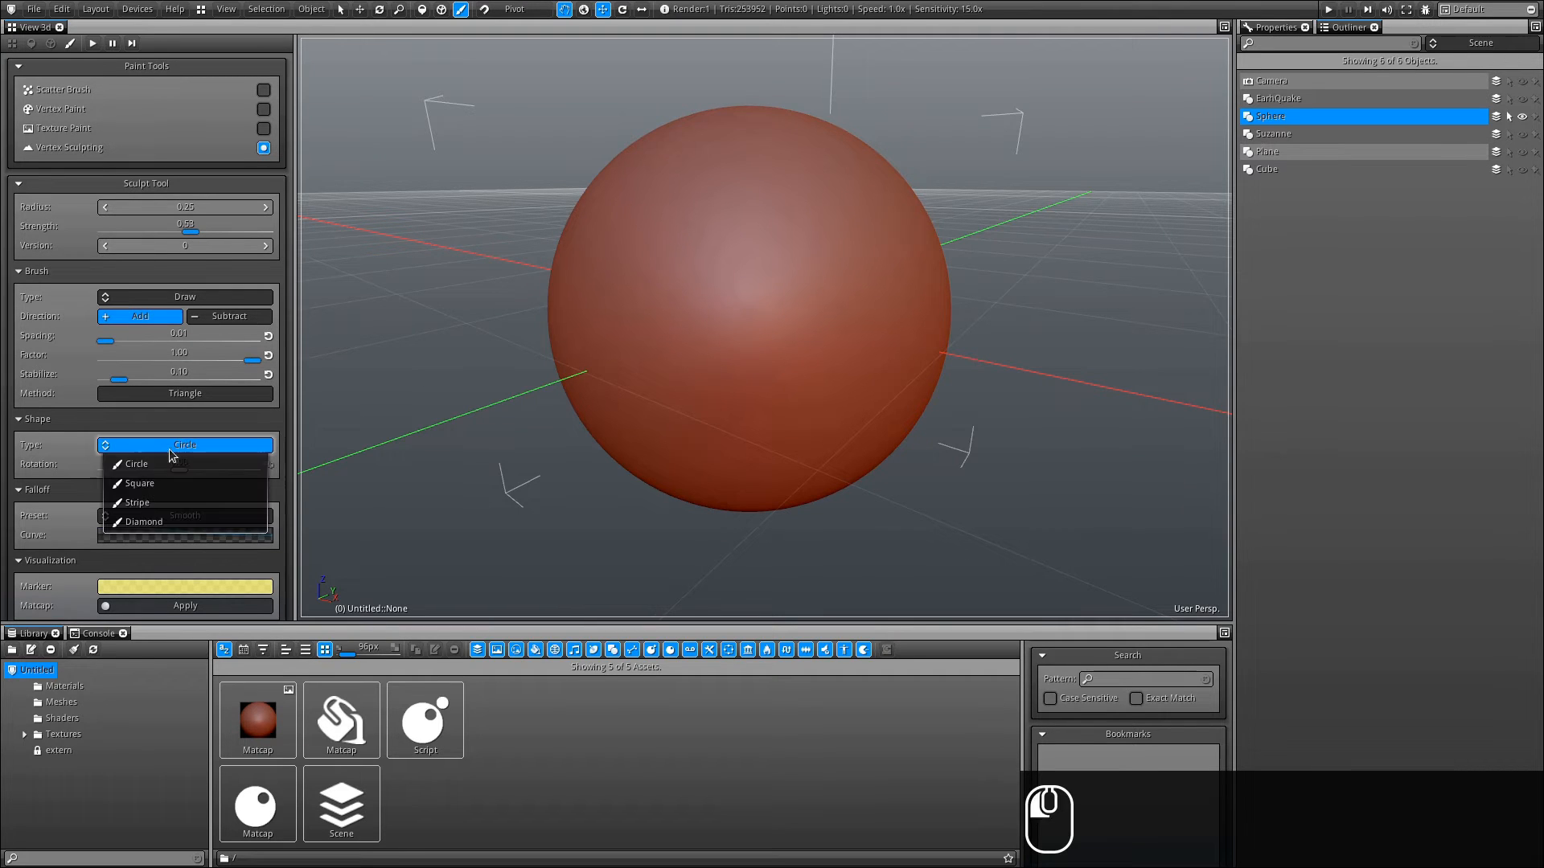
click(117, 487)
- Draw a short stroke on the sphere and undo it twice
mouse_move(707, 241)
mouse_down()
mouse_move(689, 230)
mouse_move(760, 268)
mouse_up()
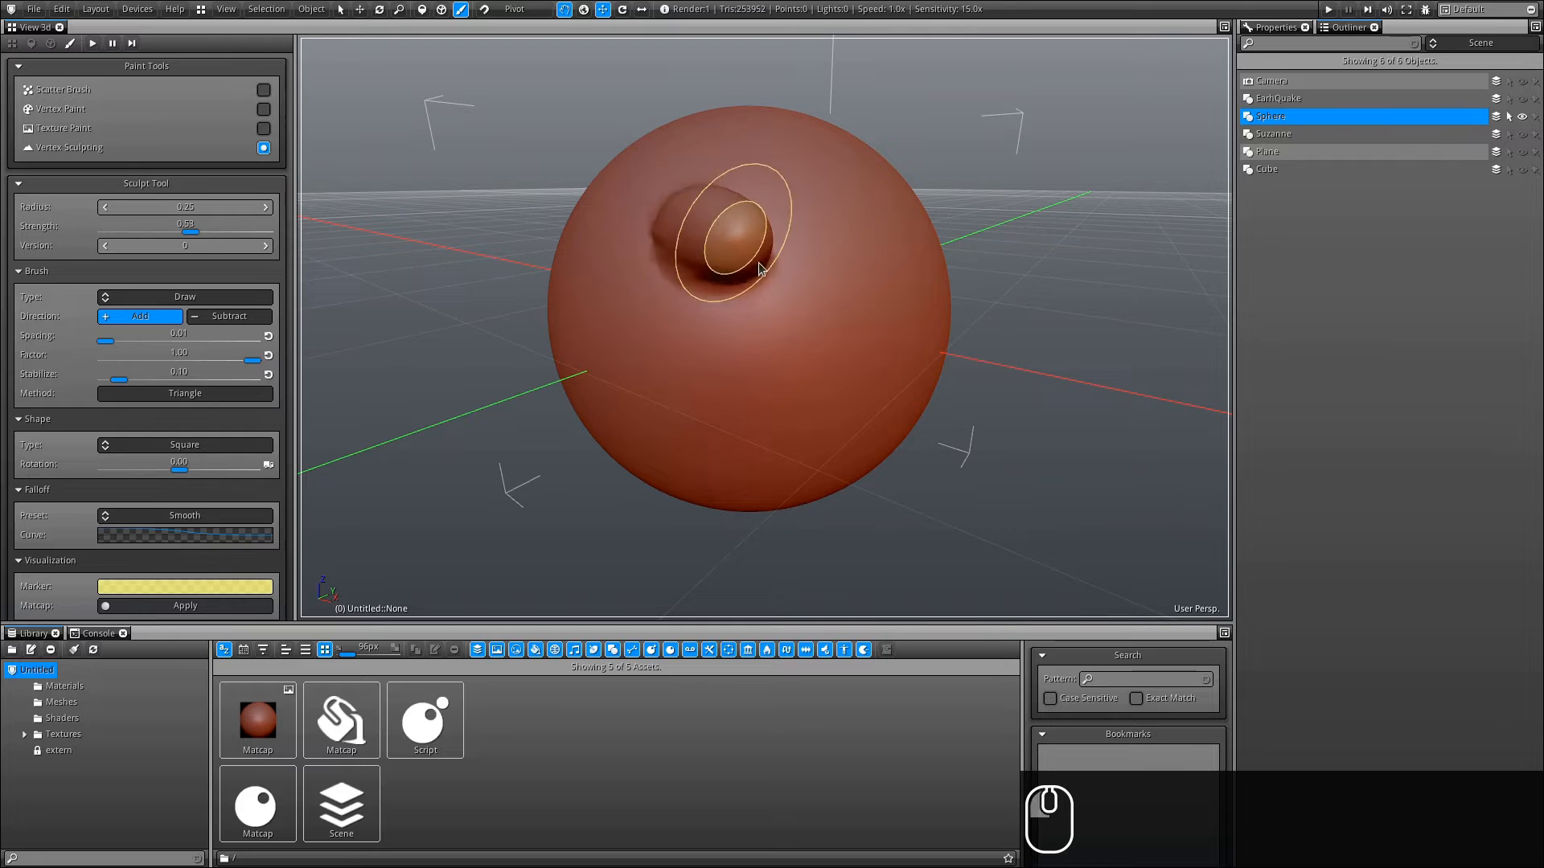
key(ctrl+z)
key(ctrl+z)
- Reset Spacing and Factor to their defaults and sculpt square-shaped strokes near the sphere's top
click(268, 337)
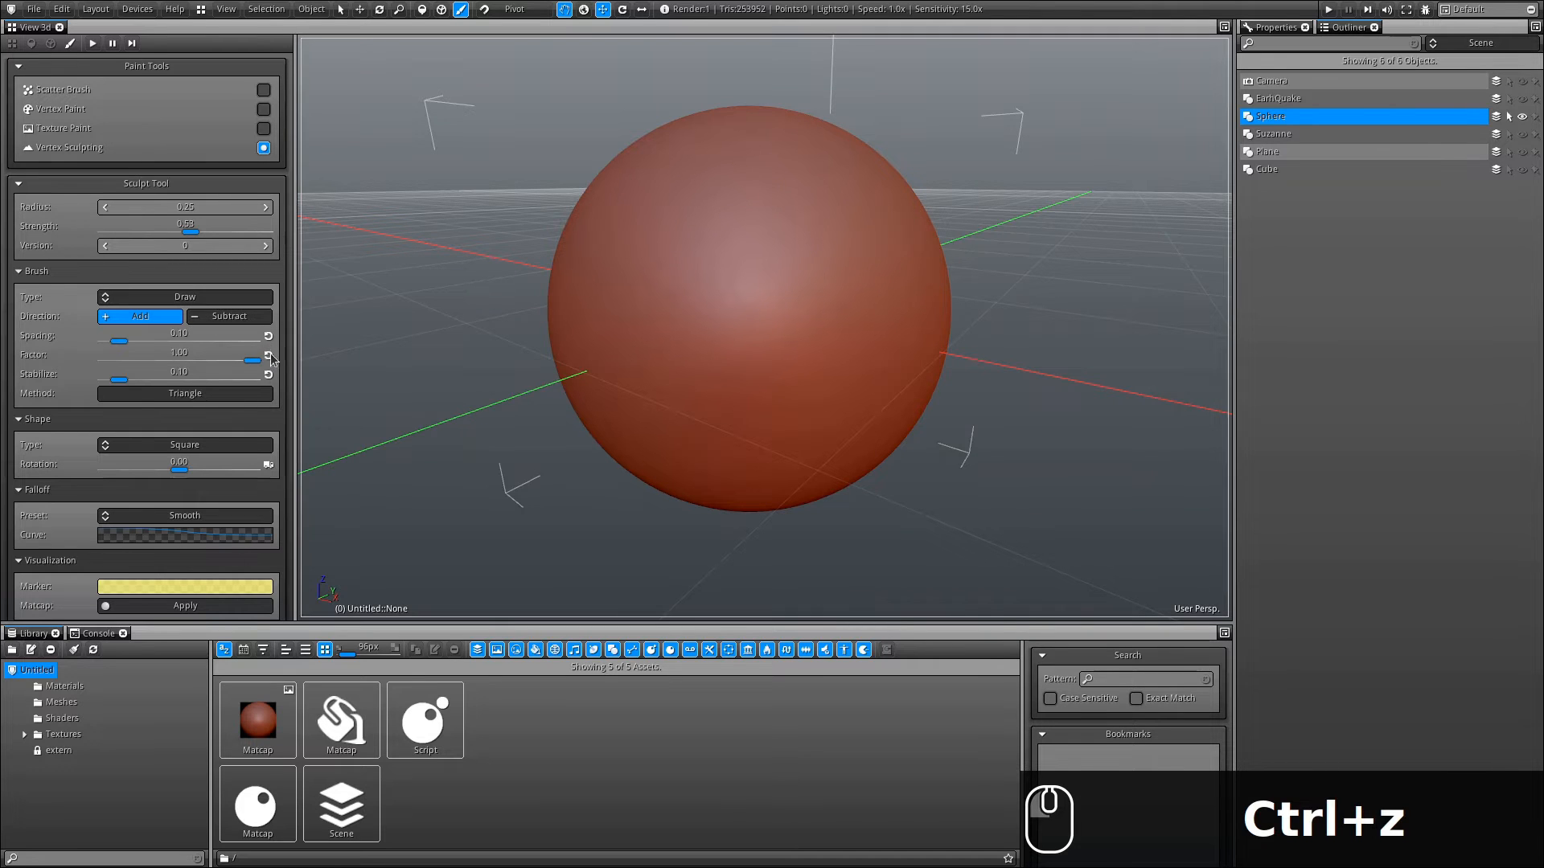
click(269, 355)
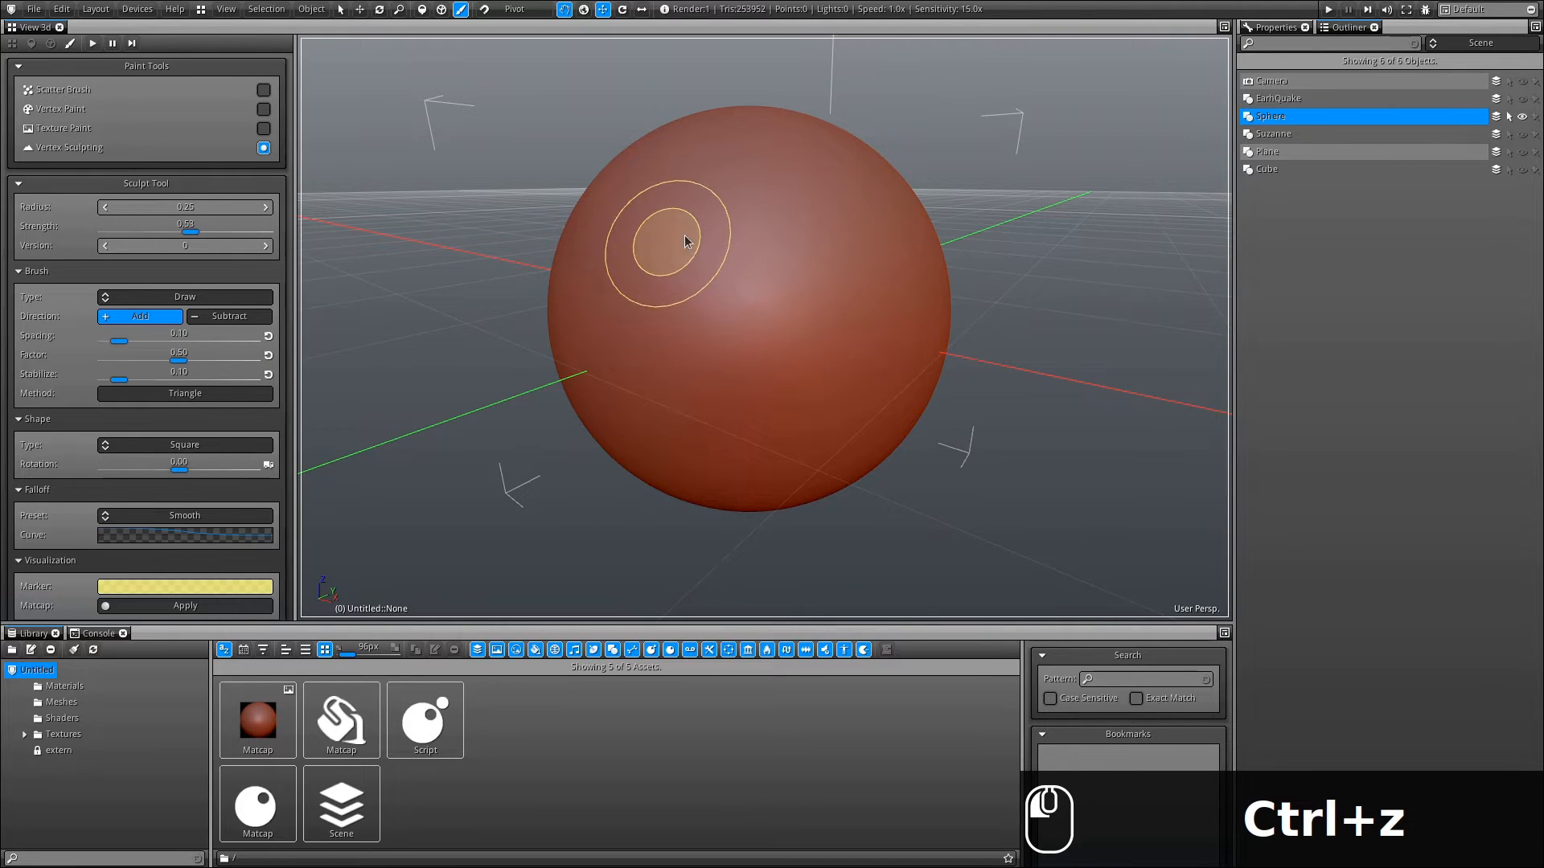
mouse_move(681, 235)
mouse_down()
mouse_move(830, 265)
mouse_move(734, 359)
mouse_move(665, 280)
mouse_move(613, 286)
mouse_move(744, 324)
mouse_move(770, 272)
mouse_move(762, 244)
mouse_move(740, 375)
mouse_move(625, 269)
mouse_move(663, 277)
mouse_up()
mouse_move(743, 321)
alt+mouse_down()
mouse_move(799, 250)
mouse_move(821, 172)
alt+mouse_up()
ctrl+drag(788, 141, 784, 179)
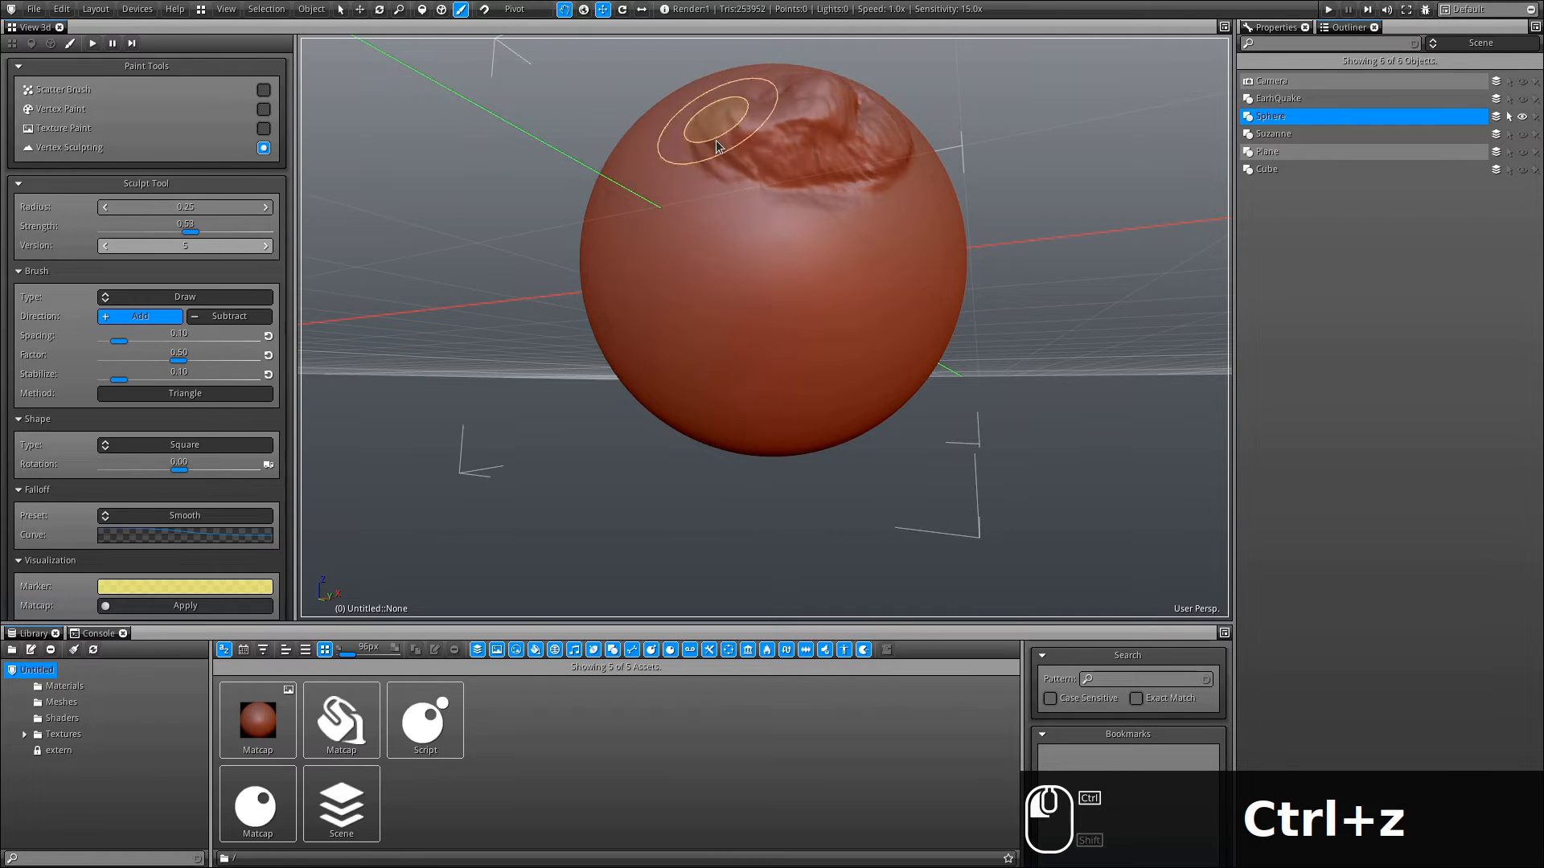
ctrl+drag(789, 181, 820, 193)
alt+drag(841, 205, 776, 273)
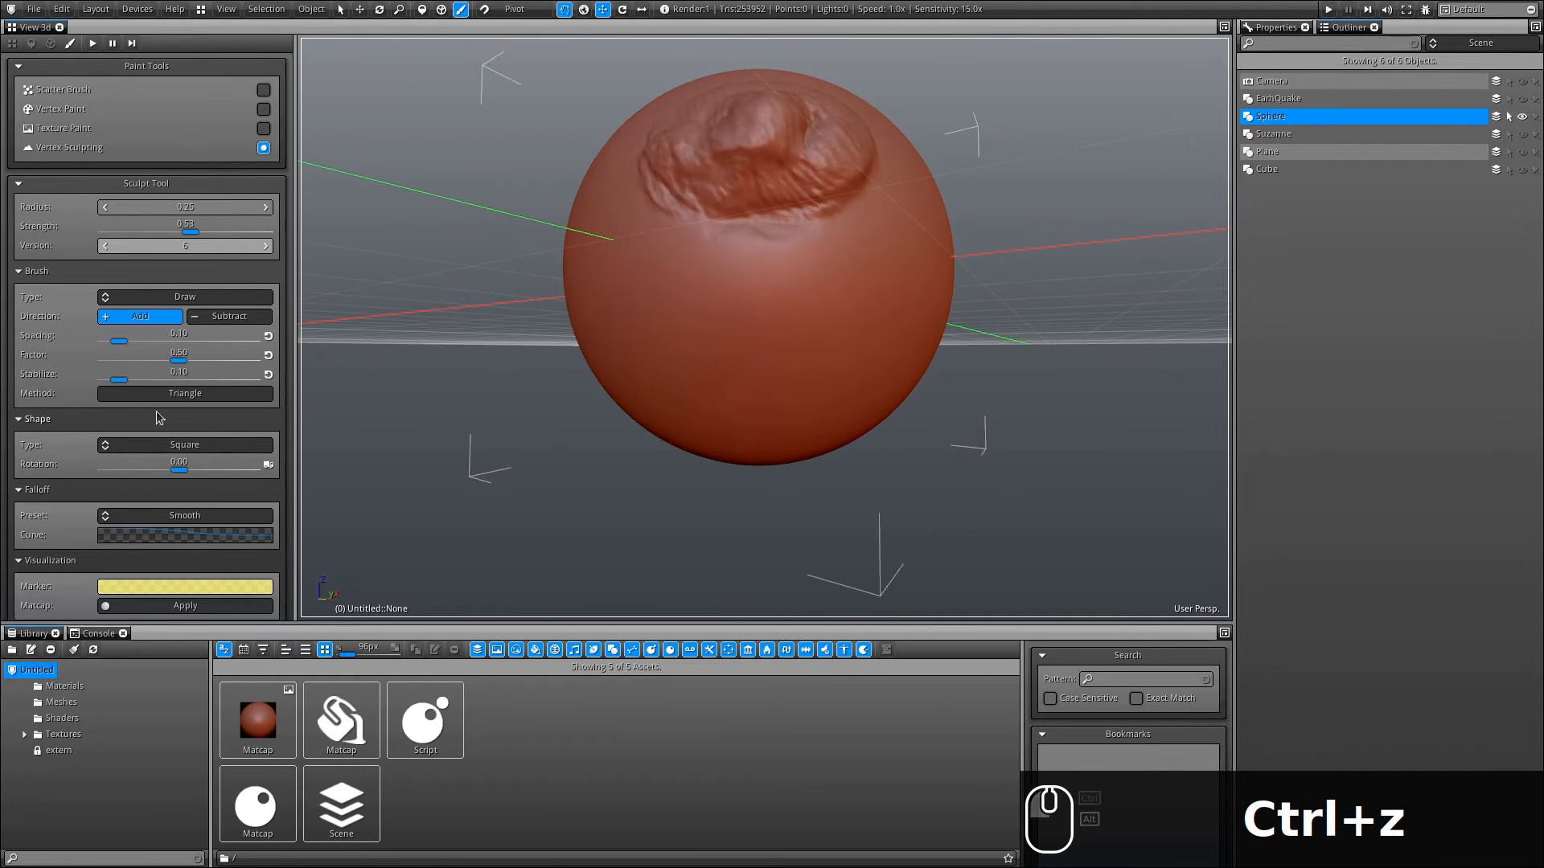
- Set the Shape type to Stripe and draw a long winding stroke across the sphere
click(216, 449)
click(149, 505)
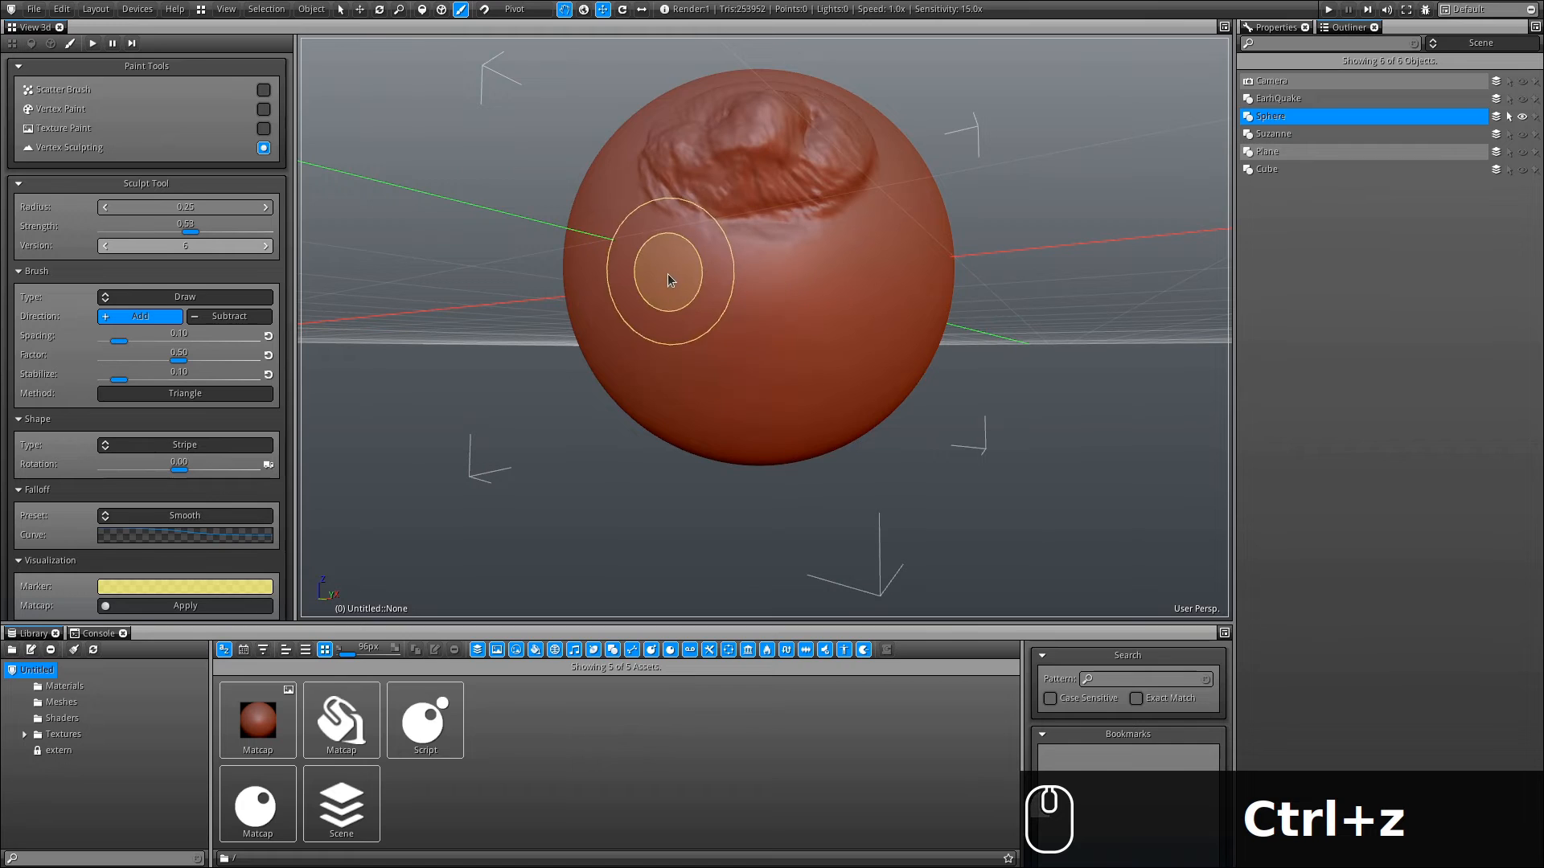
mouse_move(692, 334)
mouse_down()
mouse_move(842, 311)
mouse_move(794, 413)
mouse_move(591, 235)
mouse_move(709, 354)
mouse_move(635, 419)
mouse_up()
scroll(709, 354, up, 2)
- Set the Shape type to Diamond and stamp diamond dabs and a stroke on the sphere
click(271, 446)
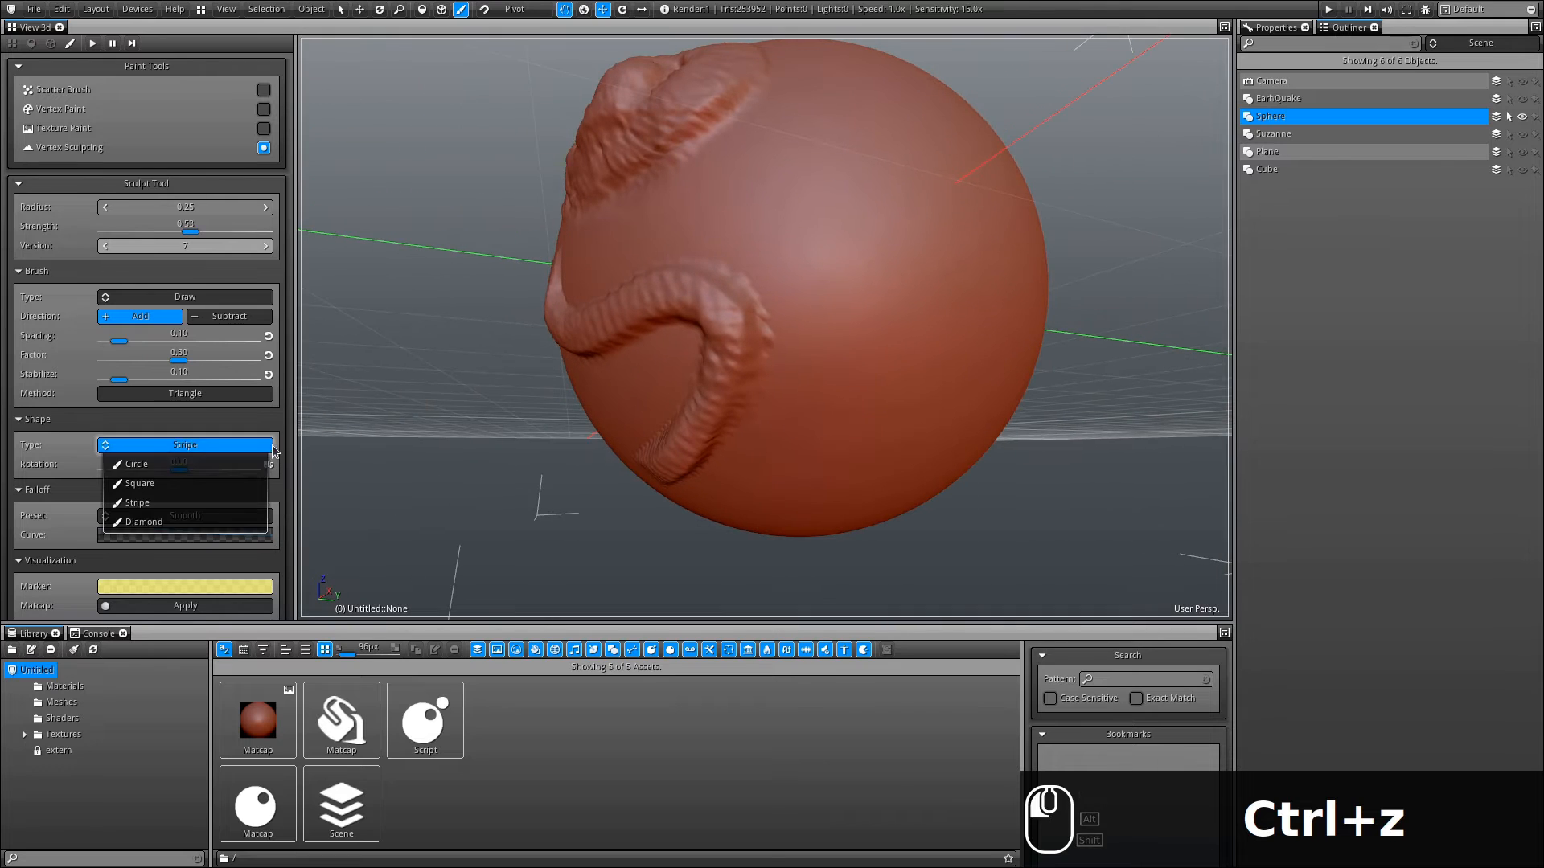
click(184, 527)
click(820, 272)
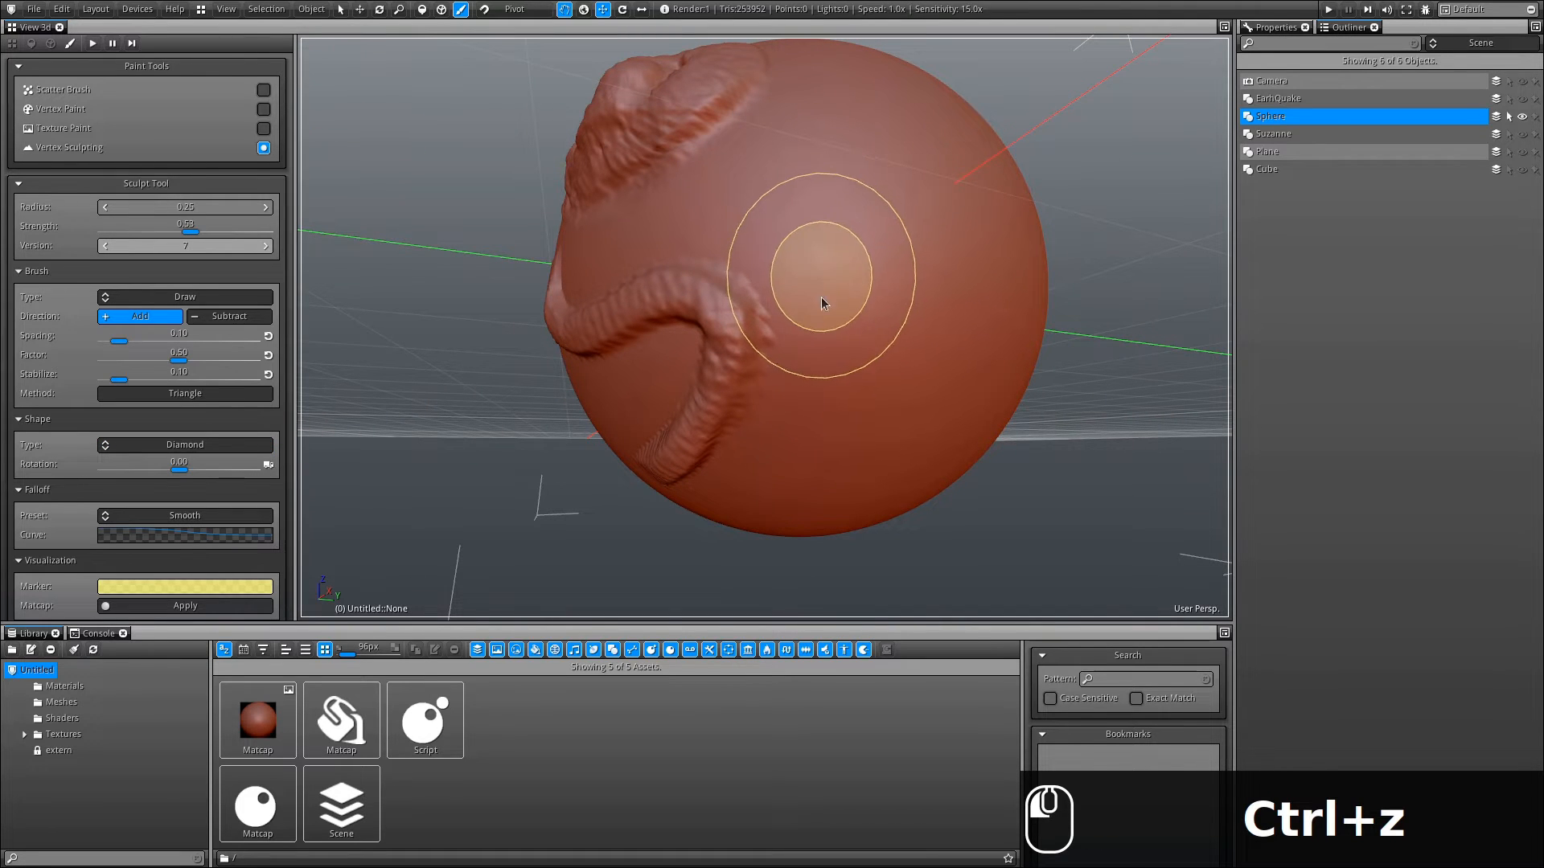
click(816, 305)
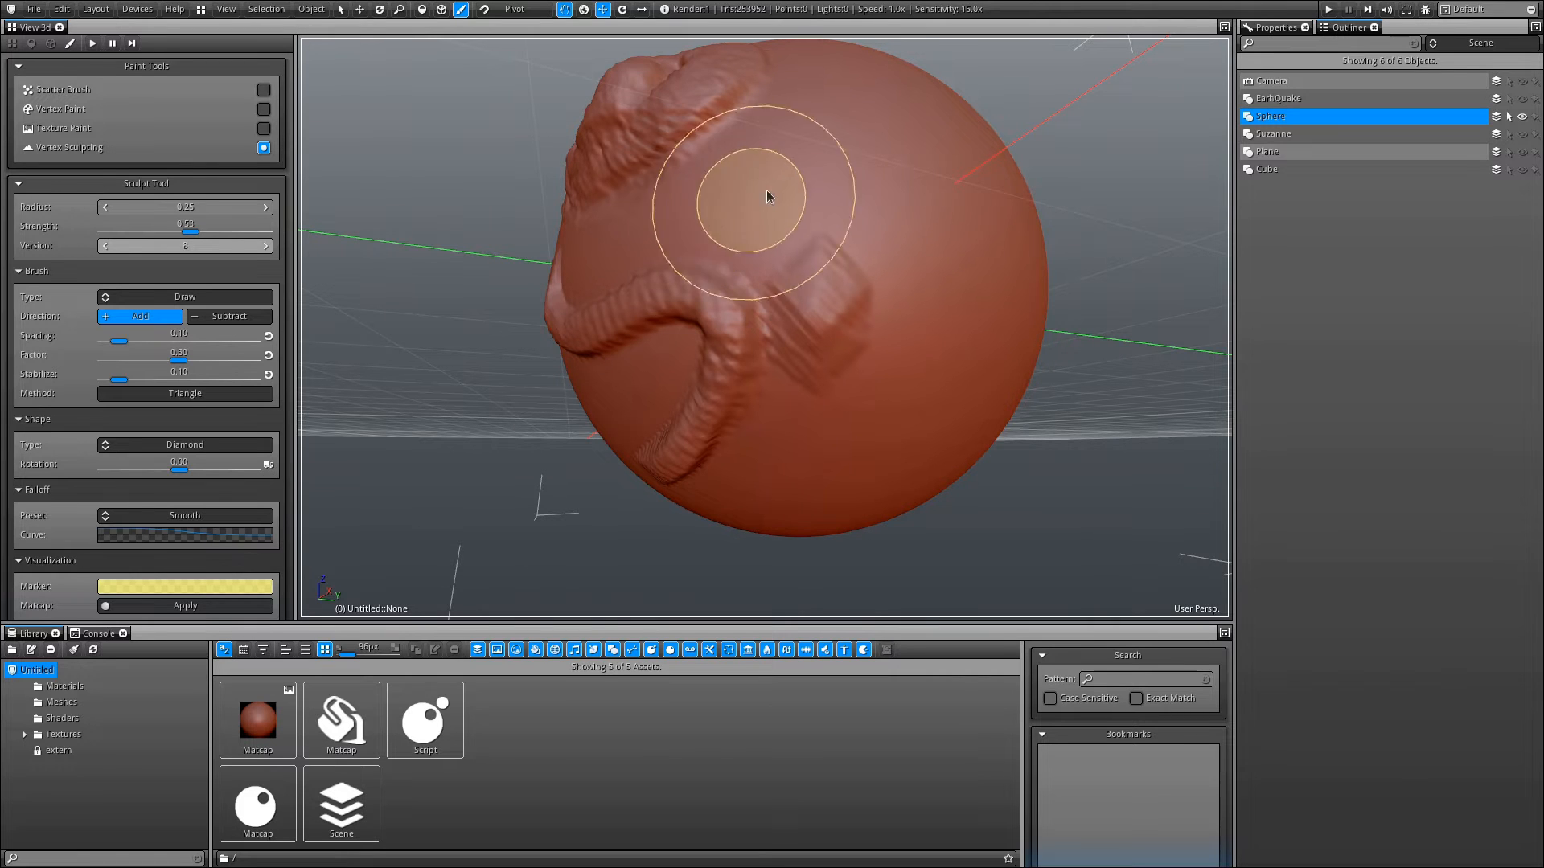
mouse_move(768, 196)
mouse_down()
mouse_move(903, 121)
mouse_move(969, 234)
mouse_up()
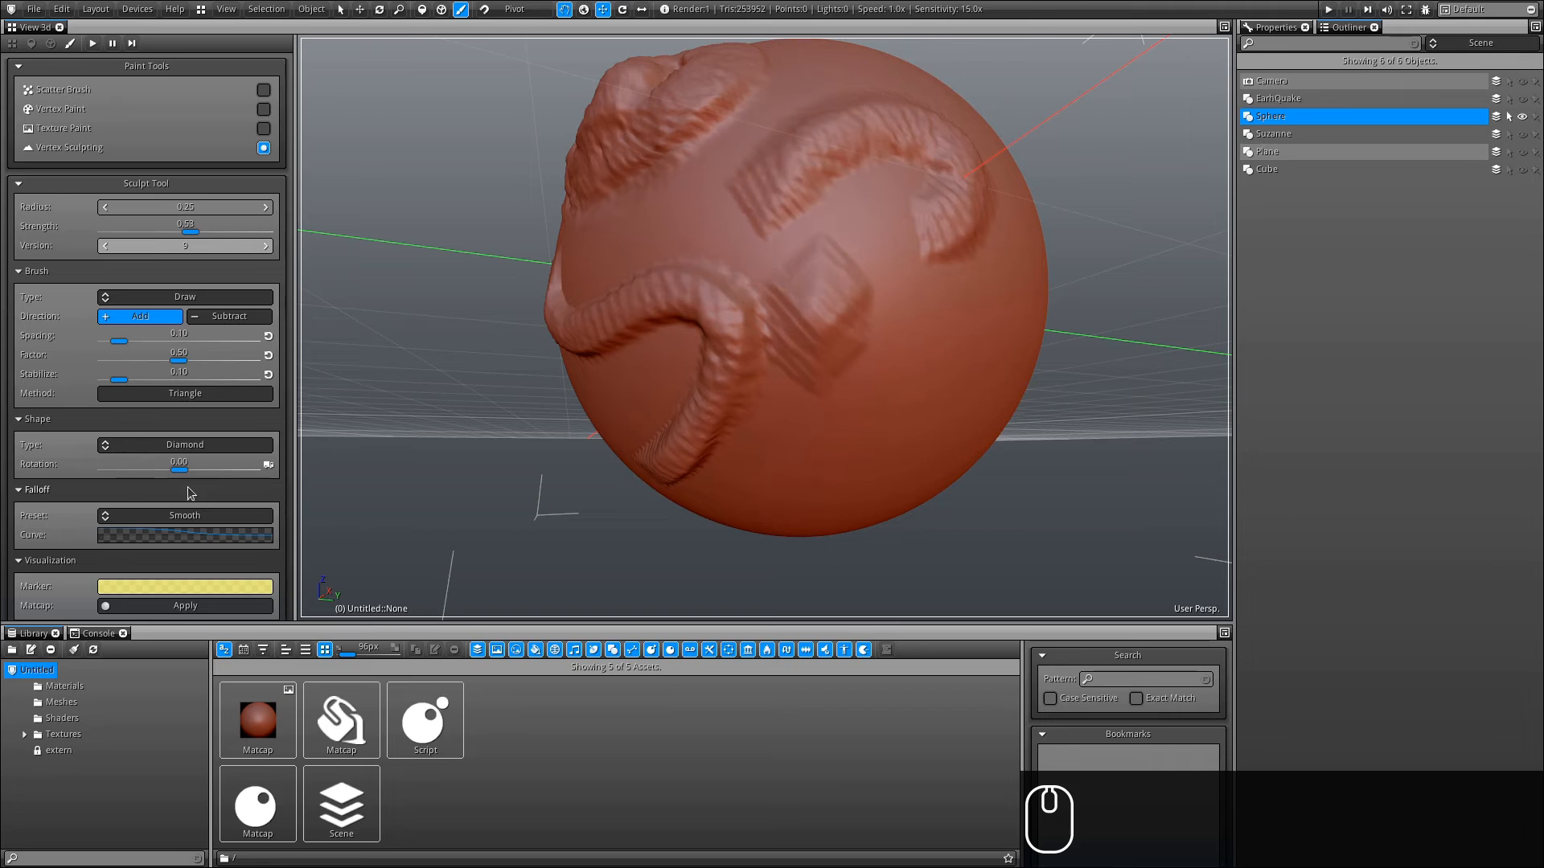
- Adjust the Shape rotation, switch the Shape type to Stripe, and stamp a stripe dab on the sphere
drag(177, 469, 235, 459)
click(216, 446)
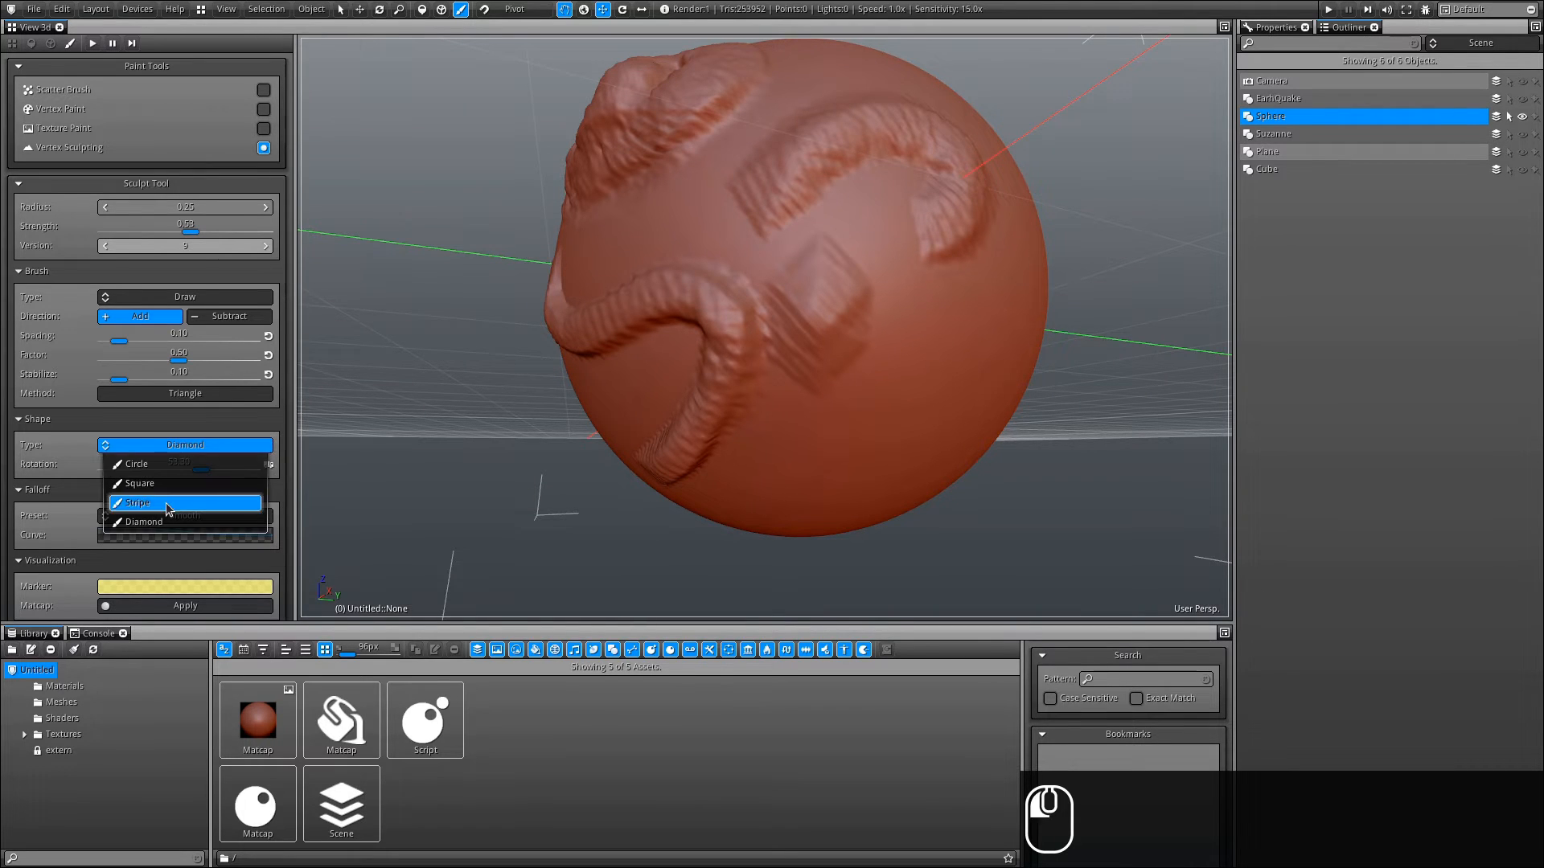
alt+drag(822, 469, 778, 436)
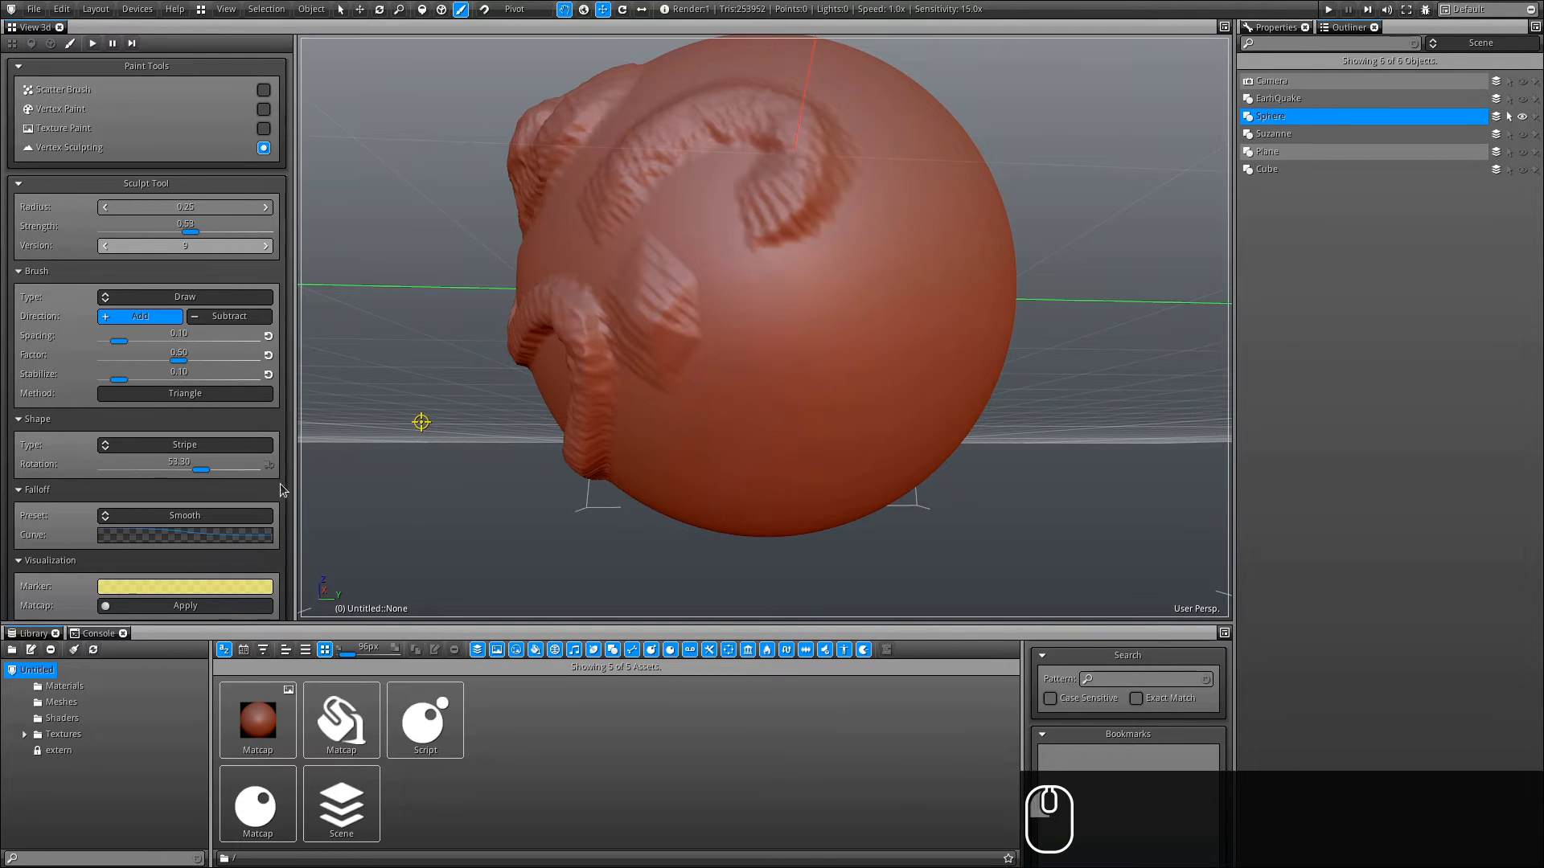
alt+drag(419, 523, 587, 572)
drag(796, 321, 802, 316)
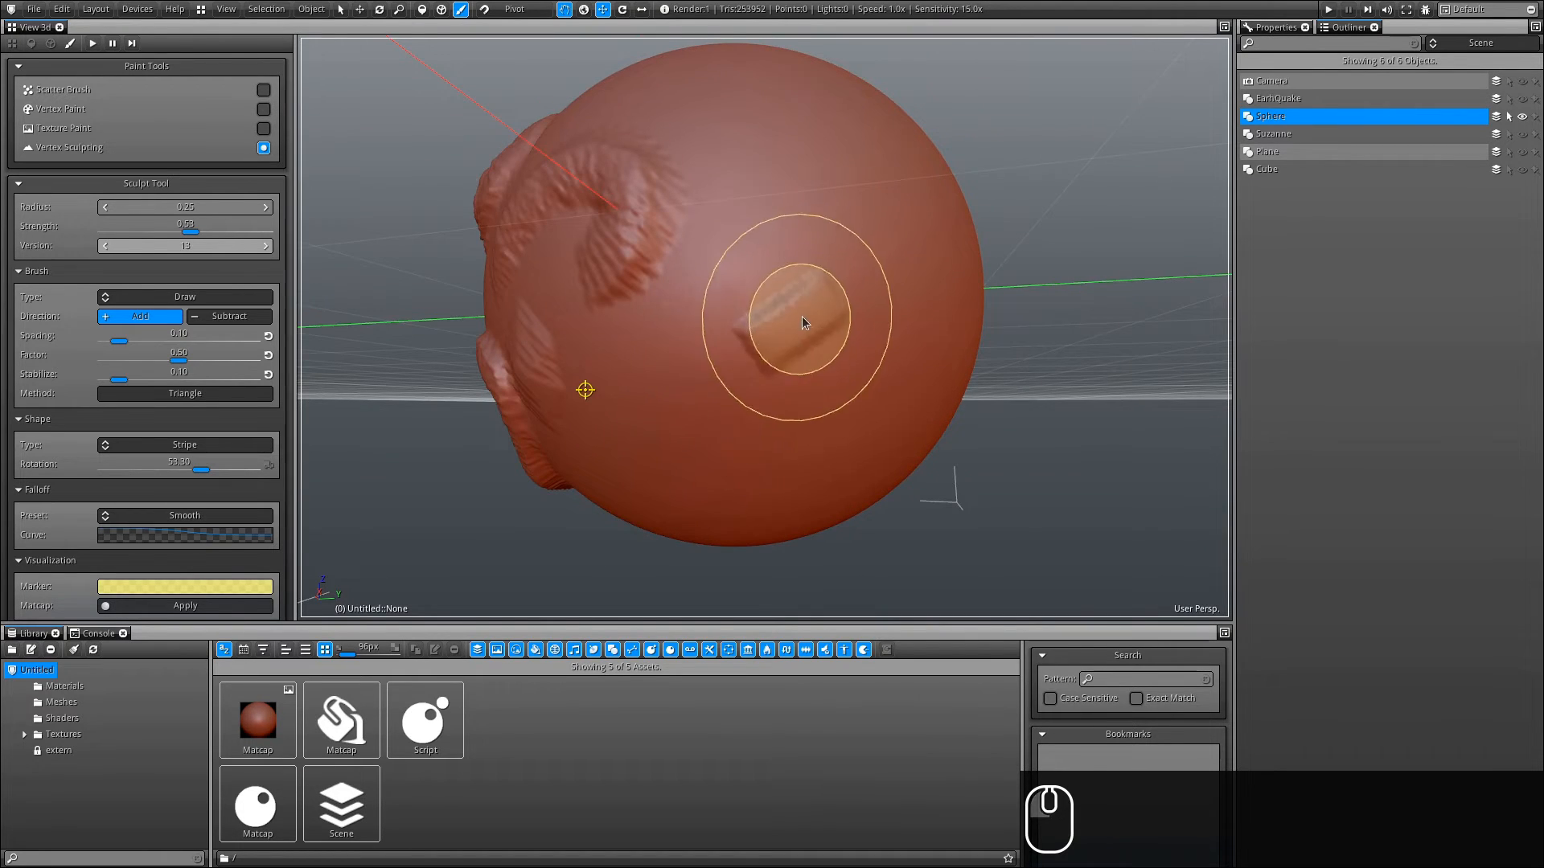
- Set the Shape Rotation to 45.25 and stamp rotated stripe dabs on the sphere
drag(201, 470, 160, 470)
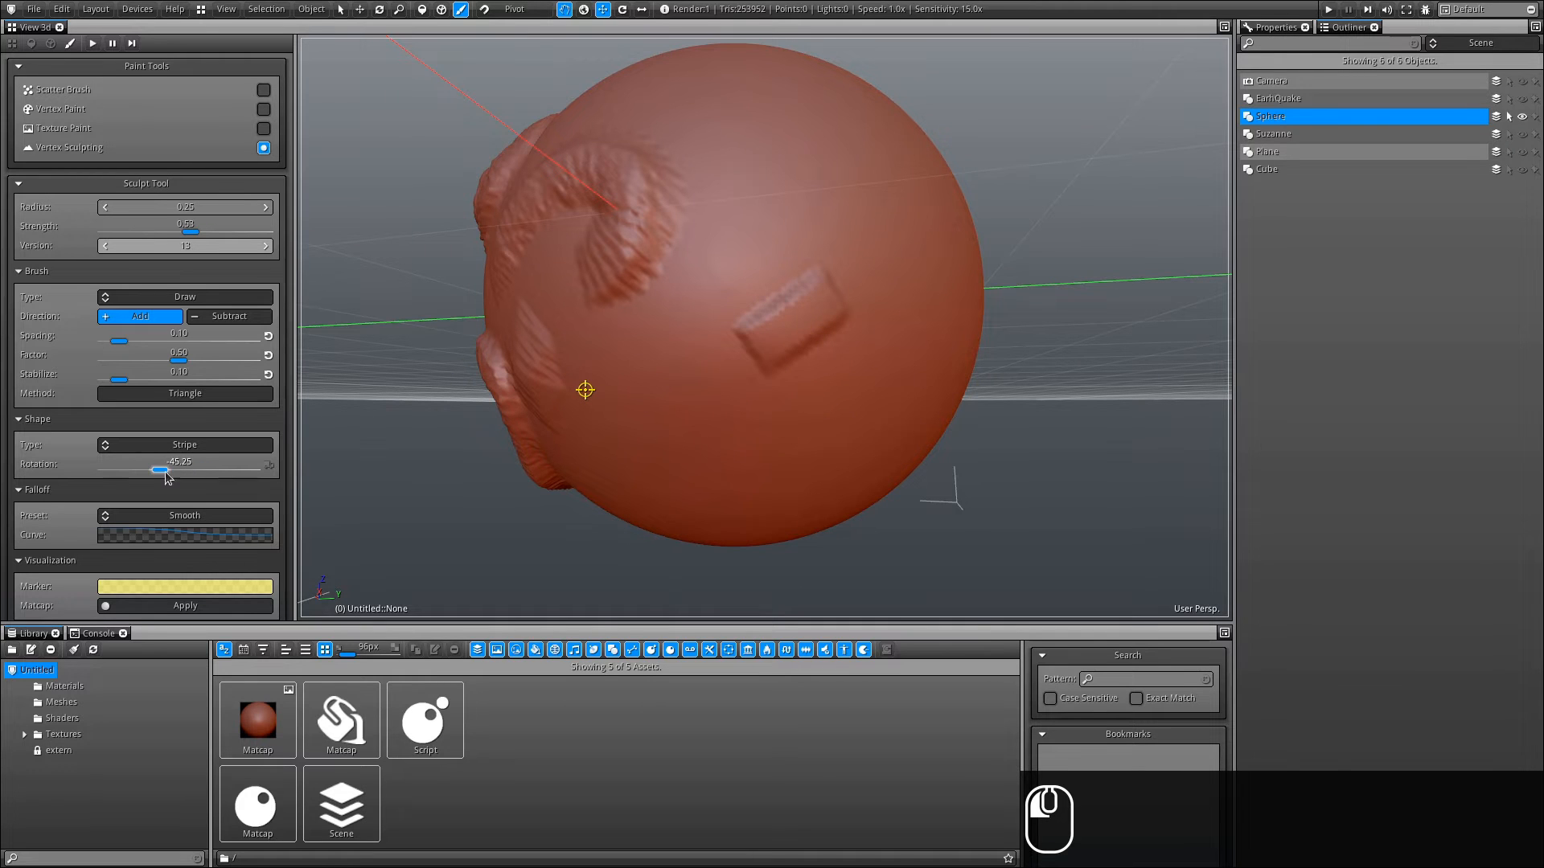
click(743, 235)
click(743, 235)
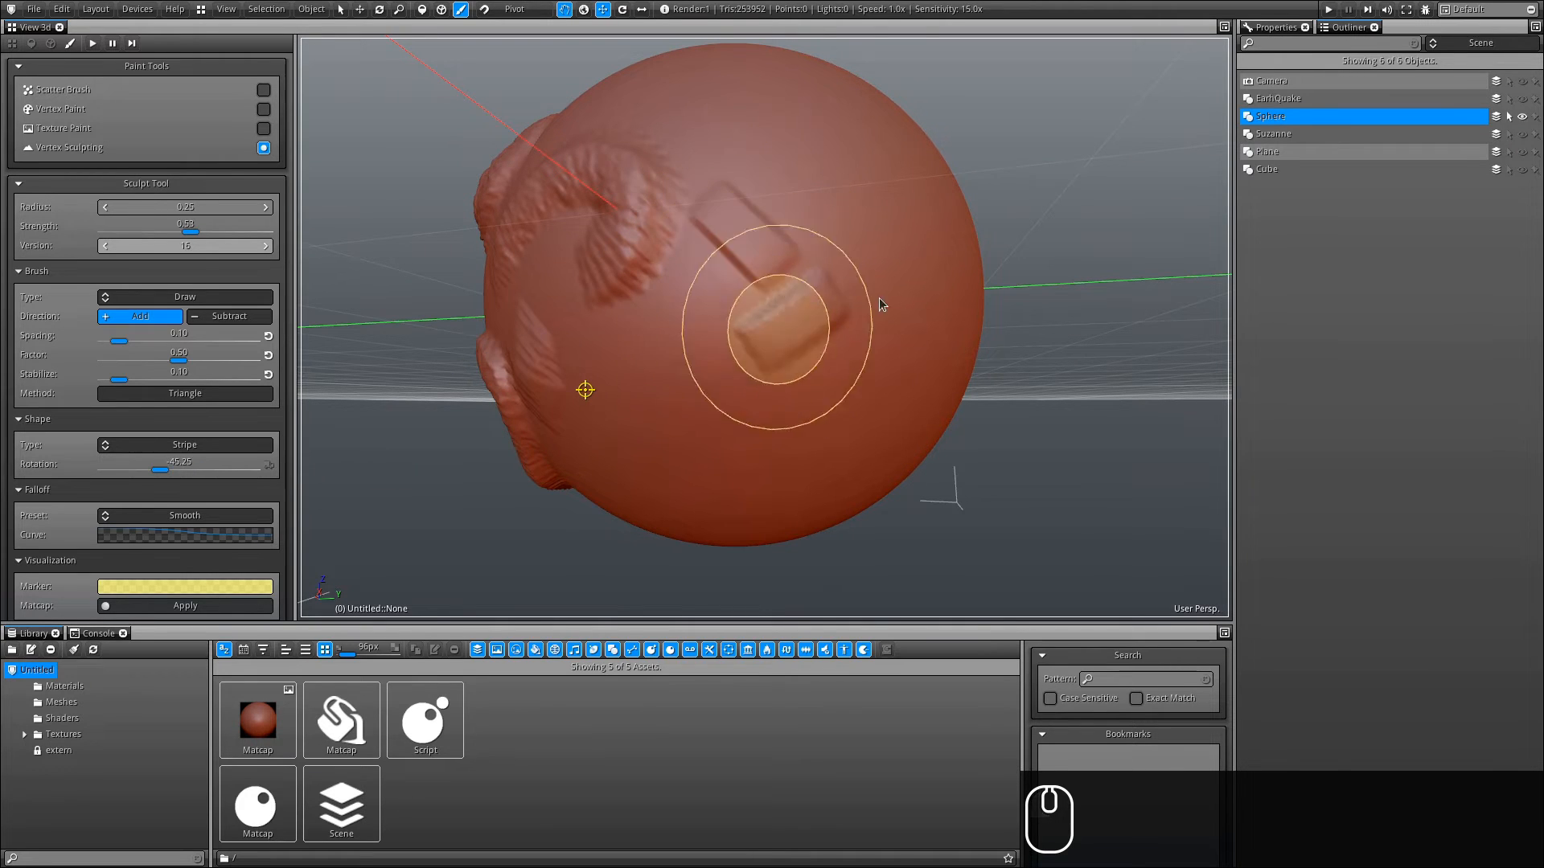
drag(277, 465, 276, 467)
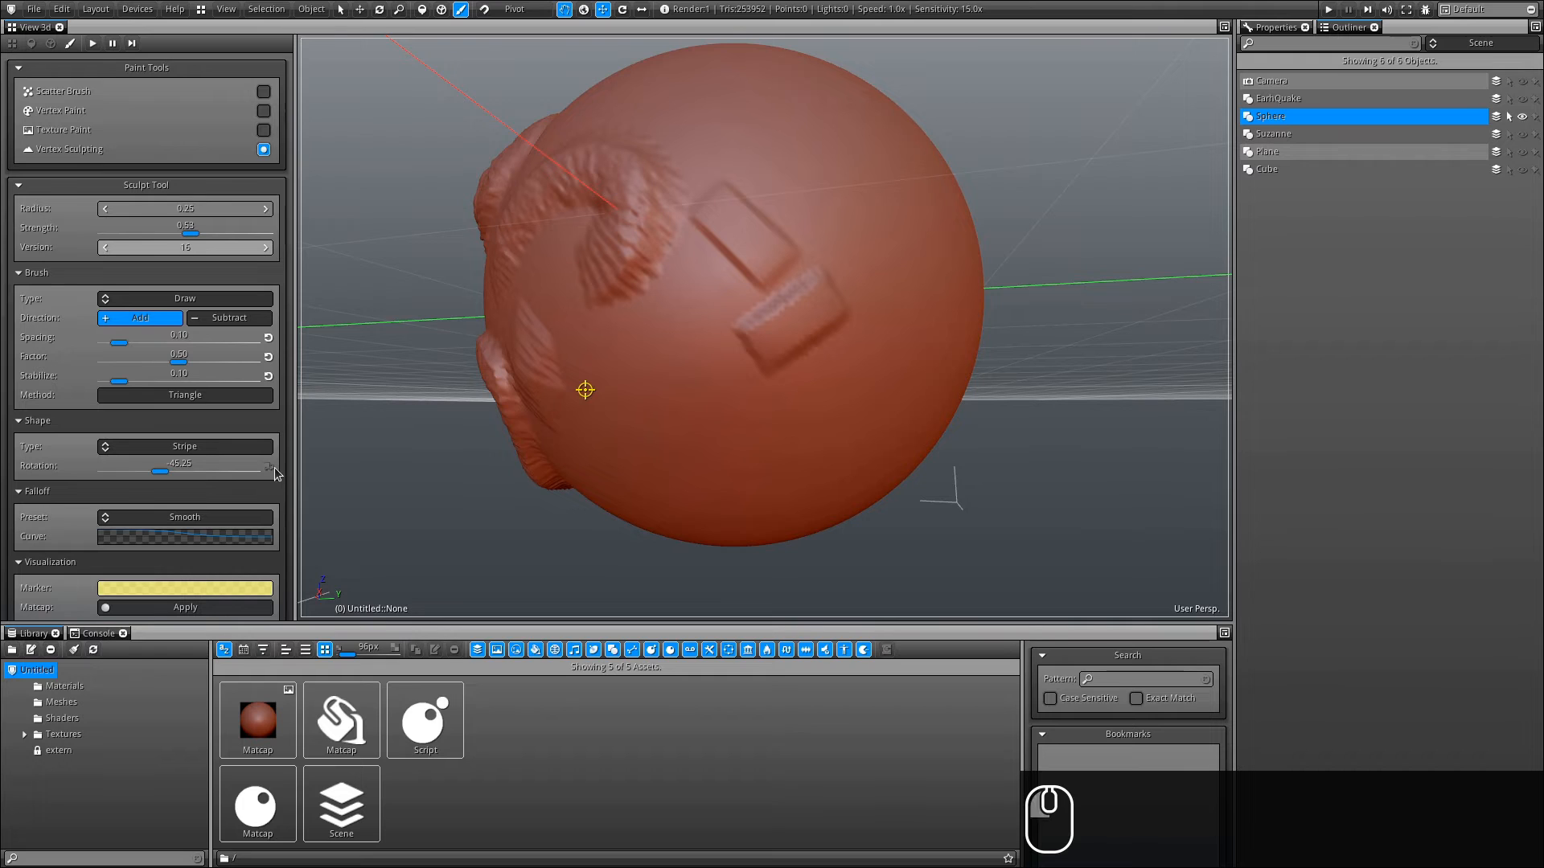
- Draw more stripe strokes across the sphere's upper side, then reset the Version slider to 0
alt+drag(603, 563, 483, 599)
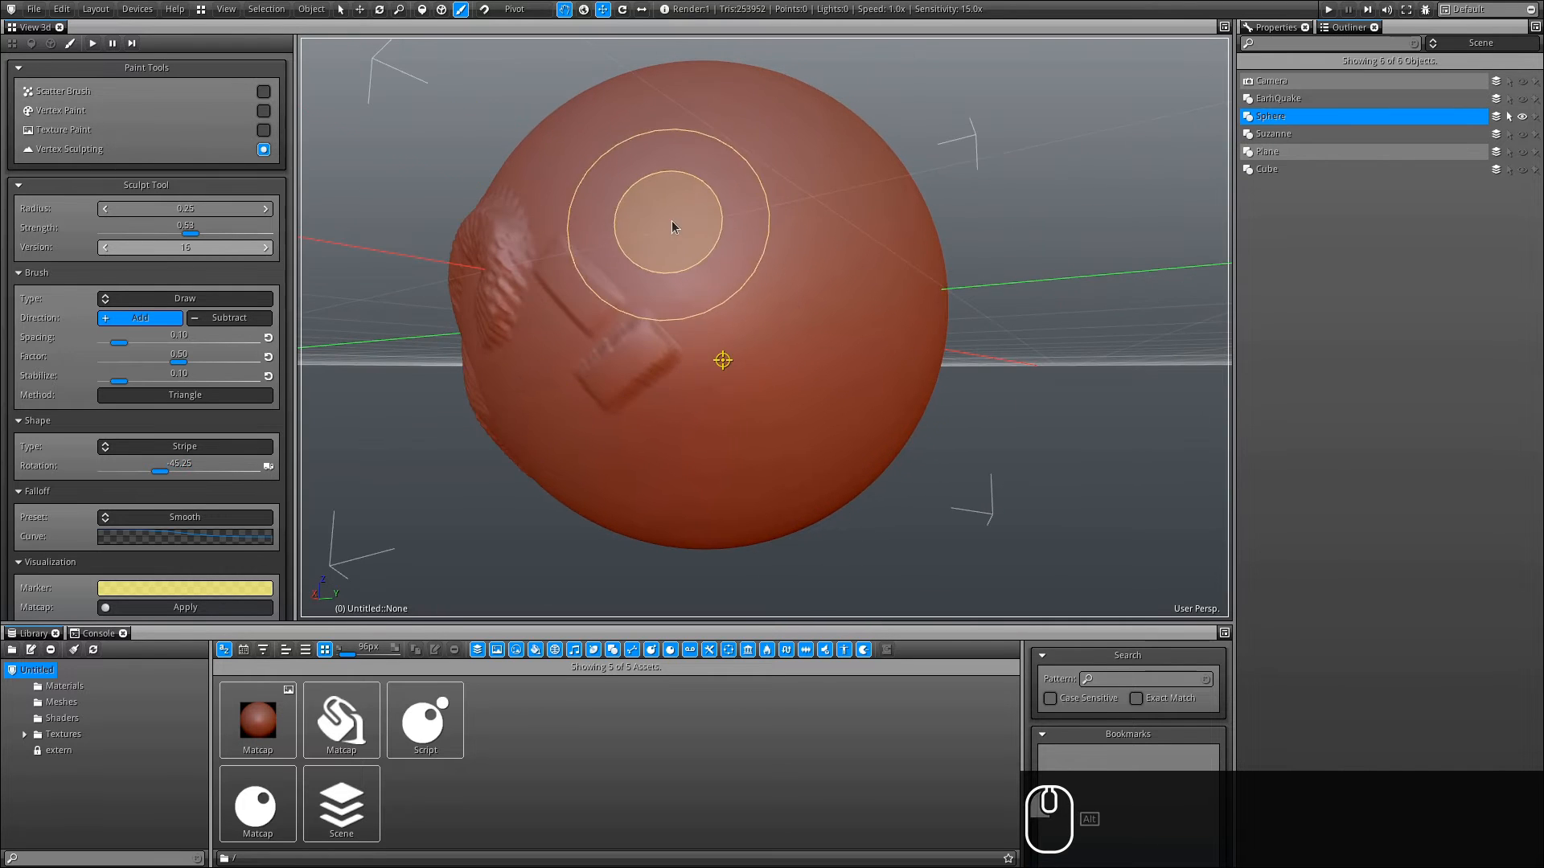
mouse_move(682, 225)
mouse_down()
mouse_move(733, 204)
mouse_move(830, 286)
mouse_up()
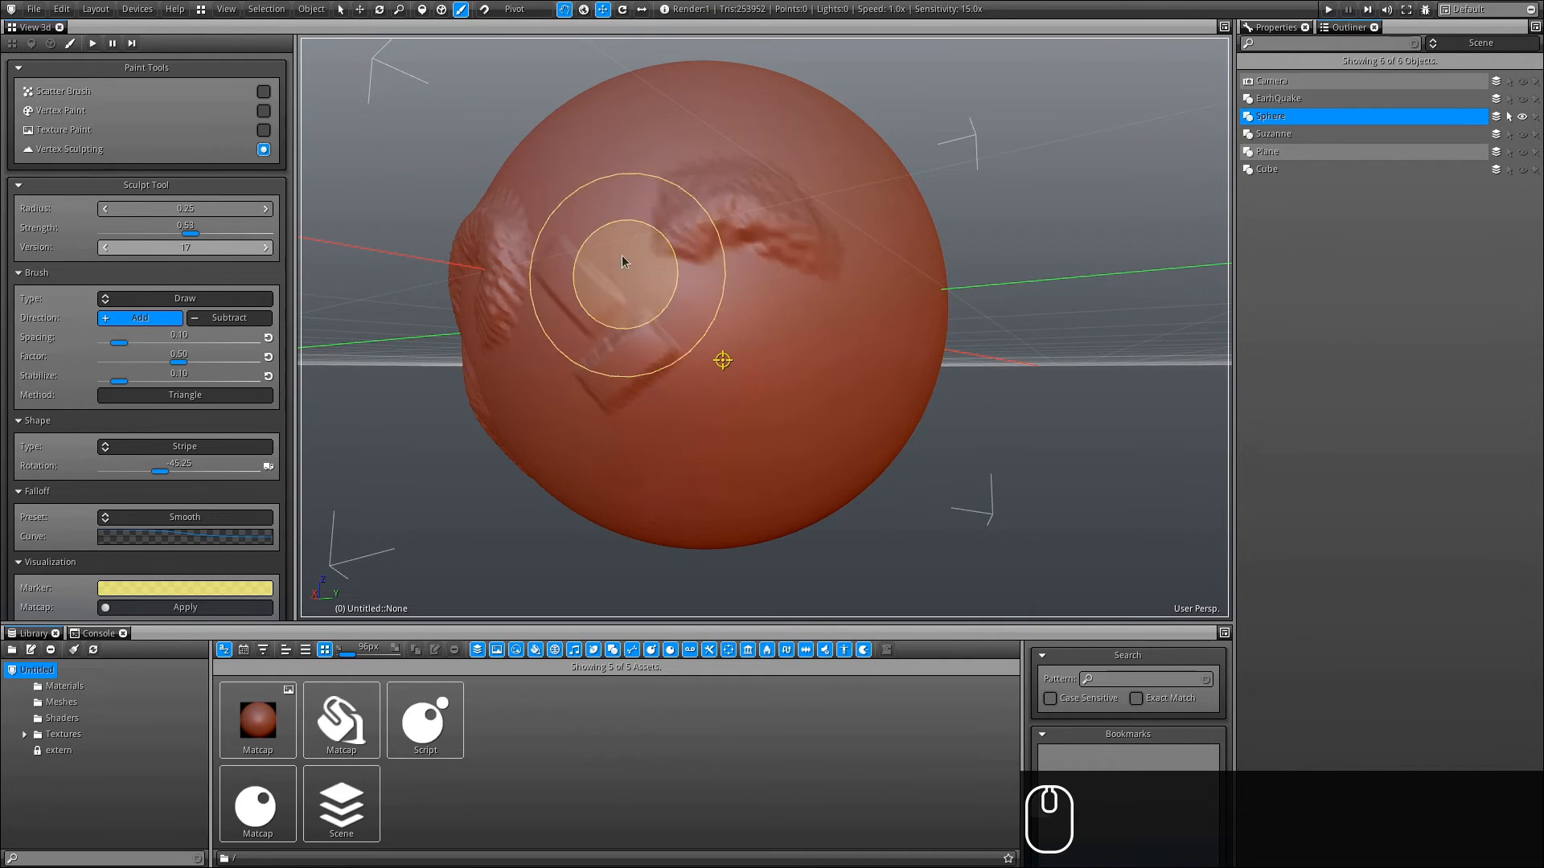
mouse_move(760, 328)
mouse_down()
mouse_move(821, 309)
mouse_move(864, 390)
mouse_move(816, 450)
mouse_move(764, 373)
mouse_up()
mouse_move(603, 453)
alt+mouse_down()
mouse_move(579, 443)
mouse_move(723, 389)
alt+mouse_up()
right_drag(231, 250, 93, 387)
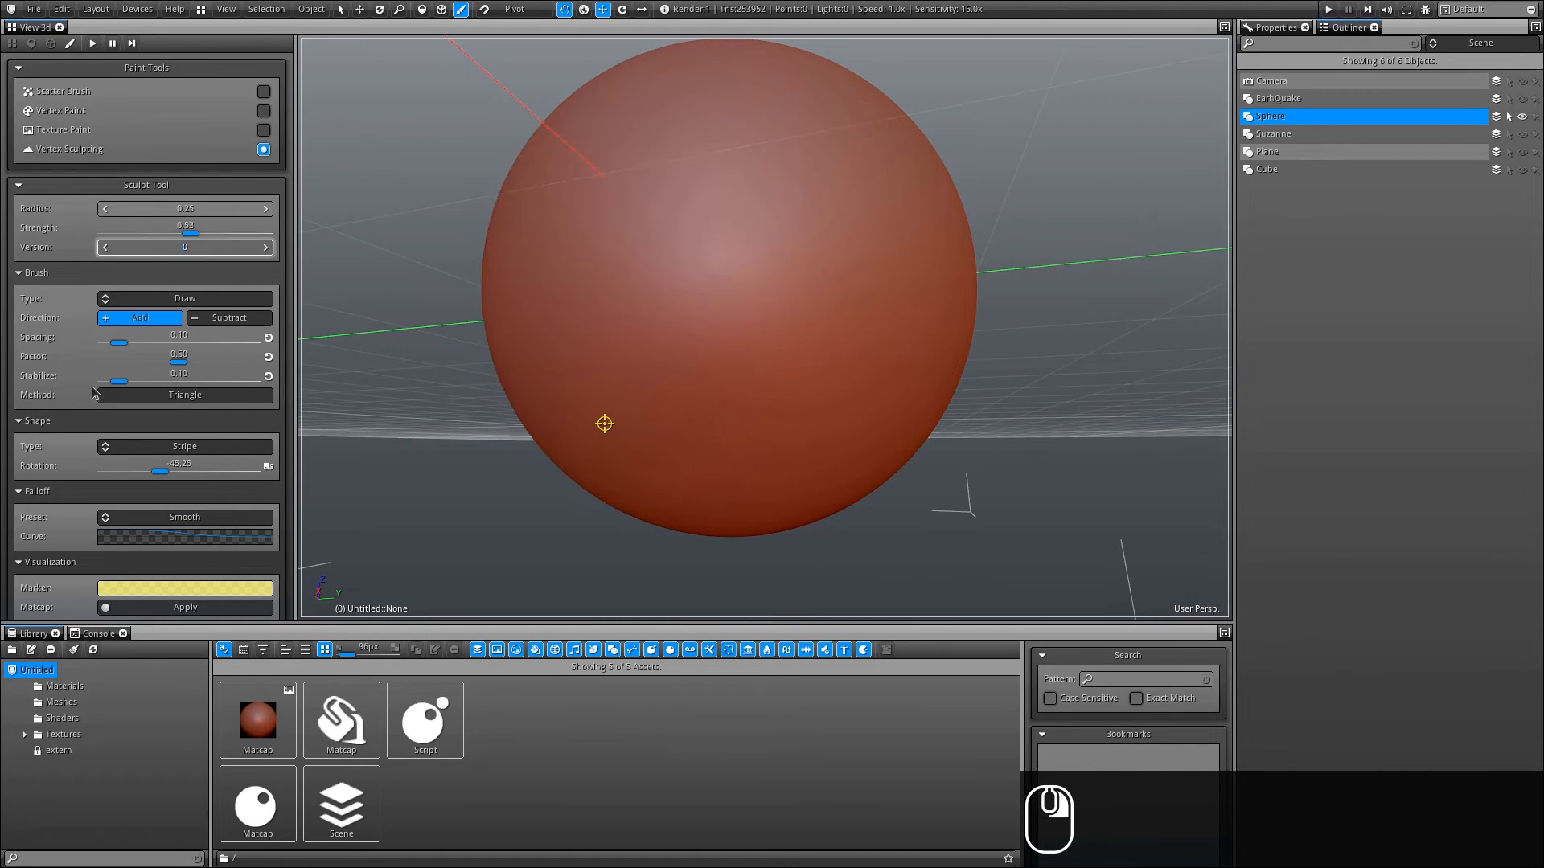
- Set the Falloff preset to Custom, reshape its curve into a wave, and stamp a test dab on the sphere
click(192, 522)
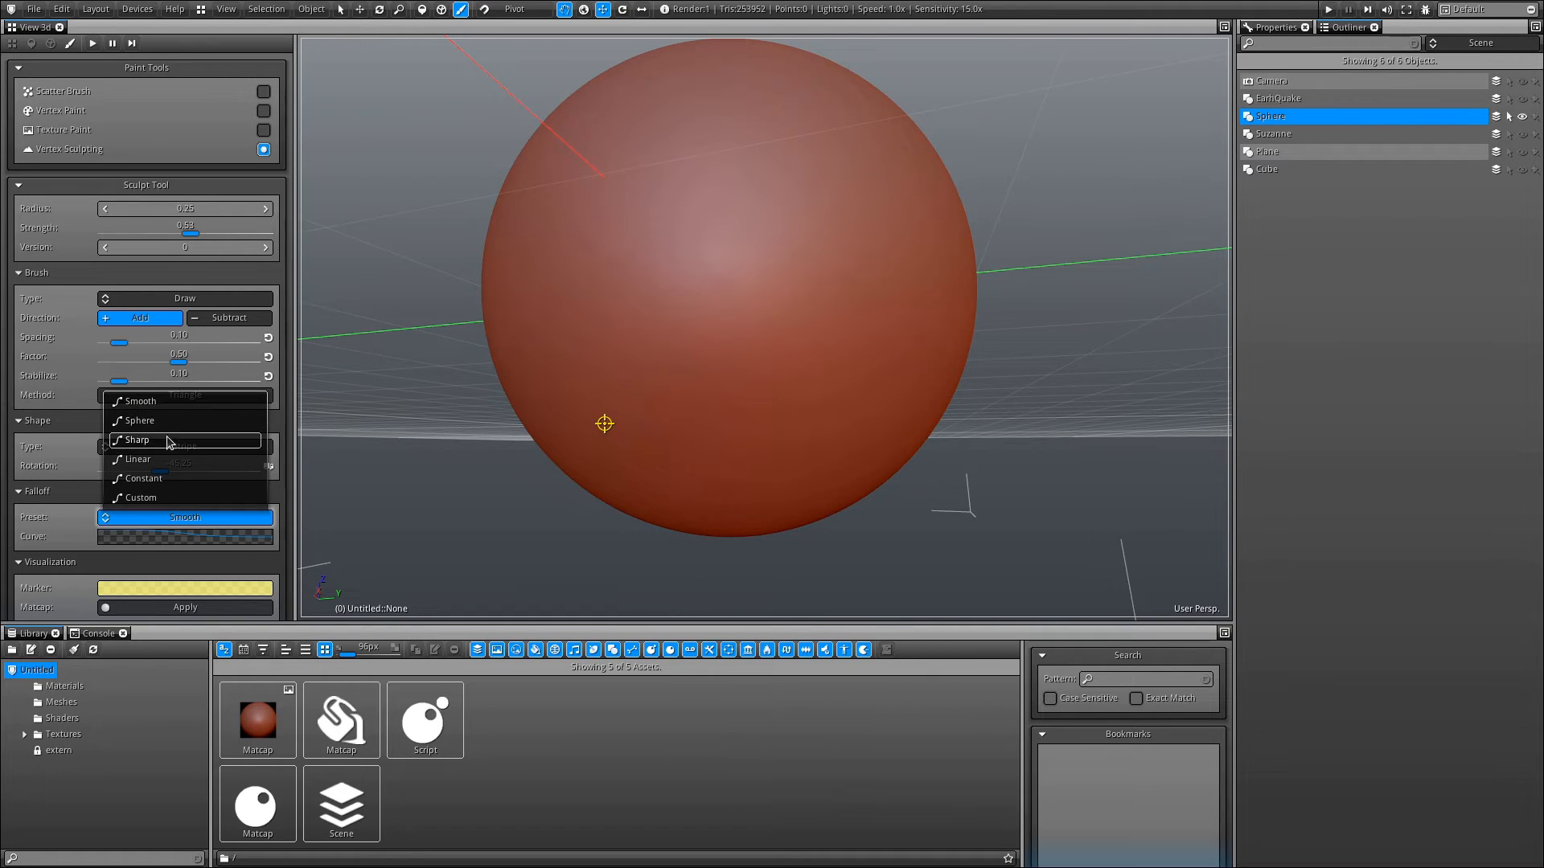
click(178, 500)
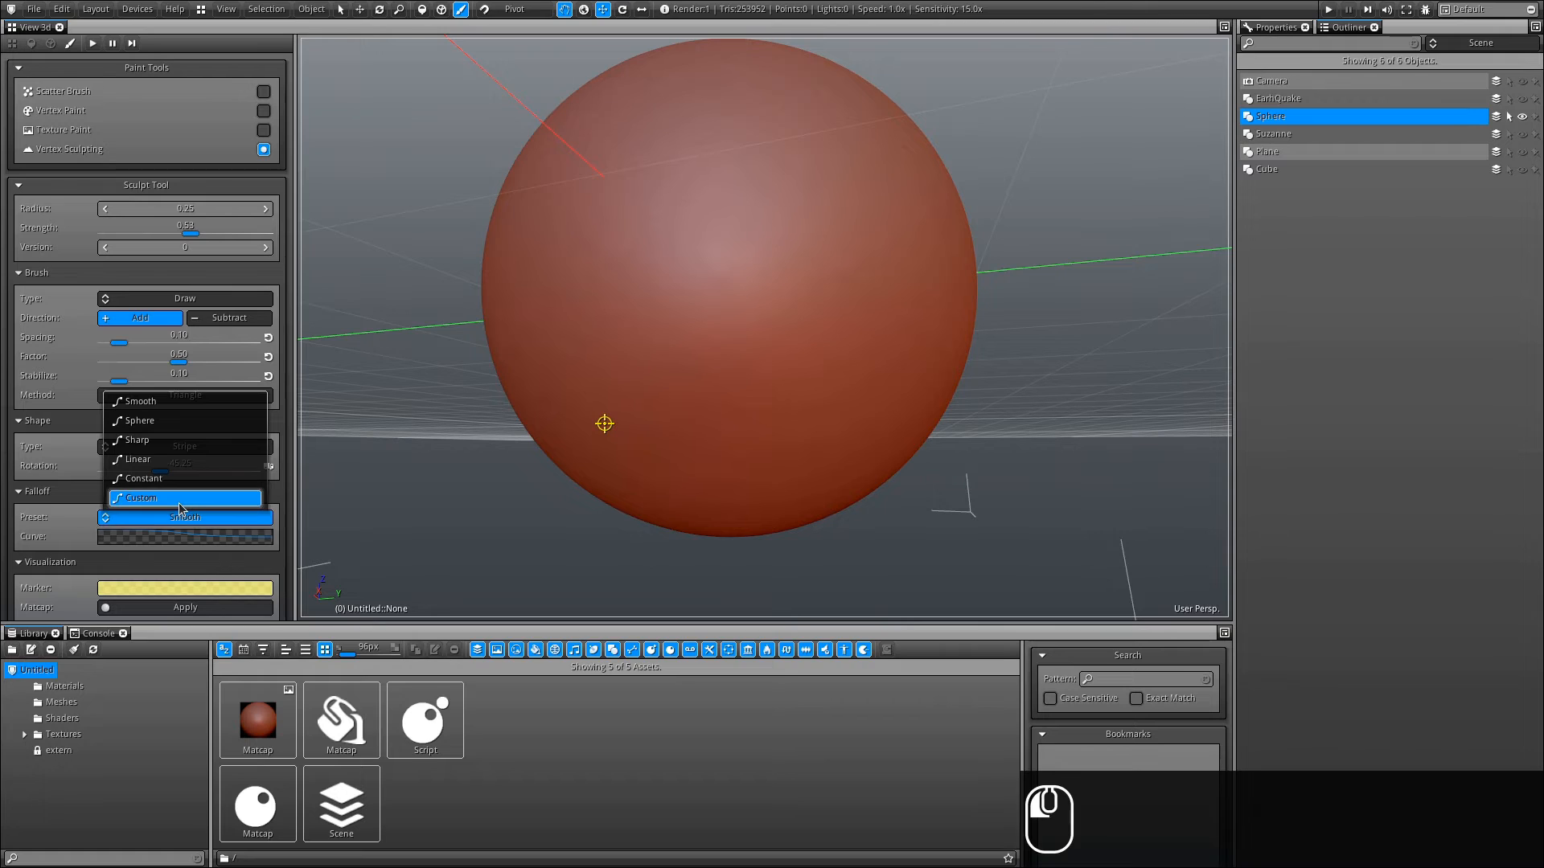
click(172, 537)
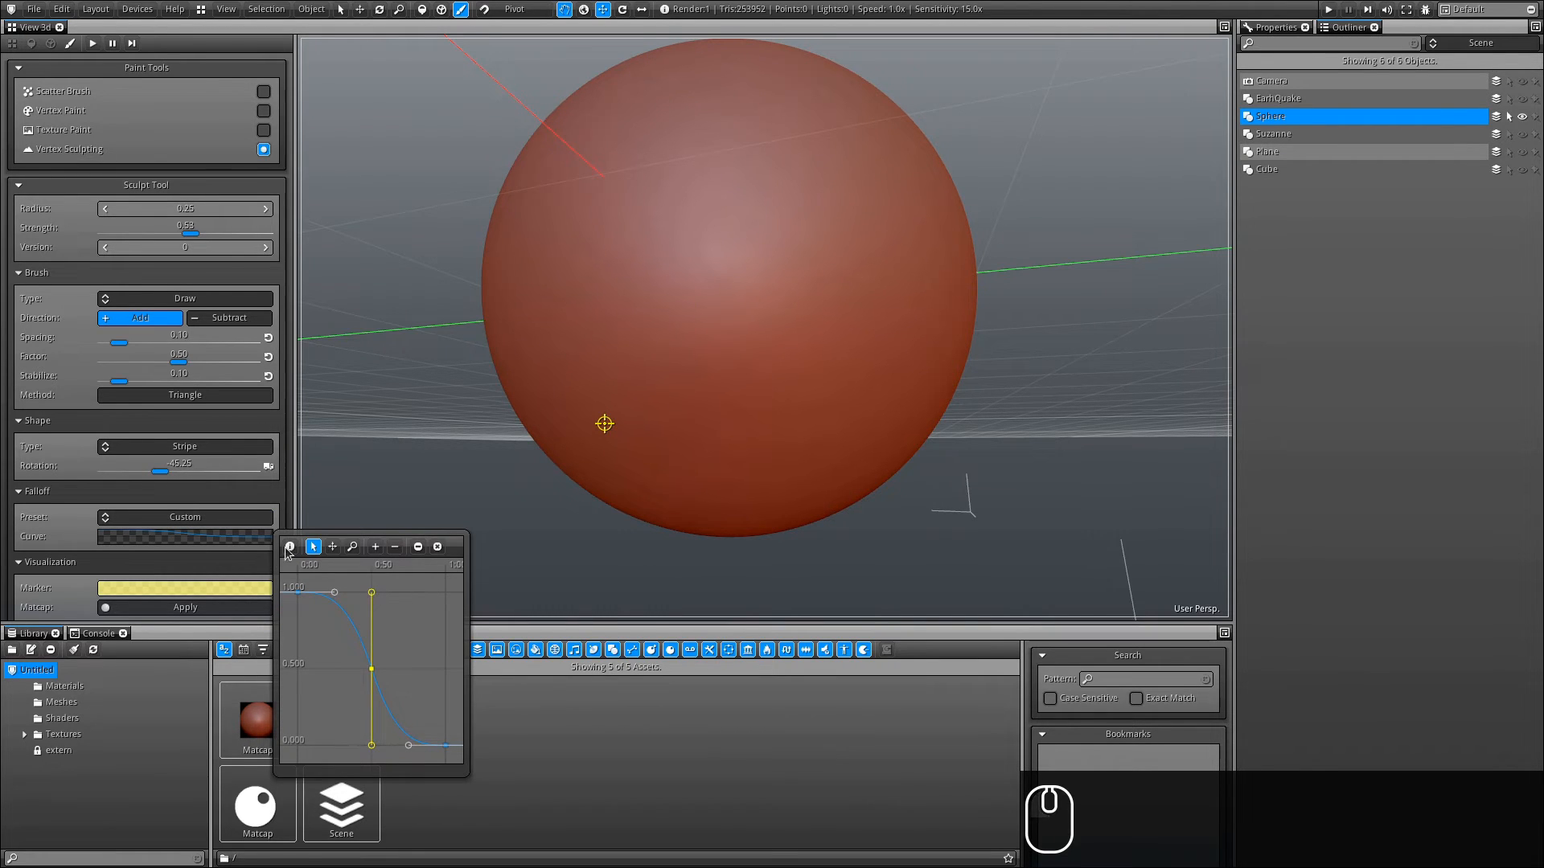
click(289, 548)
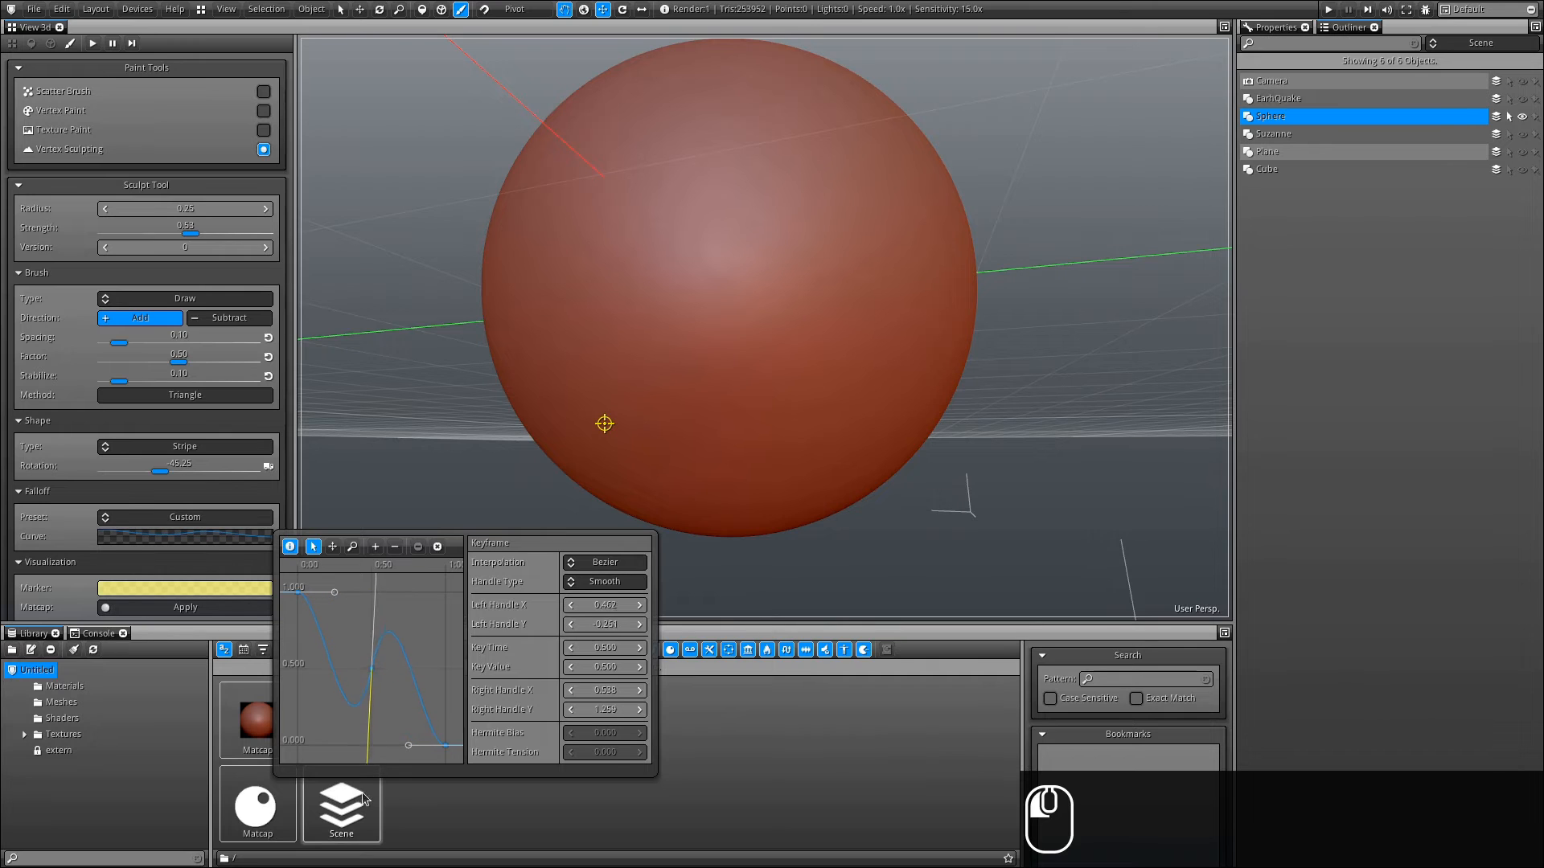
key(f)
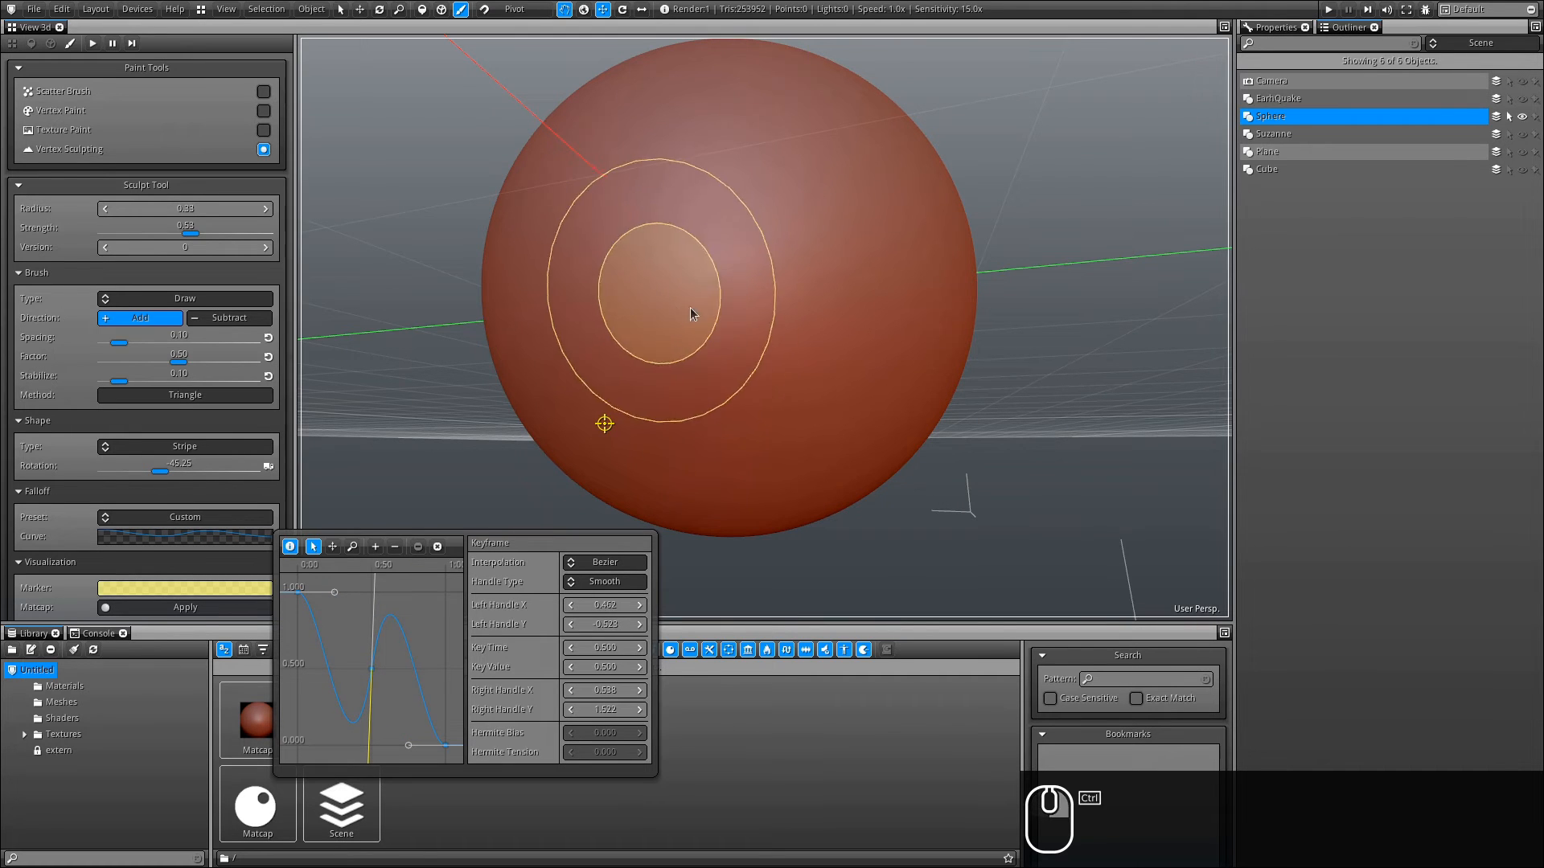
click(690, 307)
drag(687, 240, 685, 252)
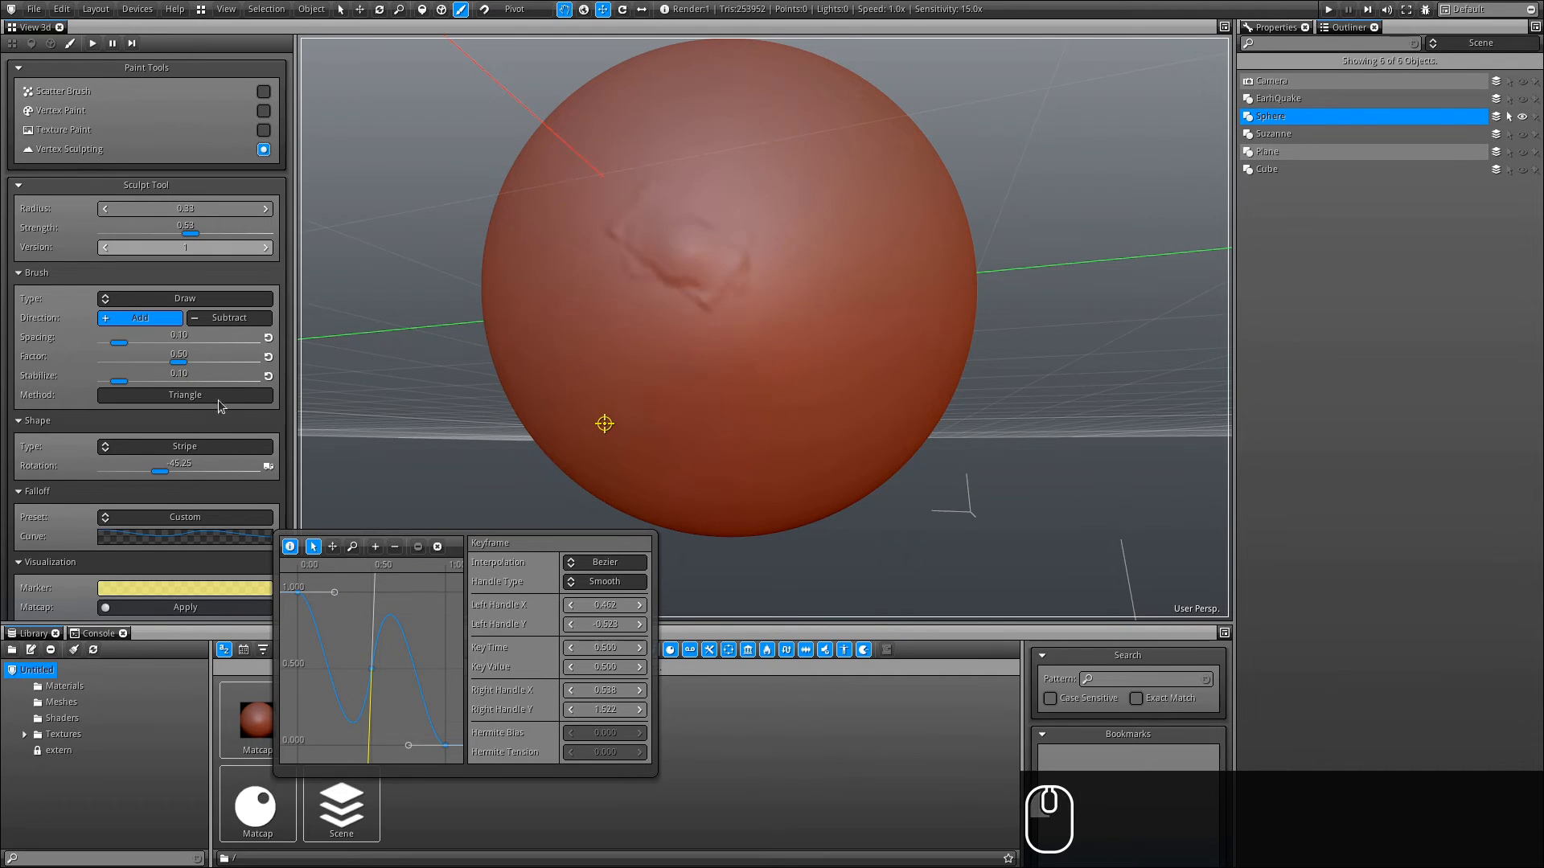
- Switch the Shape type to Circle, reset Version to 0, and stamp ringed dabs on the sphere from several angles
click(193, 452)
click(160, 466)
click(105, 248)
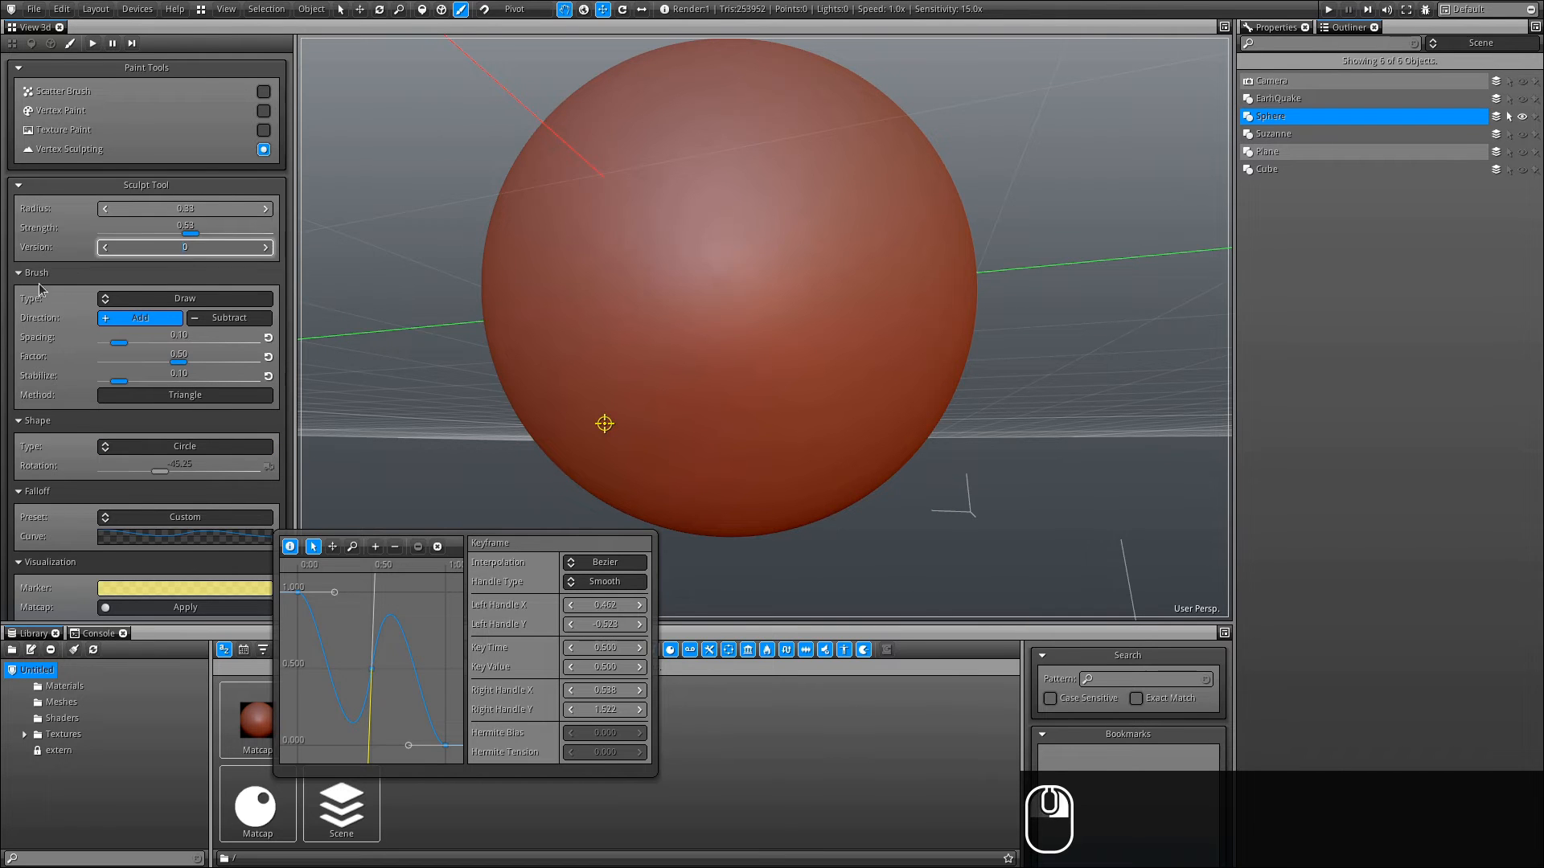
mouse_move(730, 241)
mouse_down()
mouse_move(764, 230)
mouse_move(736, 233)
mouse_up()
mouse_move(877, 342)
alt+mouse_down()
mouse_move(499, 273)
mouse_move(740, 505)
mouse_move(643, 482)
alt+mouse_up()
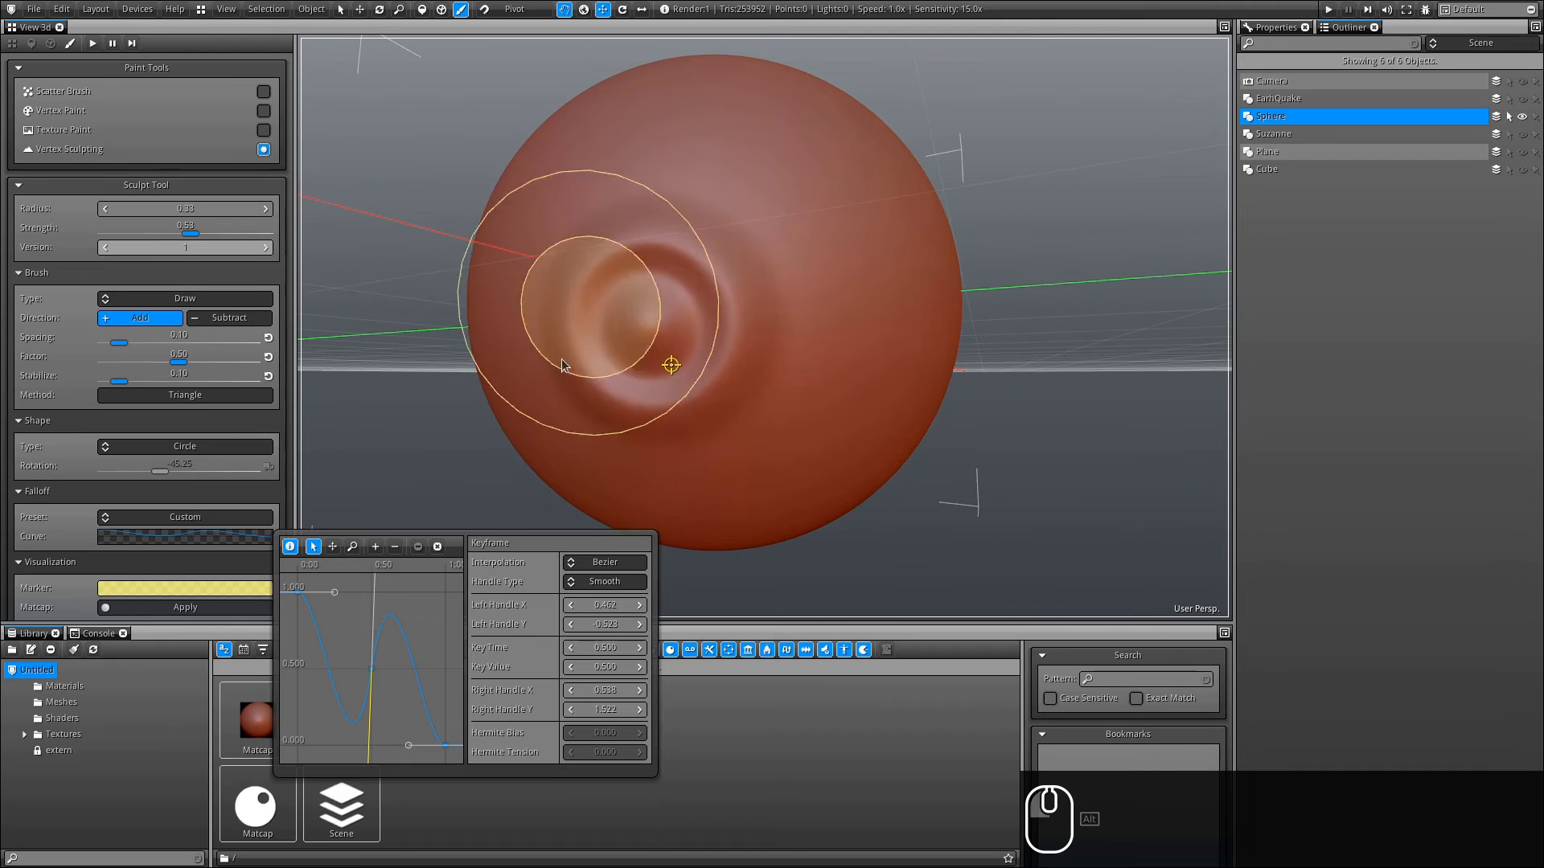
alt+drag(691, 268, 624, 365)
mouse_move(724, 258)
mouse_down()
mouse_move(765, 241)
mouse_move(756, 267)
mouse_move(734, 249)
mouse_move(558, 321)
mouse_move(643, 391)
mouse_up()
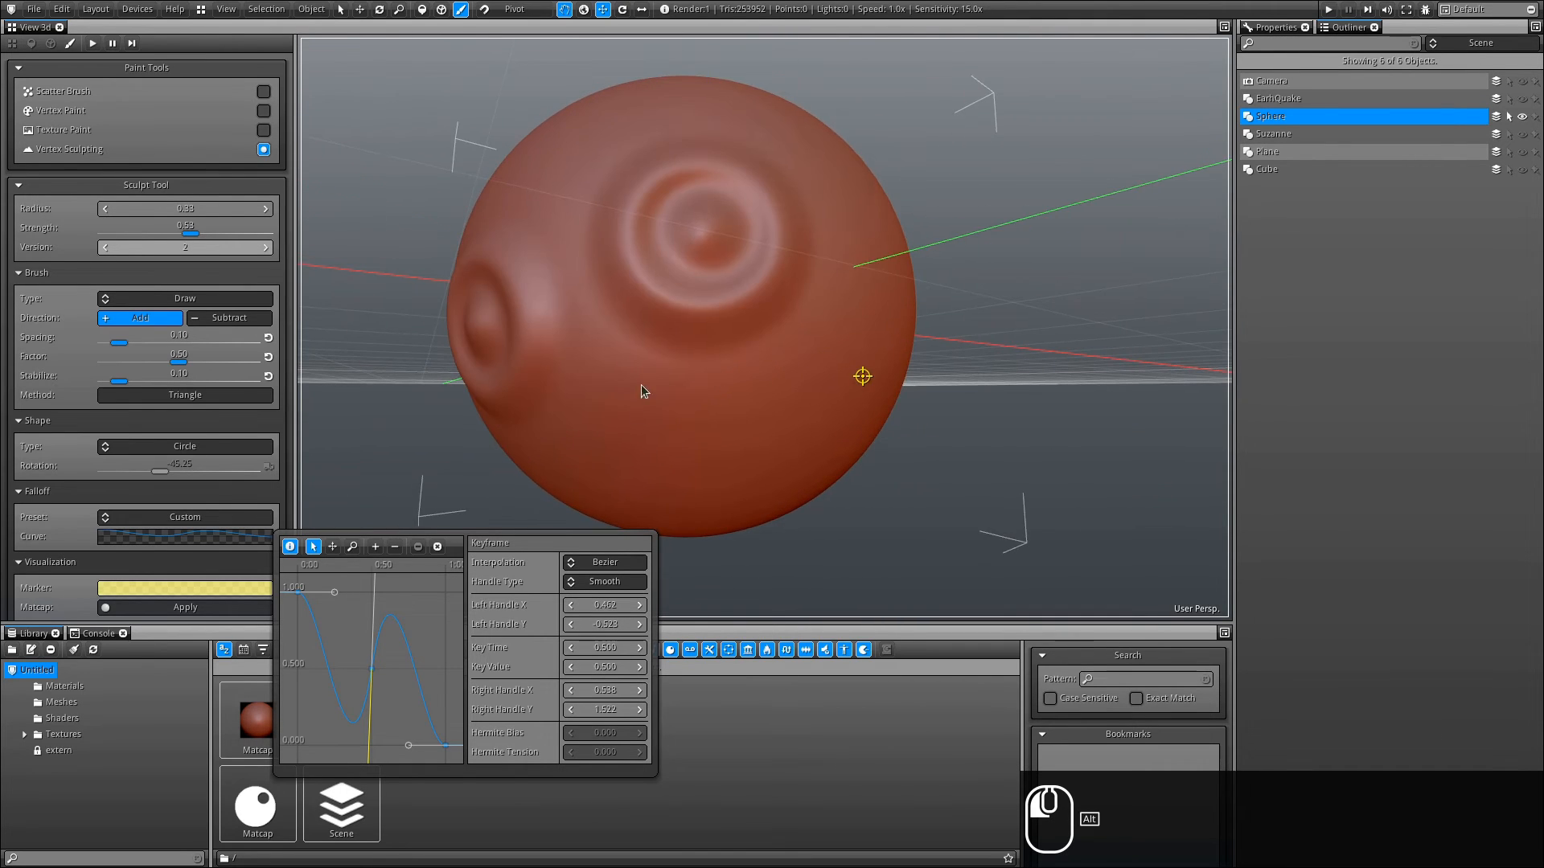
- Reset the sphere's Version to 0, hide the sphere, and show the Suzanne model instead
click(151, 302)
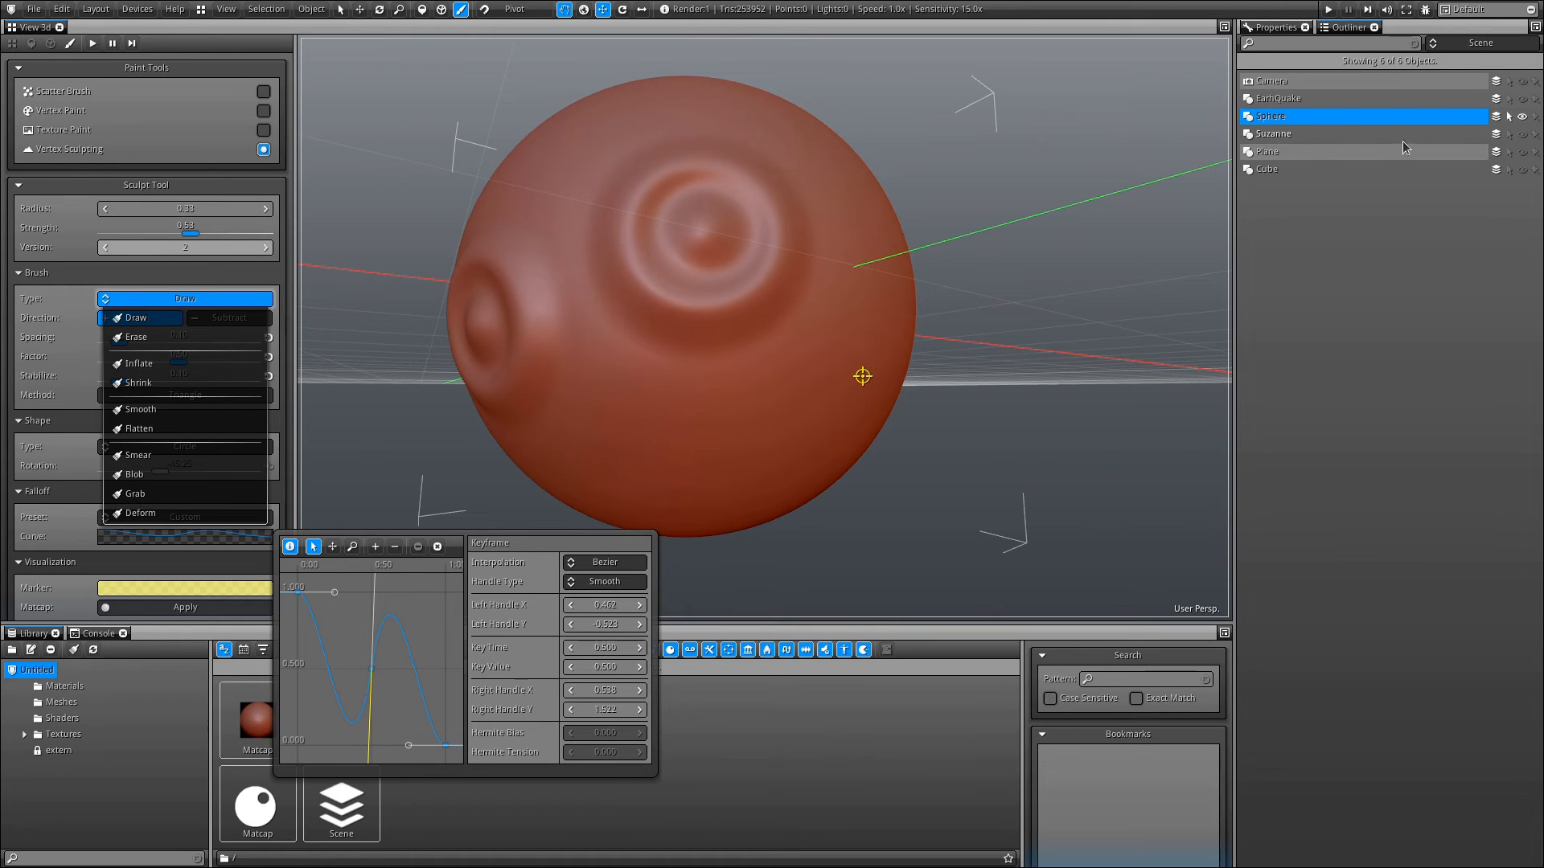
right_click(219, 250)
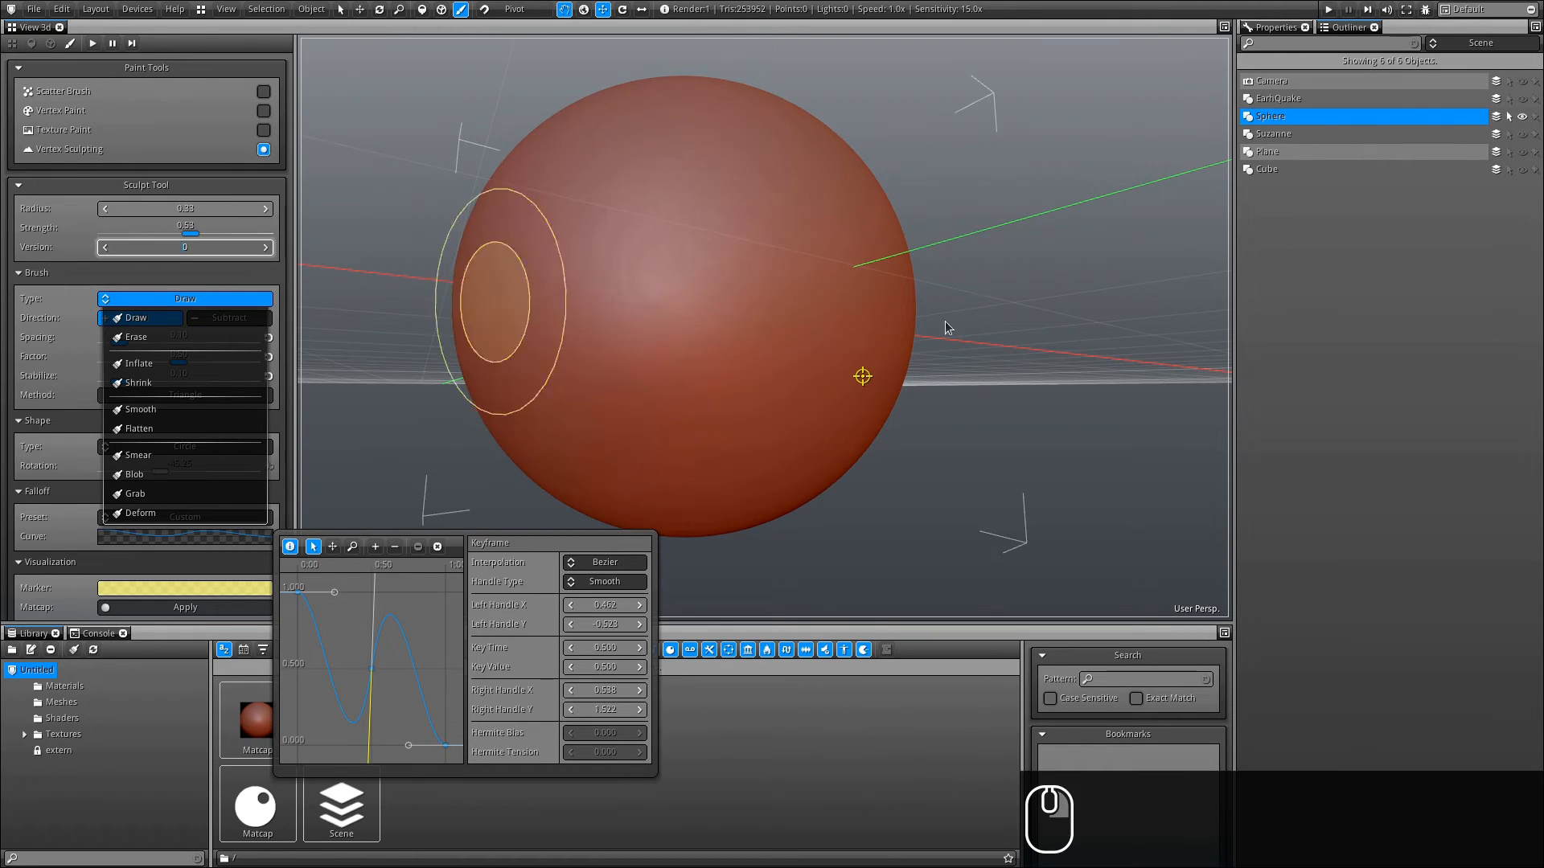
click(1522, 117)
click(1522, 134)
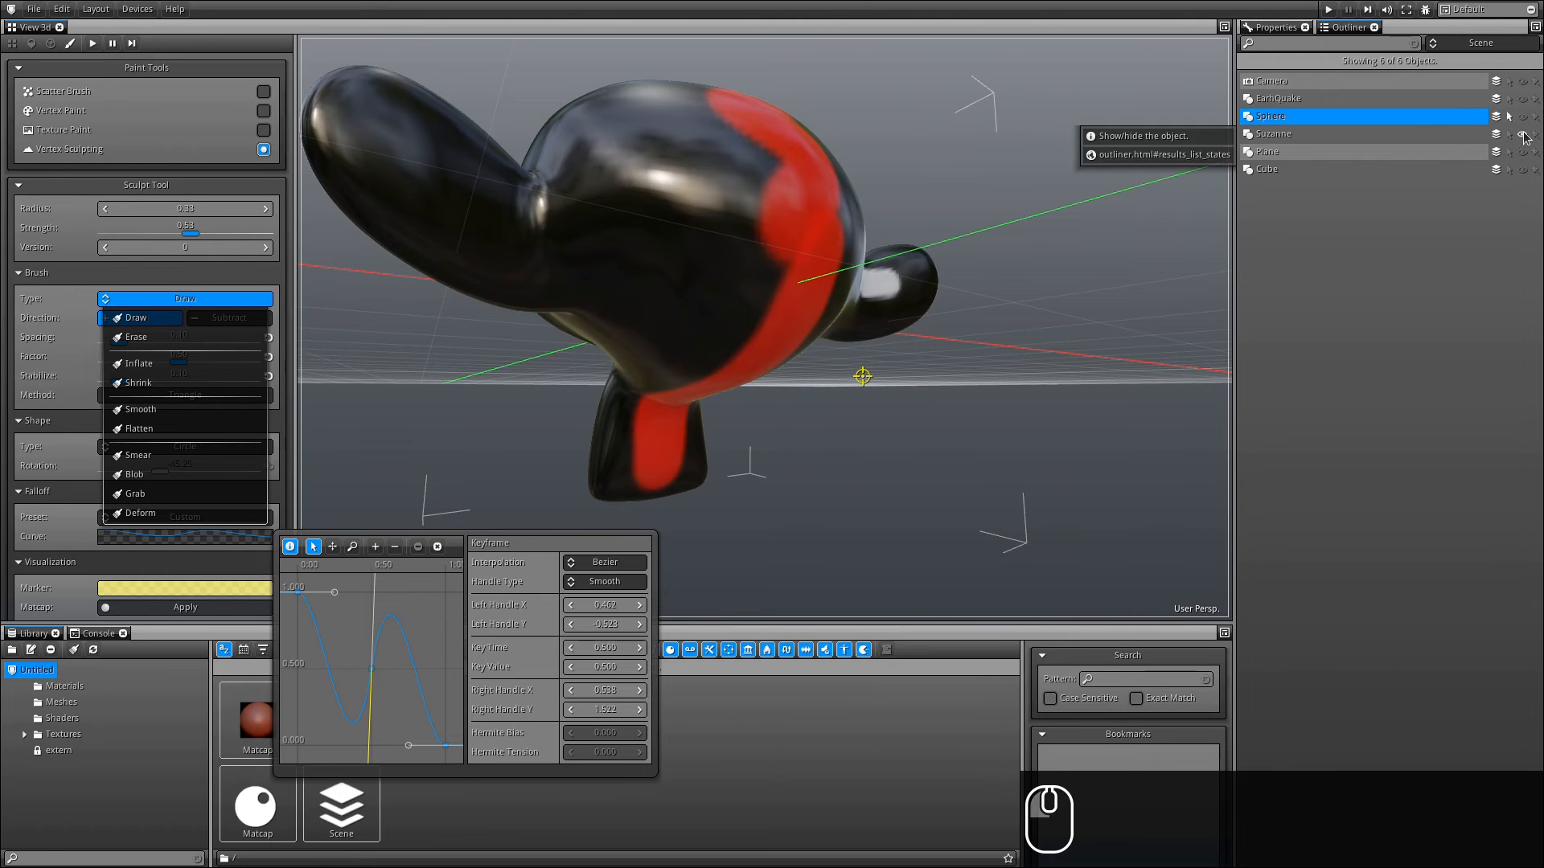
mouse_move(534, 362)
alt+mouse_down()
mouse_move(1057, 405)
mouse_move(952, 364)
alt+mouse_up()
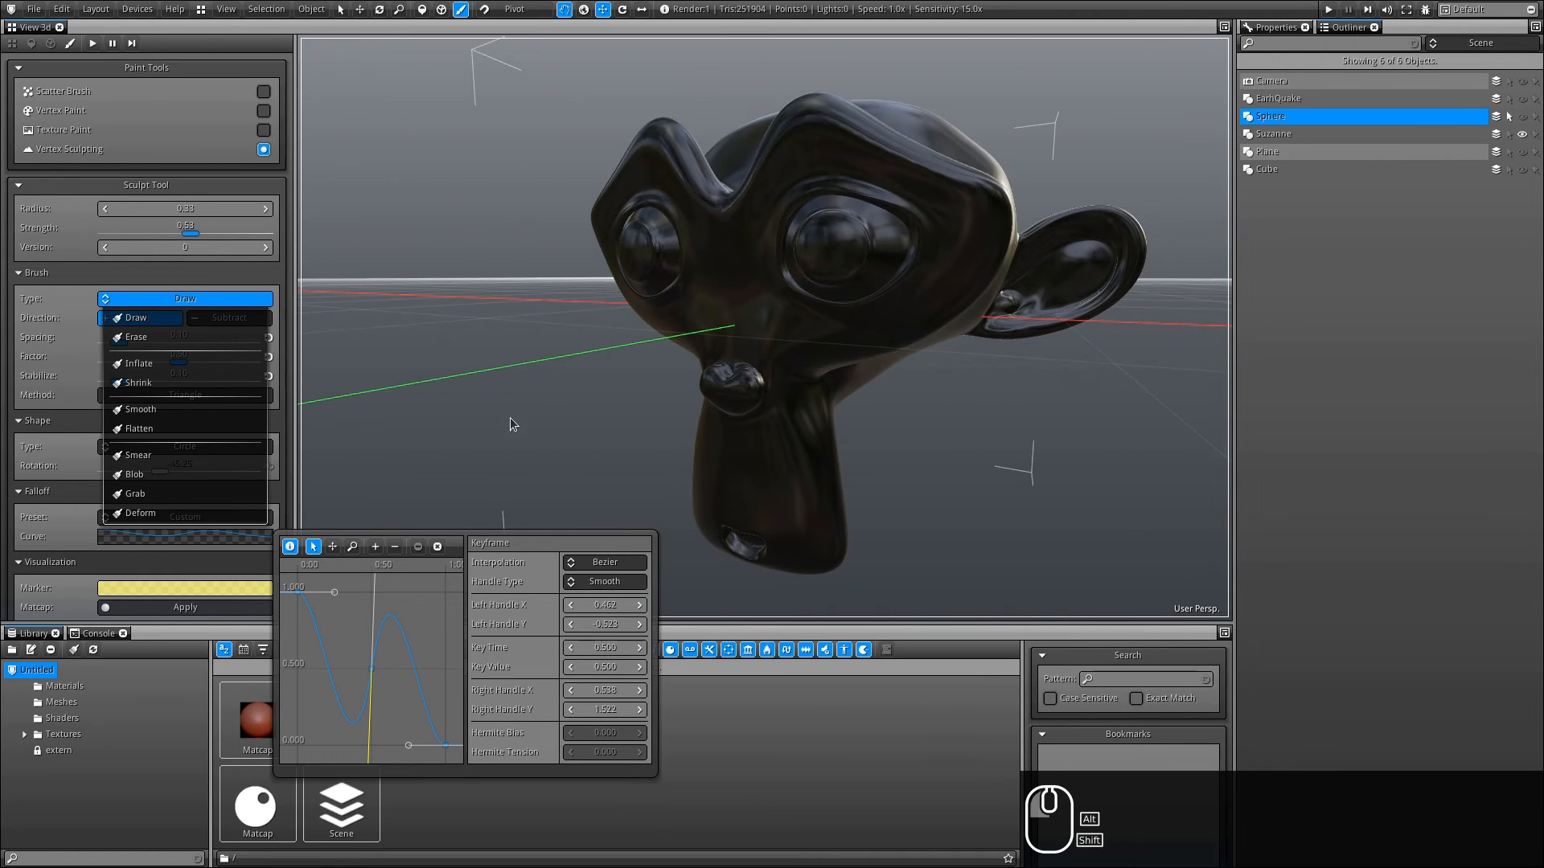
click(116, 318)
- Select Suzanne and apply the sculpting matcap to it
scroll(73, 485, down, 3)
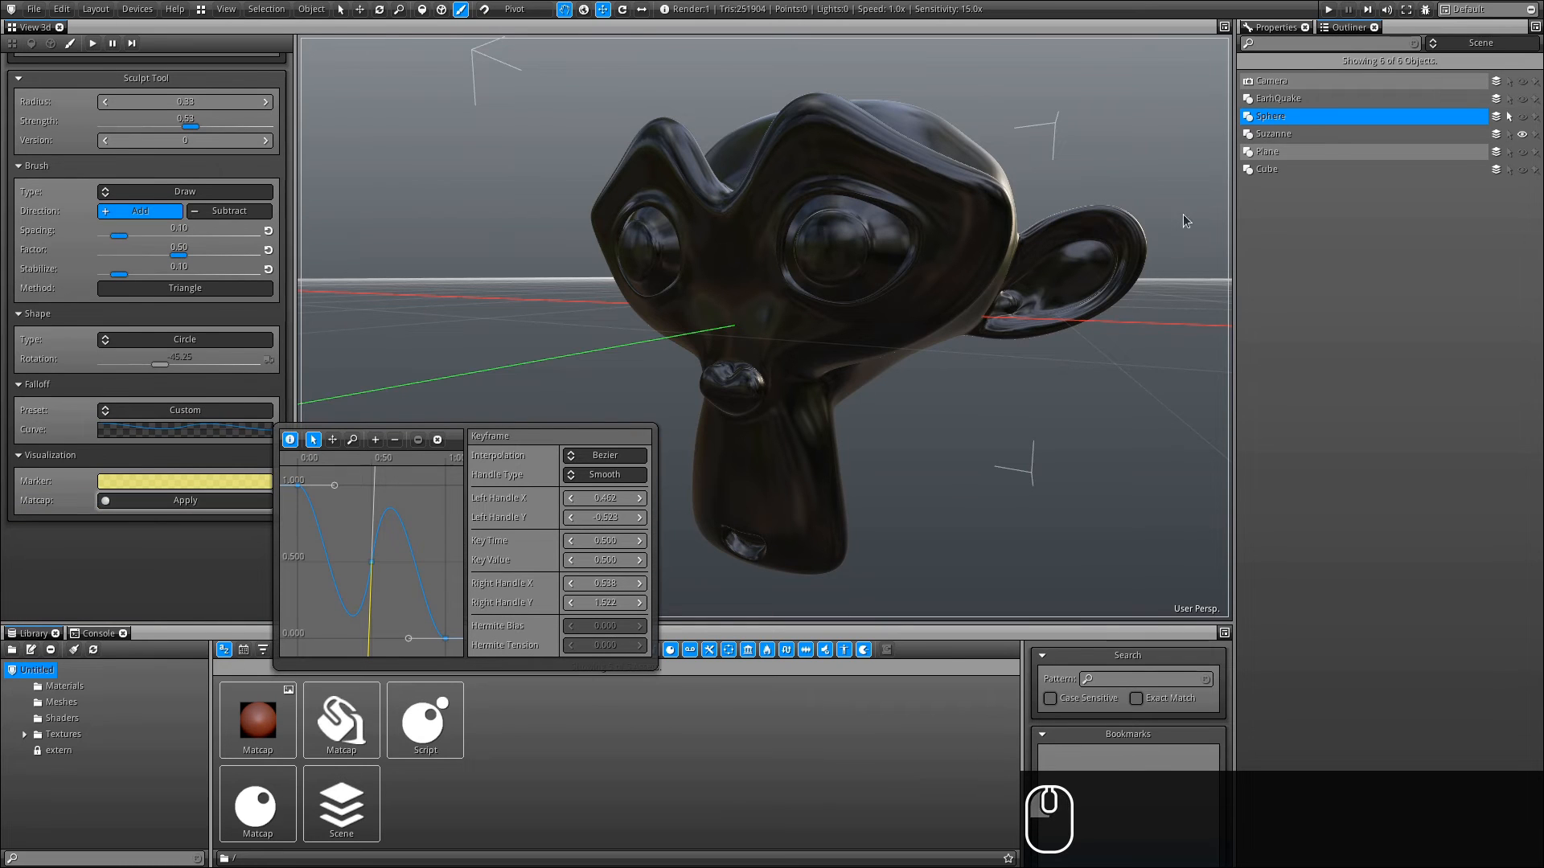
click(1289, 135)
click(141, 501)
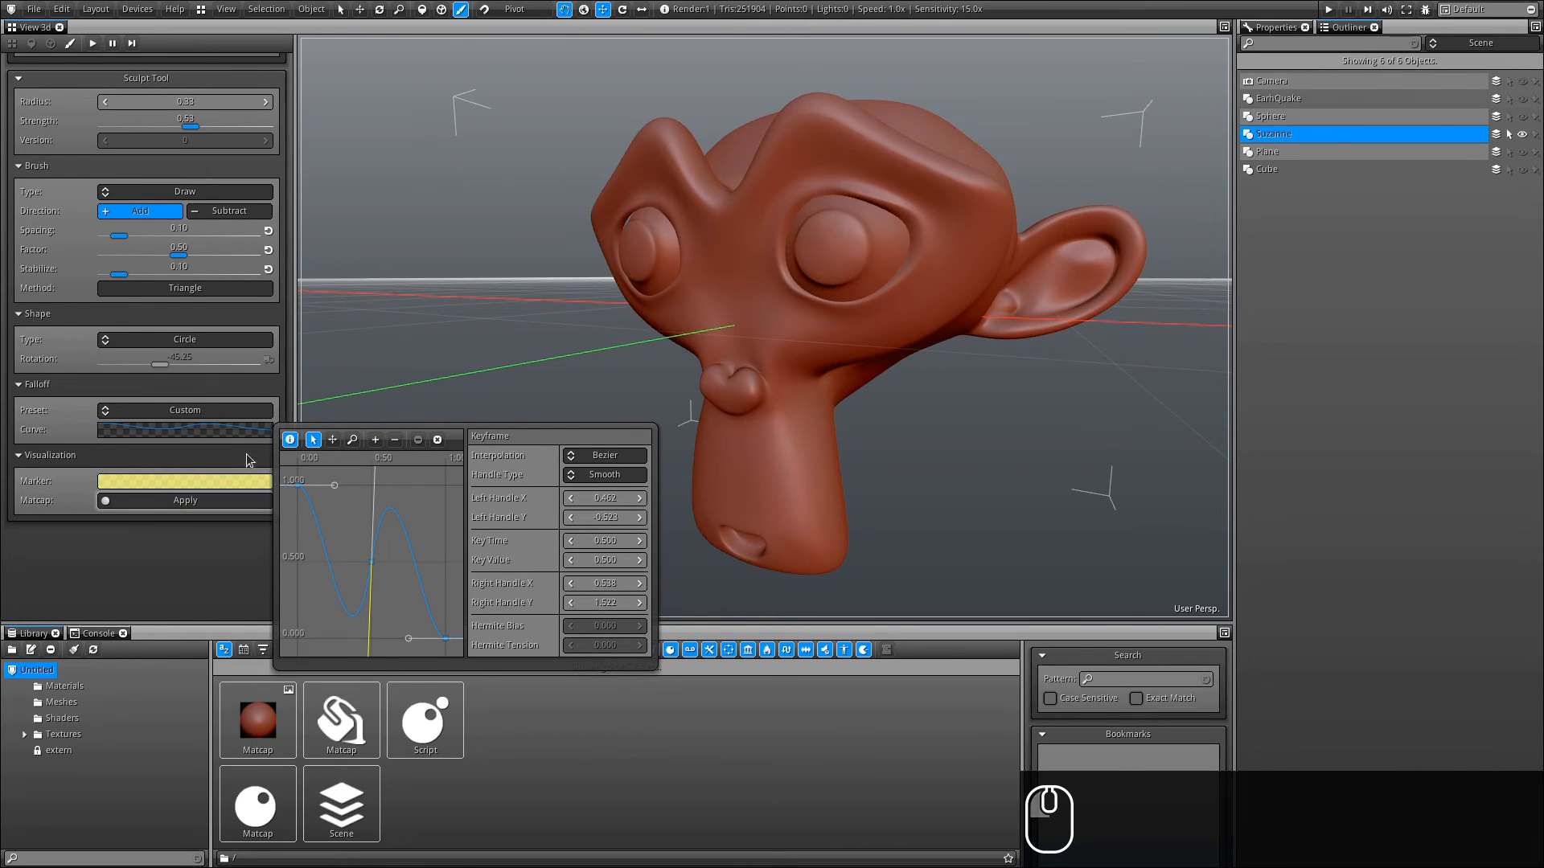
- Set the Falloff preset back to Smooth
click(201, 432)
click(185, 411)
click(161, 439)
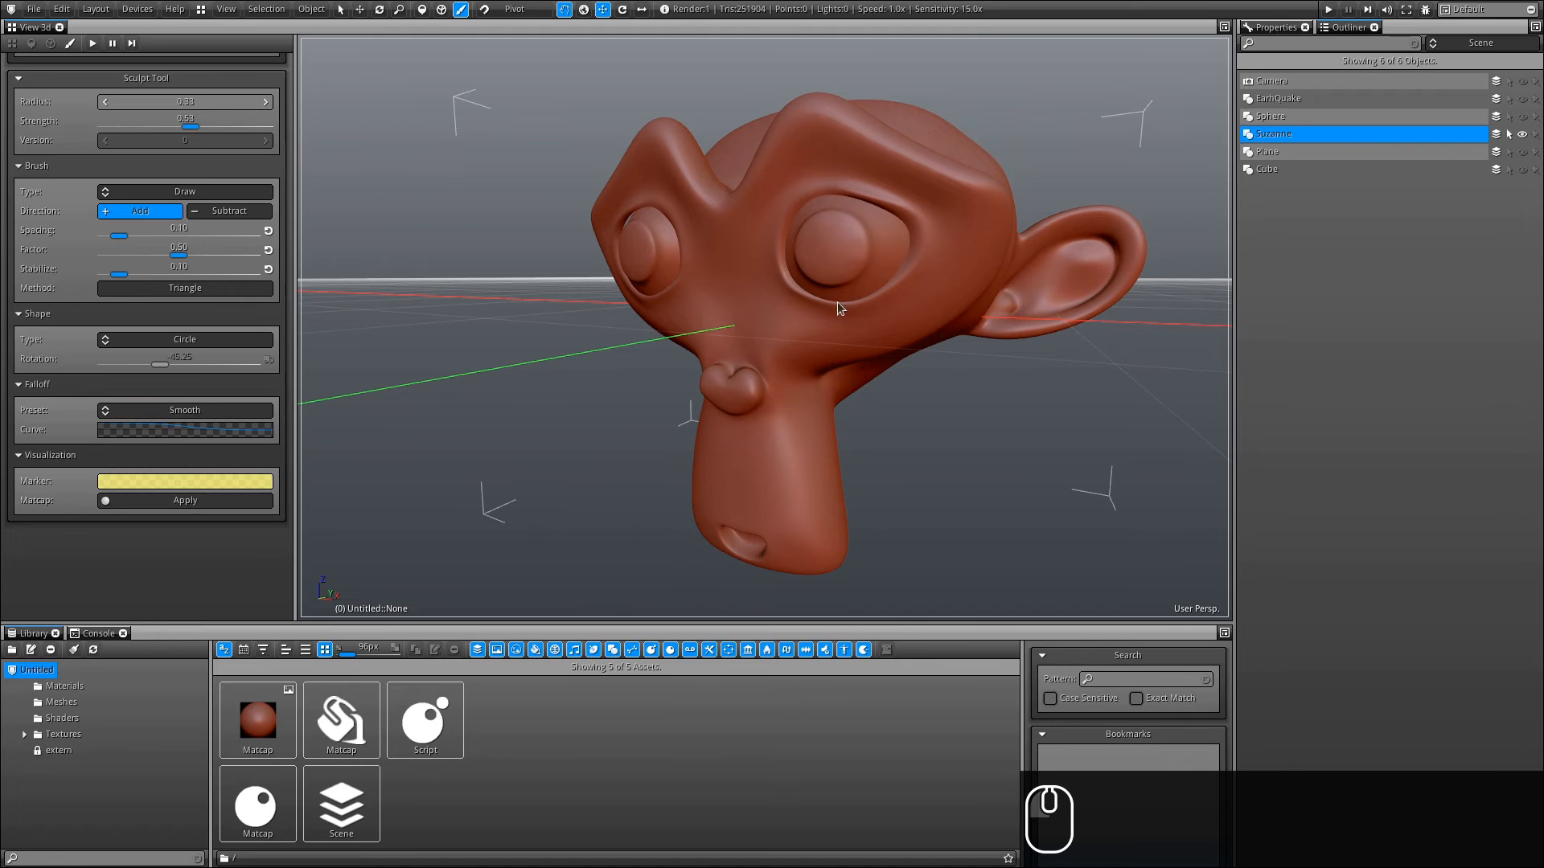
- Set Method to Vertex and brush Type to Grab, then pull Suzanne's eye outward into a long protrusion
alt+drag(837, 302, 728, 268)
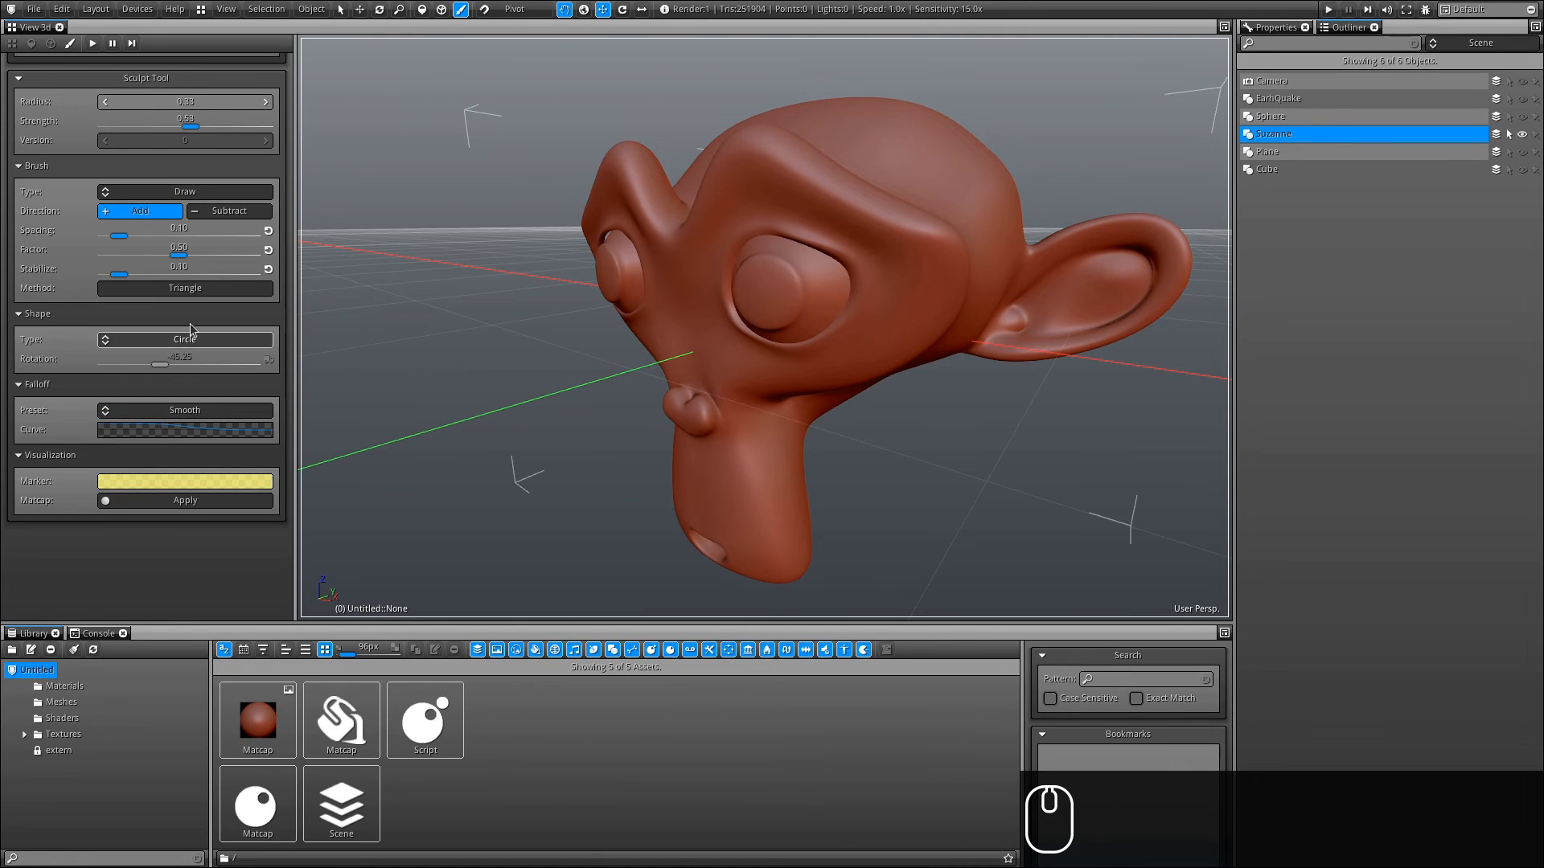
click(201, 291)
ctrl+scroll(732, 378, down, 4)
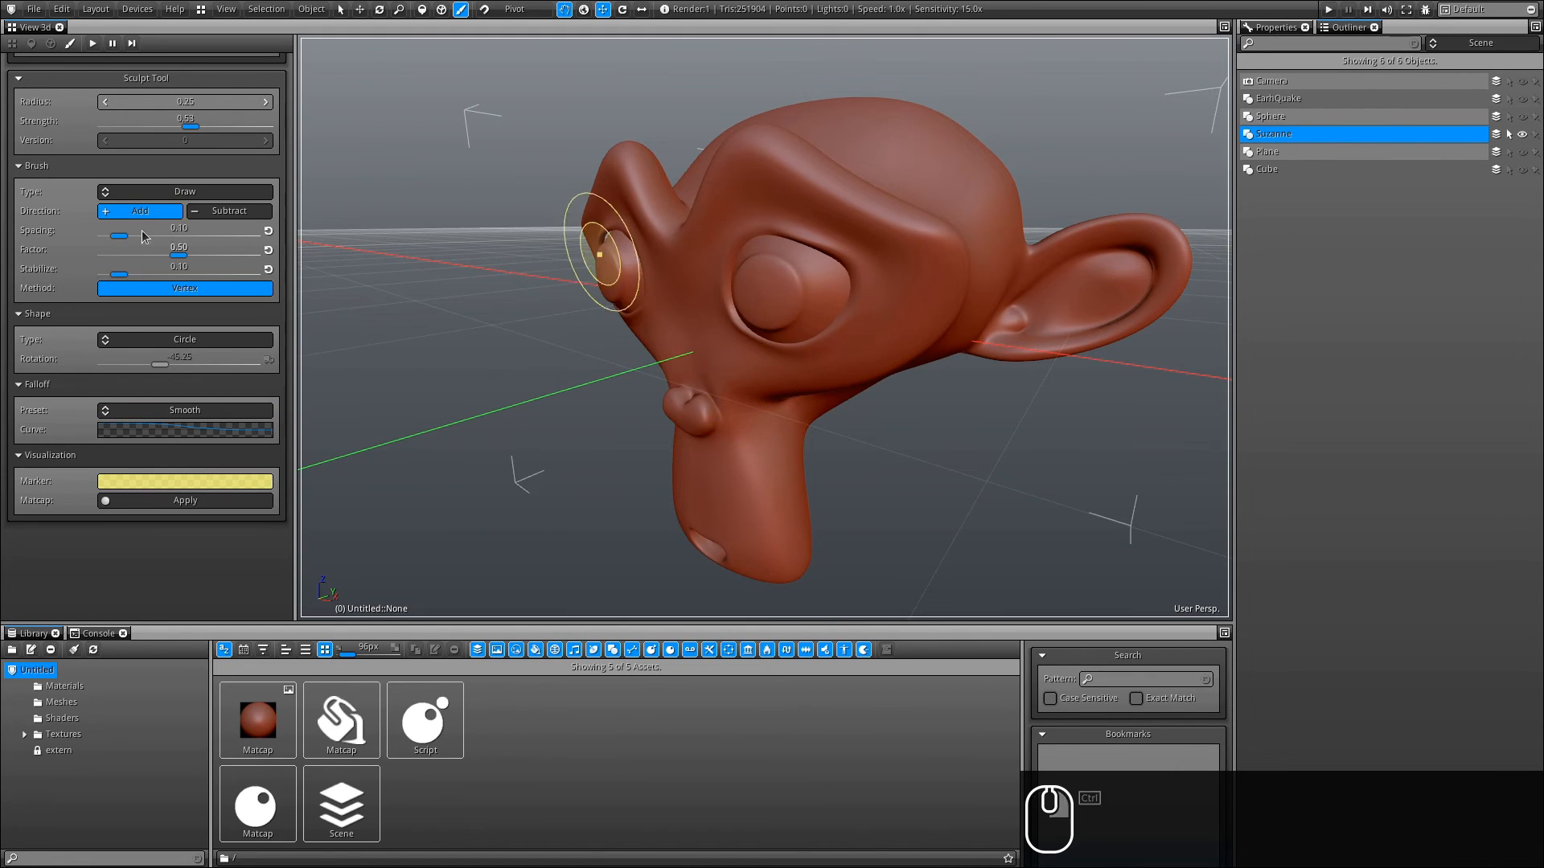
click(182, 194)
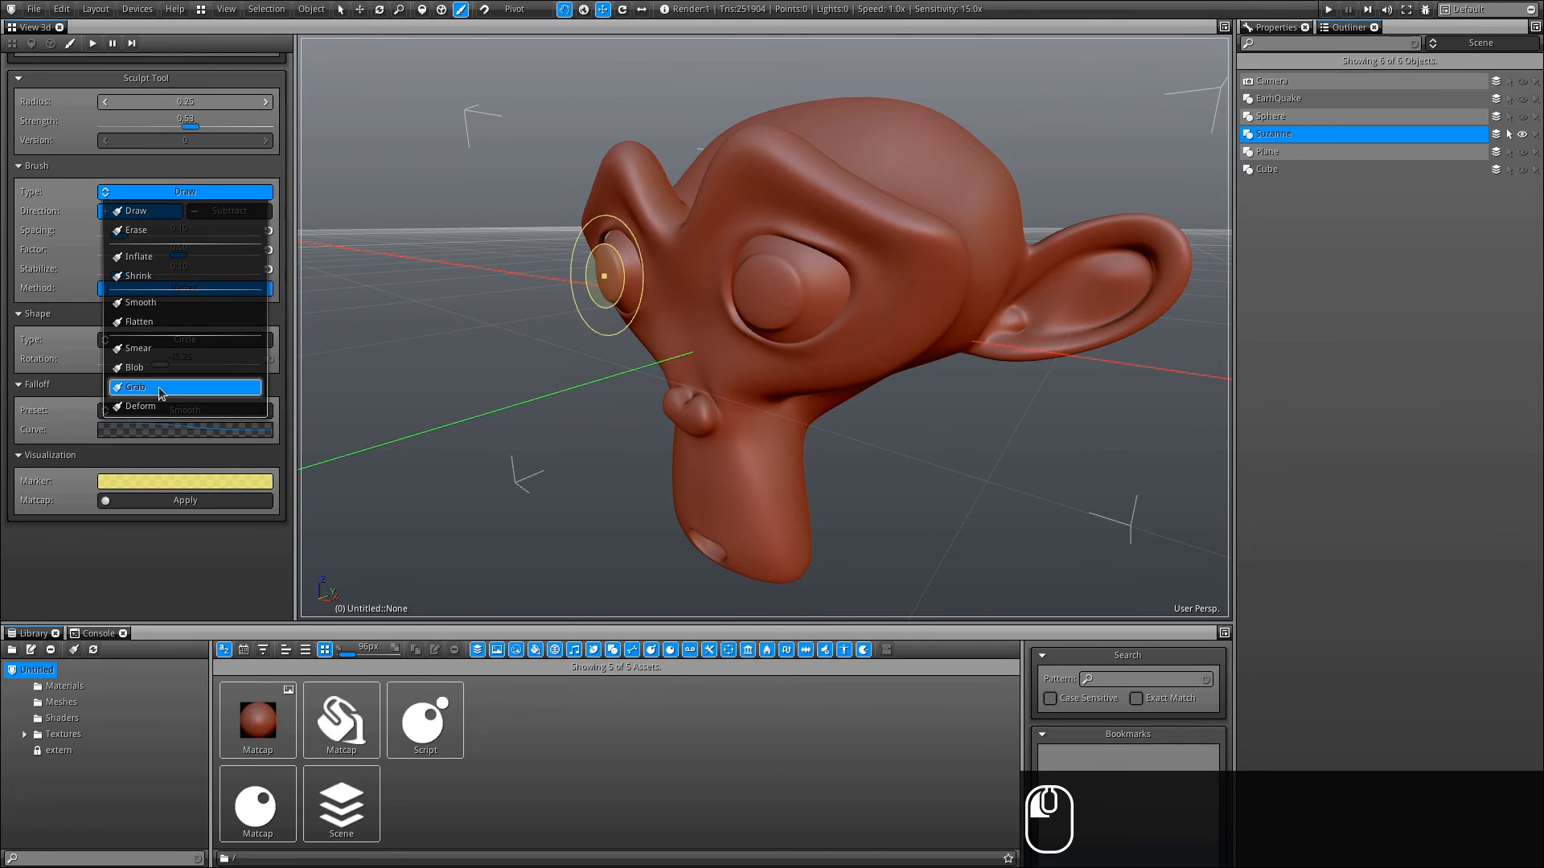
click(161, 389)
mouse_move(755, 374)
alt+mouse_down()
mouse_move(796, 505)
mouse_move(572, 456)
mouse_move(638, 393)
alt+mouse_up()
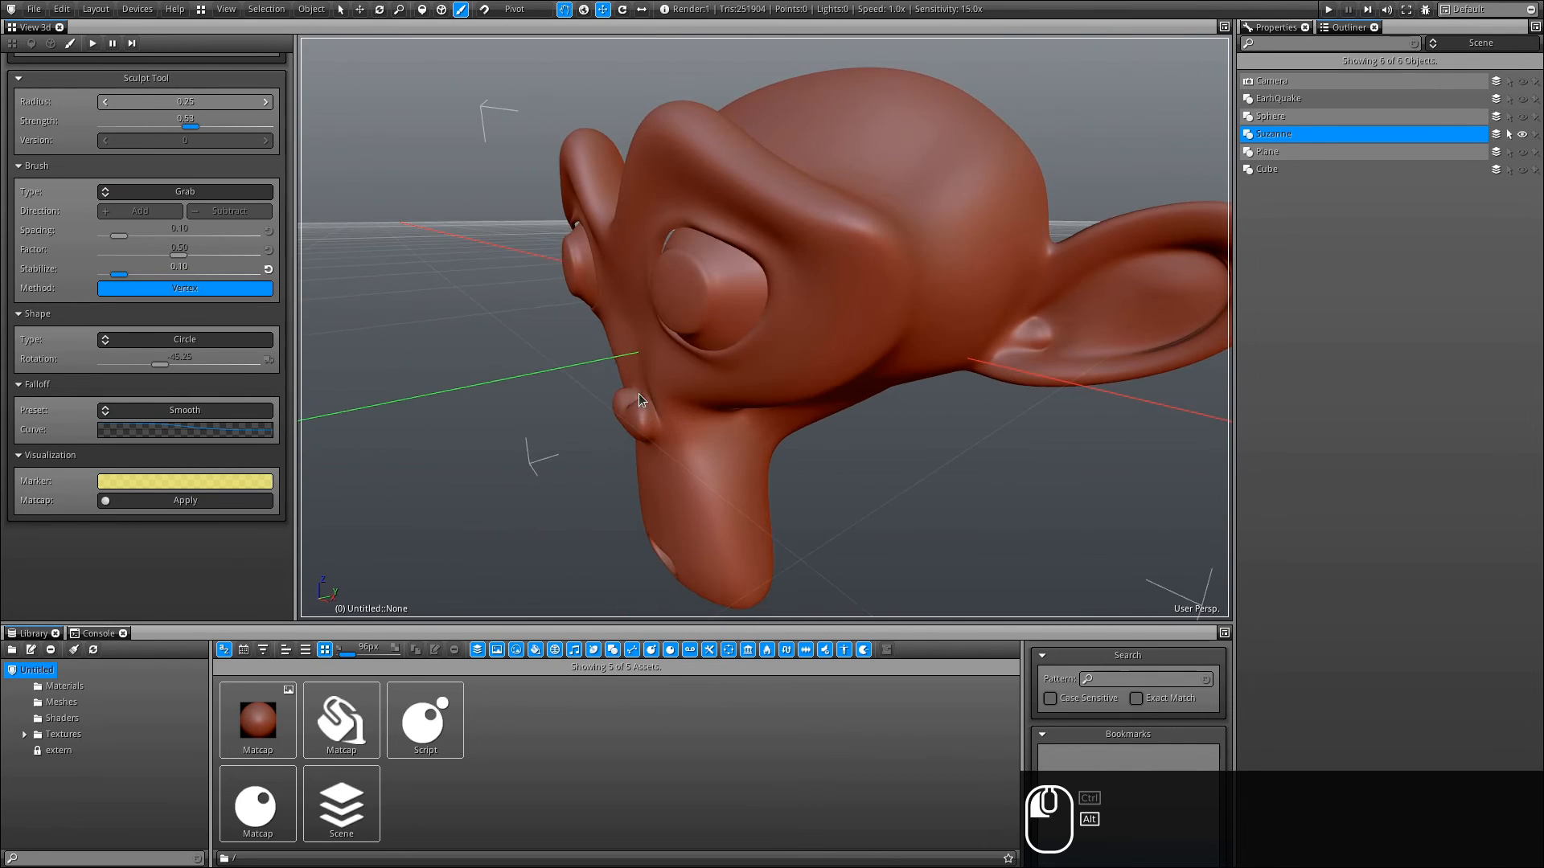
mouse_move(673, 291)
mouse_down()
mouse_move(348, 375)
mouse_move(710, 378)
mouse_move(980, 322)
mouse_move(982, 291)
mouse_move(1034, 303)
mouse_move(688, 215)
mouse_move(403, 275)
mouse_move(431, 225)
mouse_move(803, 349)
mouse_move(533, 395)
mouse_up()
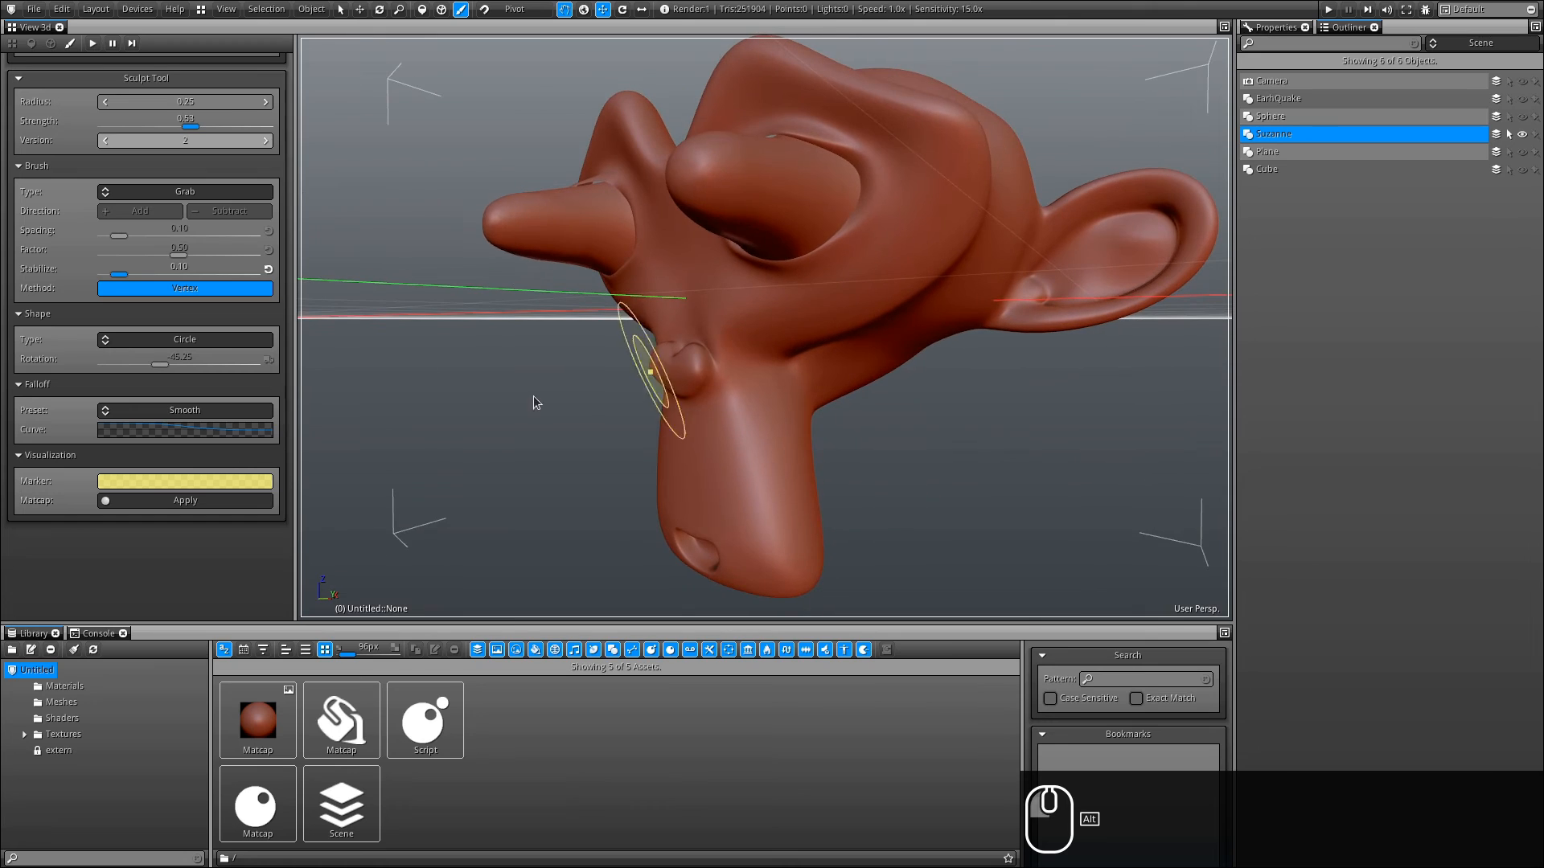
- Switch the brush Type to Deform and reshape Suzanne's head with several deform strokes
click(139, 193)
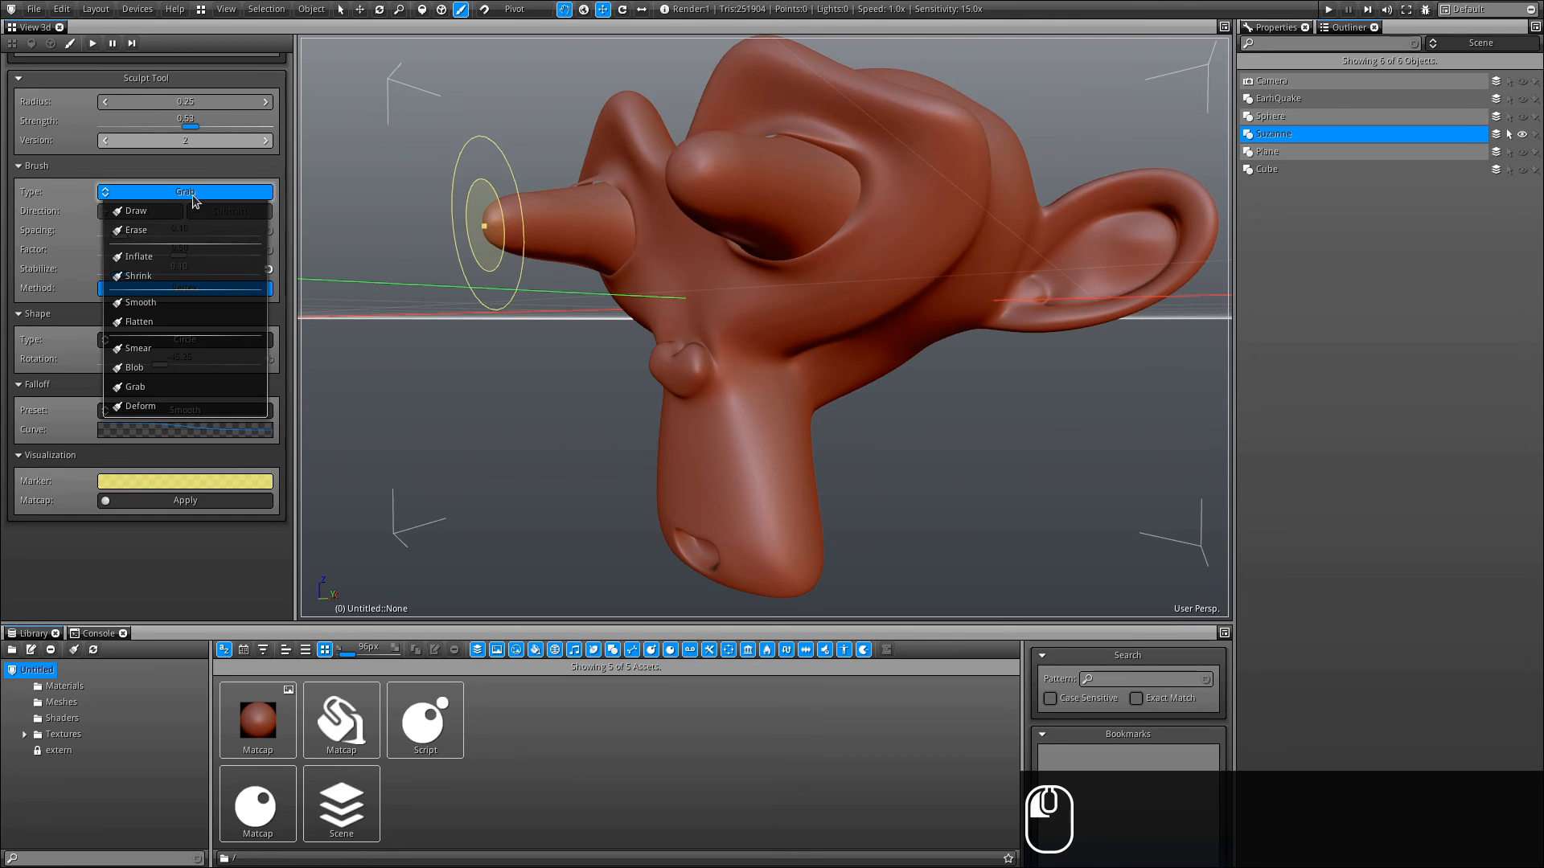
click(143, 414)
ctrl+right_drag(958, 411, 1025, 418)
mouse_move(981, 528)
ctrl+alt+mouse_down()
mouse_move(860, 440)
mouse_move(776, 330)
mouse_move(804, 352)
ctrl+alt+mouse_up()
mouse_move(820, 422)
mouse_down()
mouse_move(769, 479)
mouse_move(816, 389)
mouse_move(876, 513)
mouse_move(754, 289)
mouse_up()
mouse_move(577, 376)
alt+mouse_down()
mouse_move(719, 352)
mouse_move(654, 337)
alt+mouse_up()
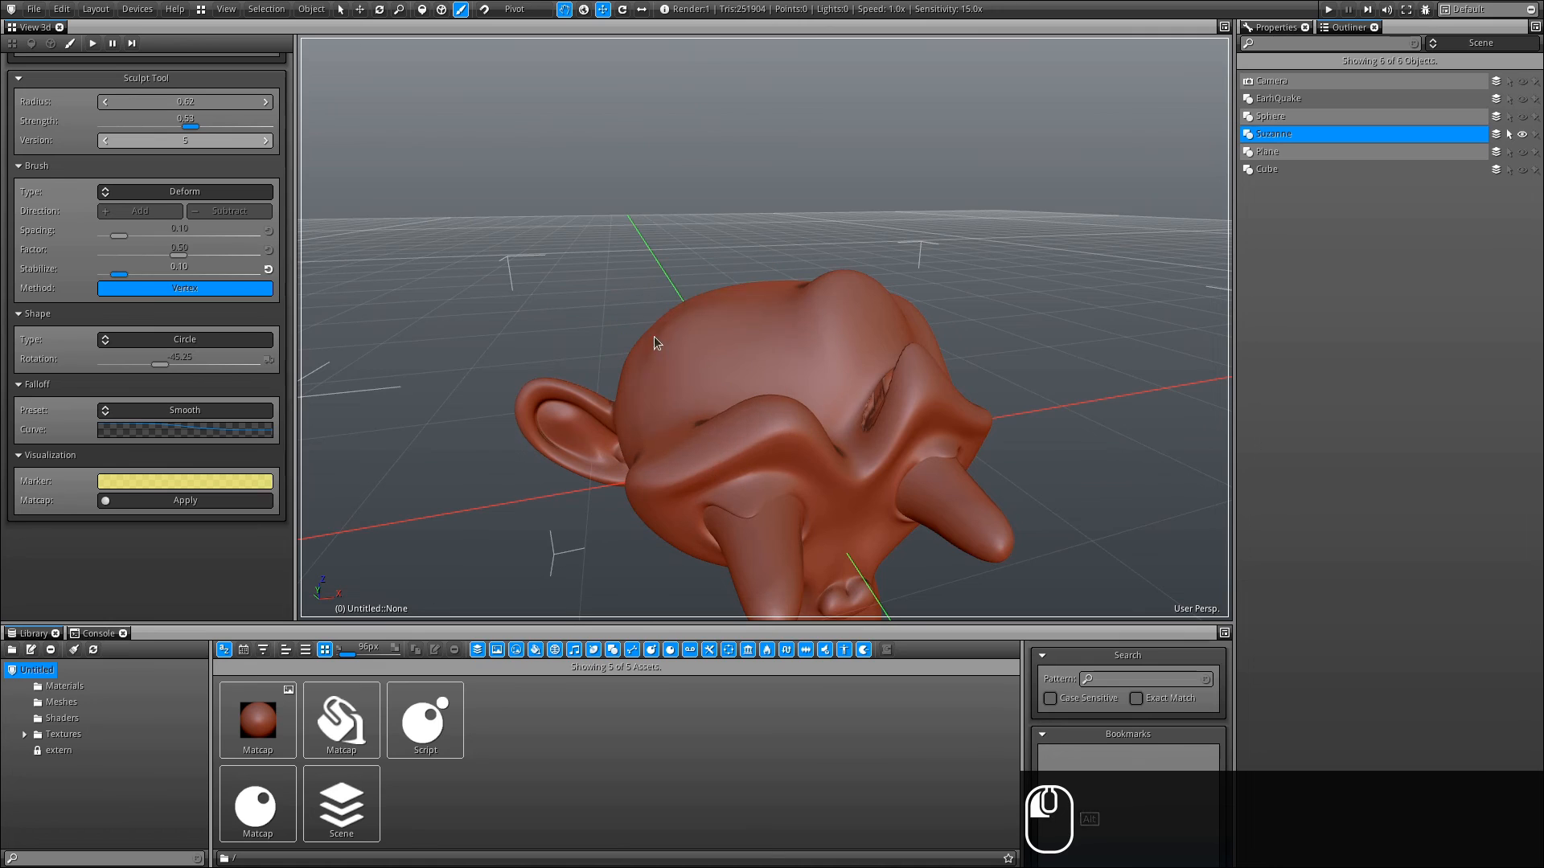
mouse_move(617, 576)
alt+mouse_down()
mouse_move(581, 128)
mouse_move(474, 402)
mouse_move(698, 389)
mouse_move(752, 231)
mouse_move(647, 460)
alt+mouse_up()
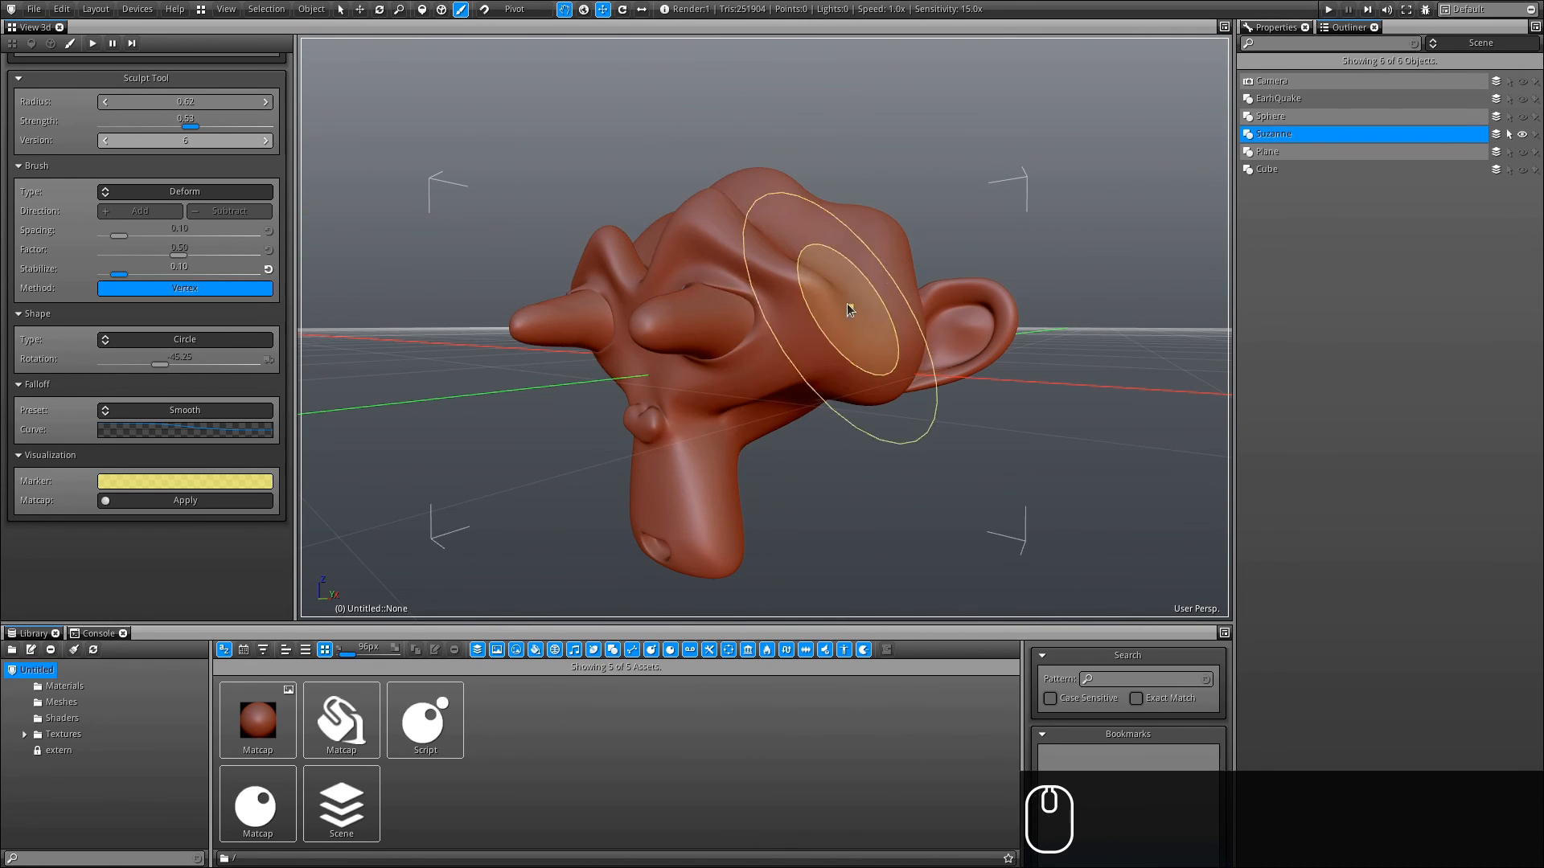
- Change the Marker color to a pale greenish white
click(167, 479)
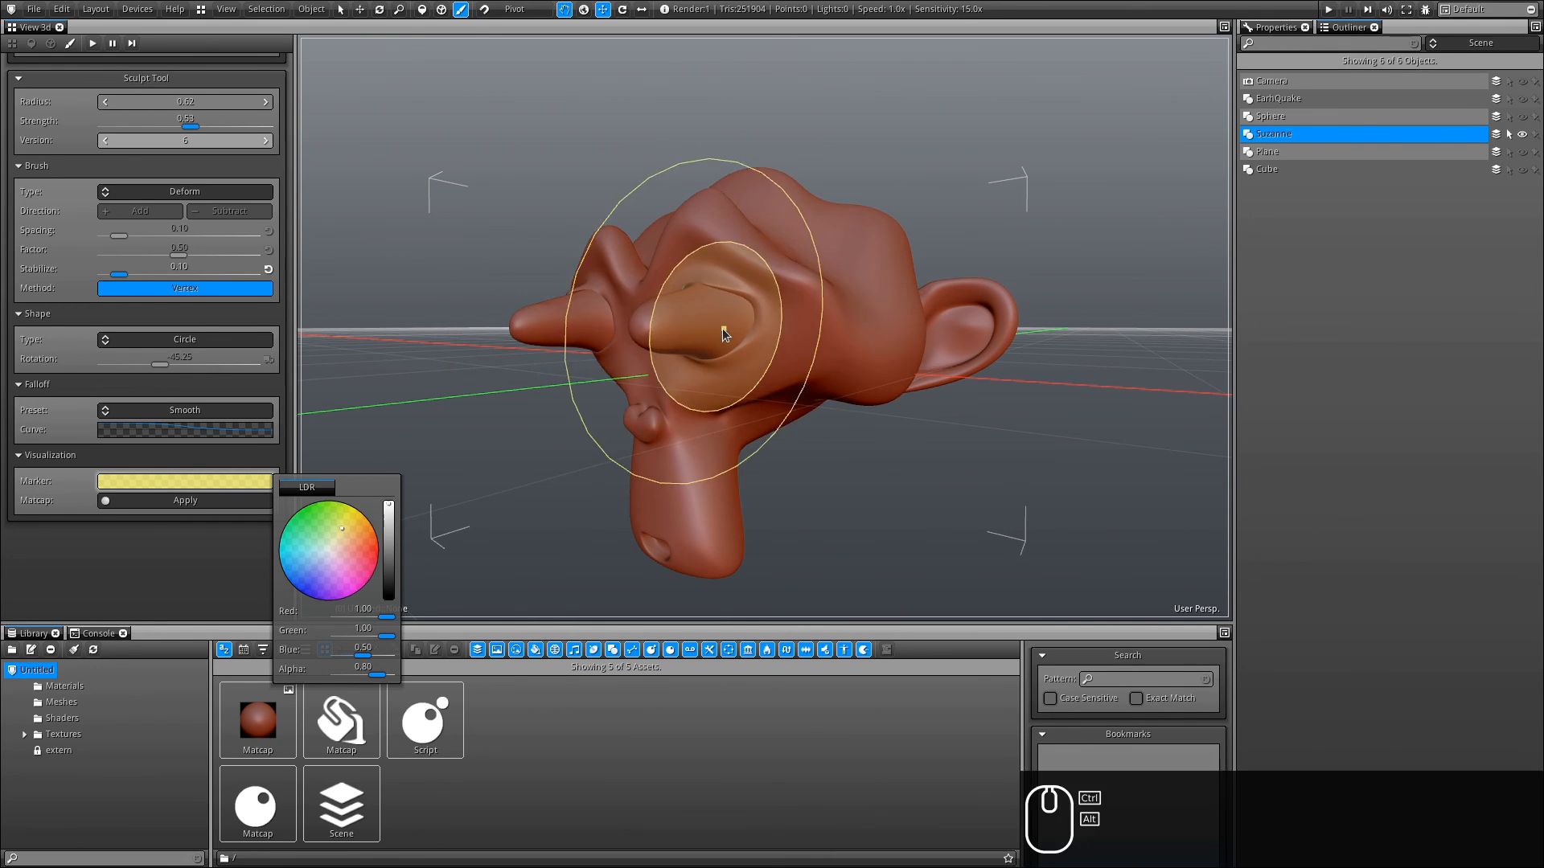
alt+drag(722, 329, 710, 423)
click(330, 547)
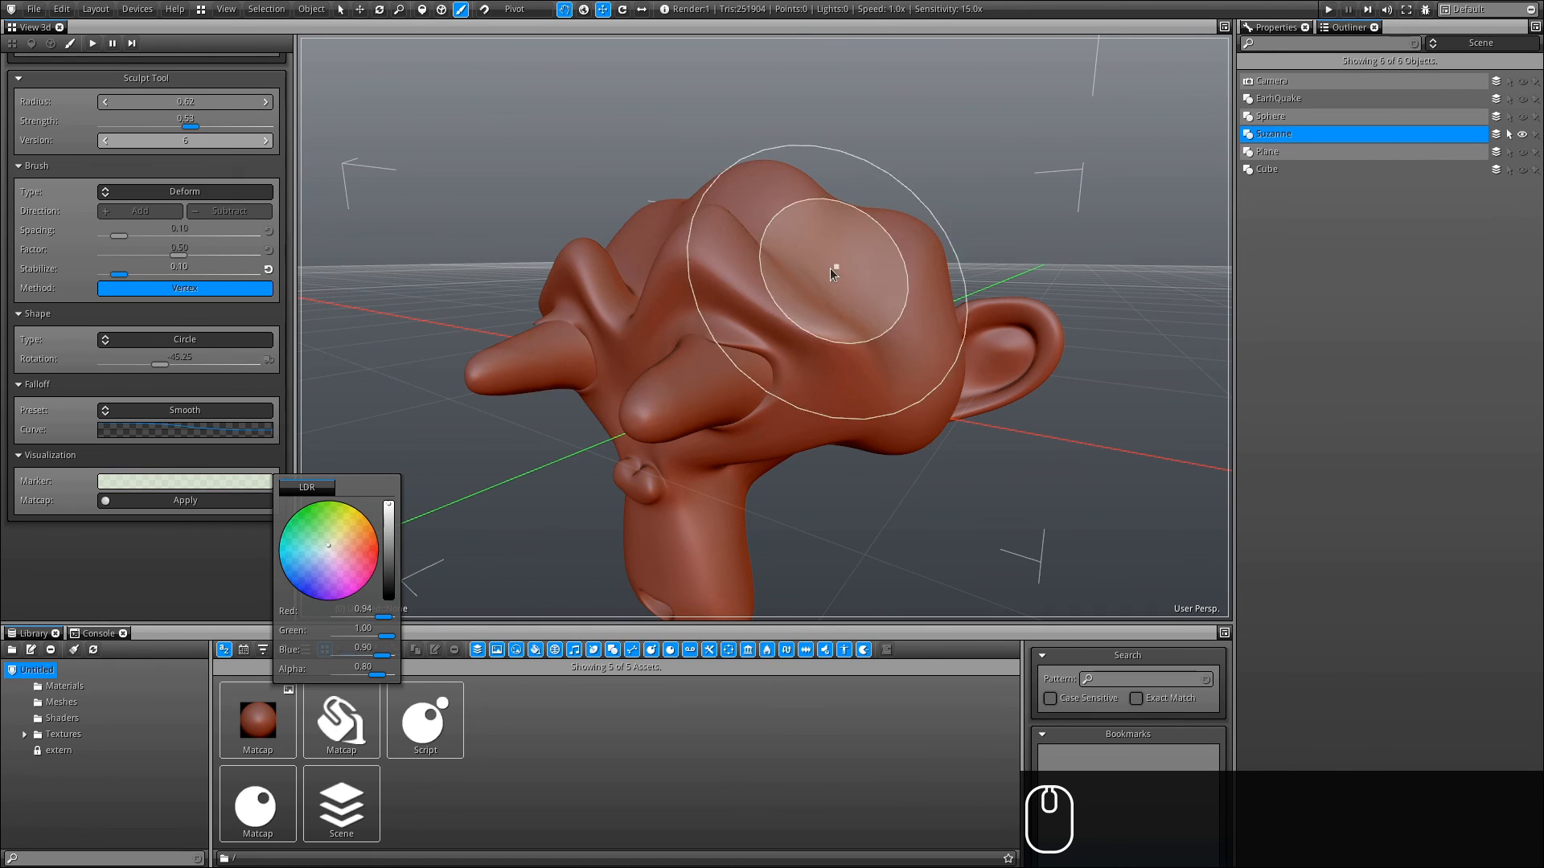
mouse_move(825, 272)
alt+mouse_down()
mouse_move(760, 420)
mouse_move(806, 326)
mouse_move(745, 513)
mouse_move(698, 402)
alt+mouse_up()
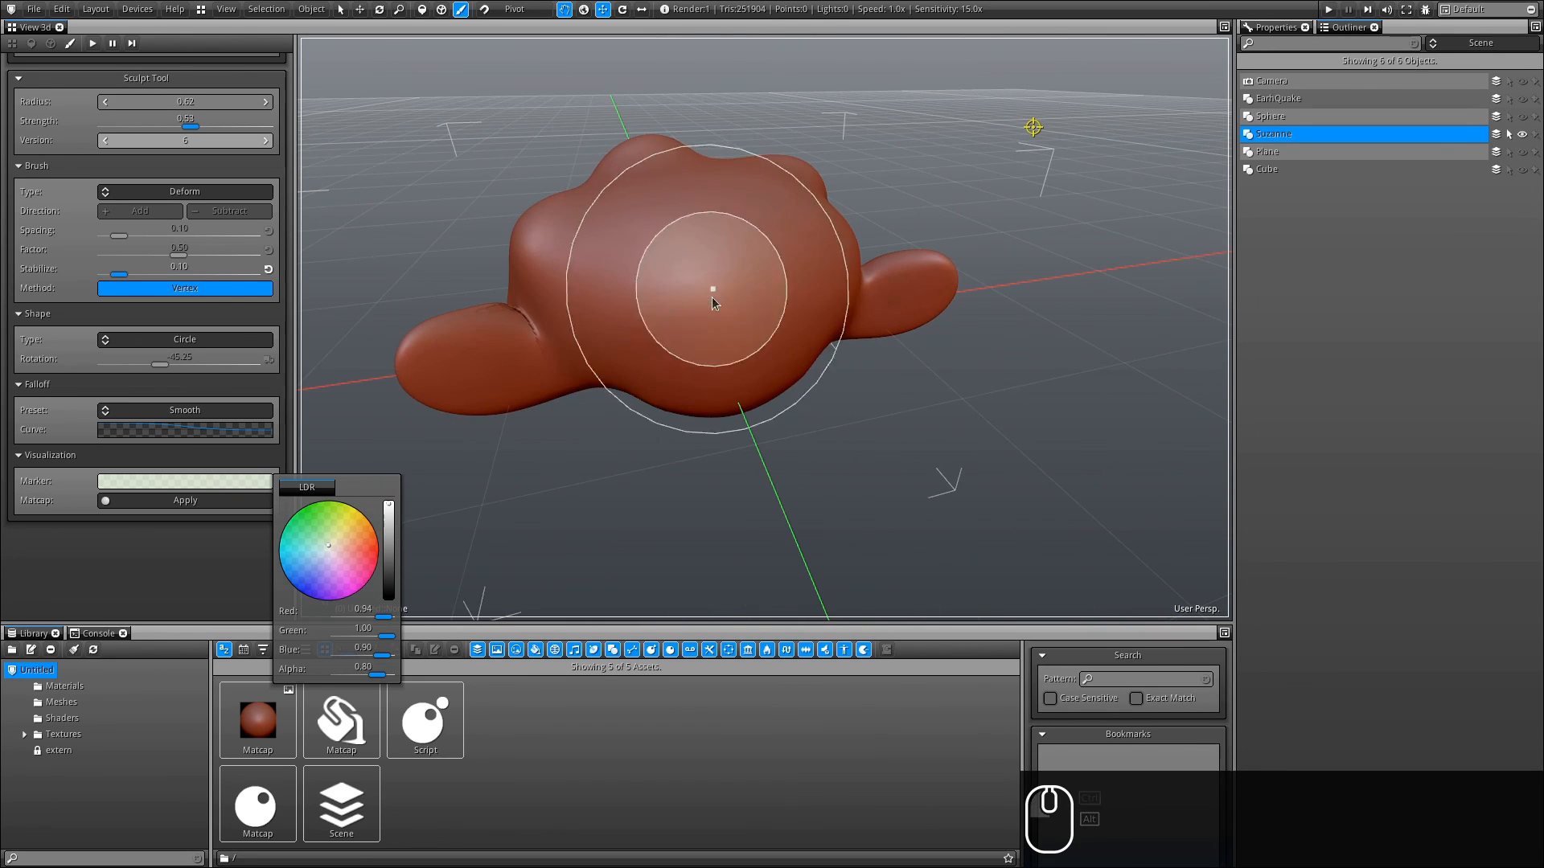
click(326, 544)
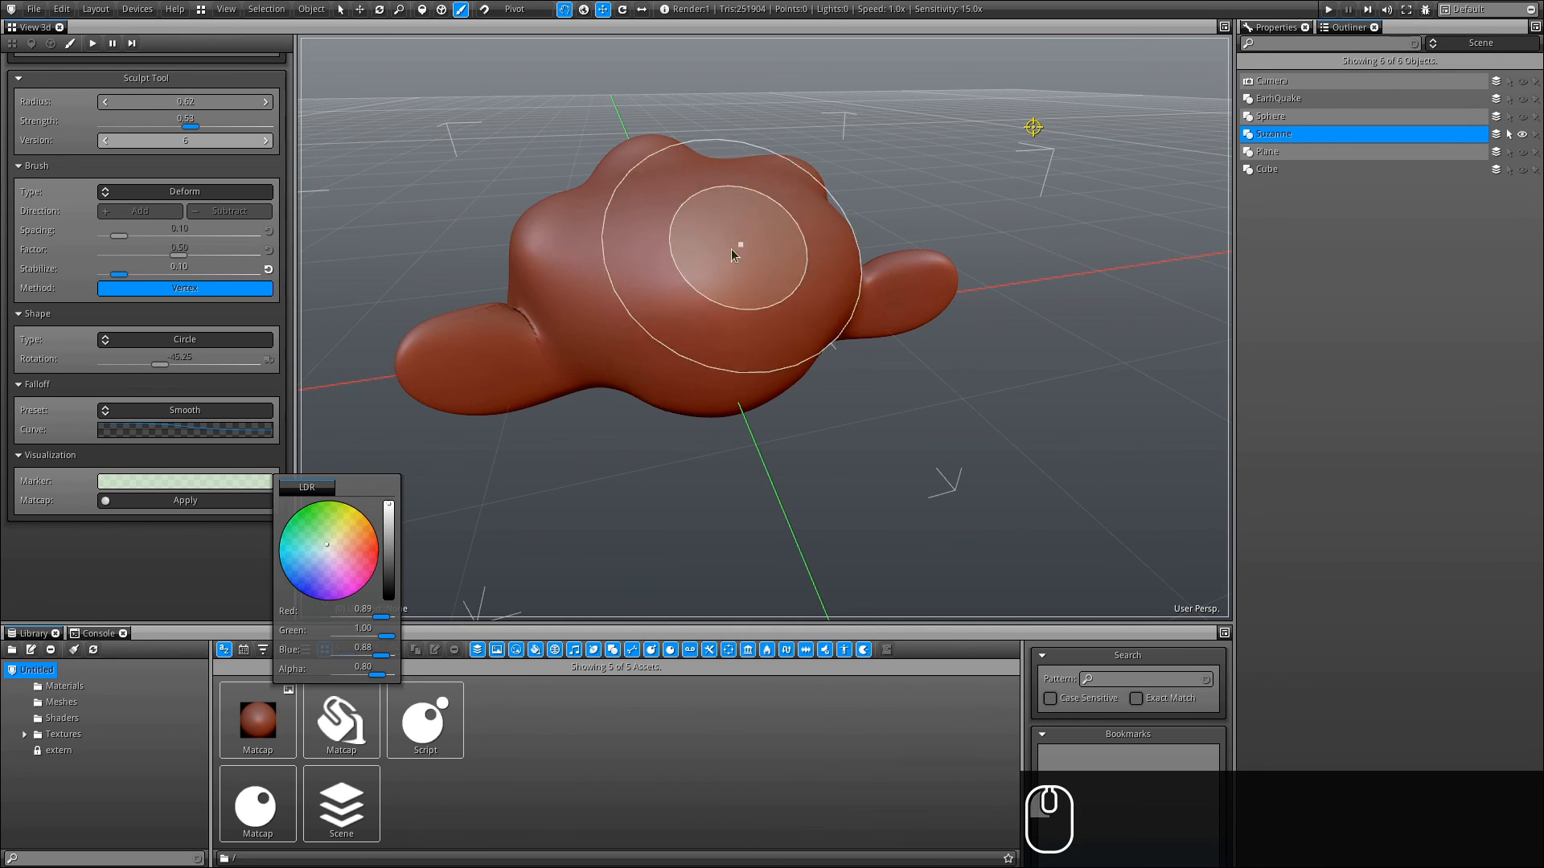
- Deform Suzanne's head and ears with more strokes, then undo the last three strokes
mouse_move(731, 248)
mouse_down()
mouse_move(730, 301)
mouse_move(851, 336)
mouse_up()
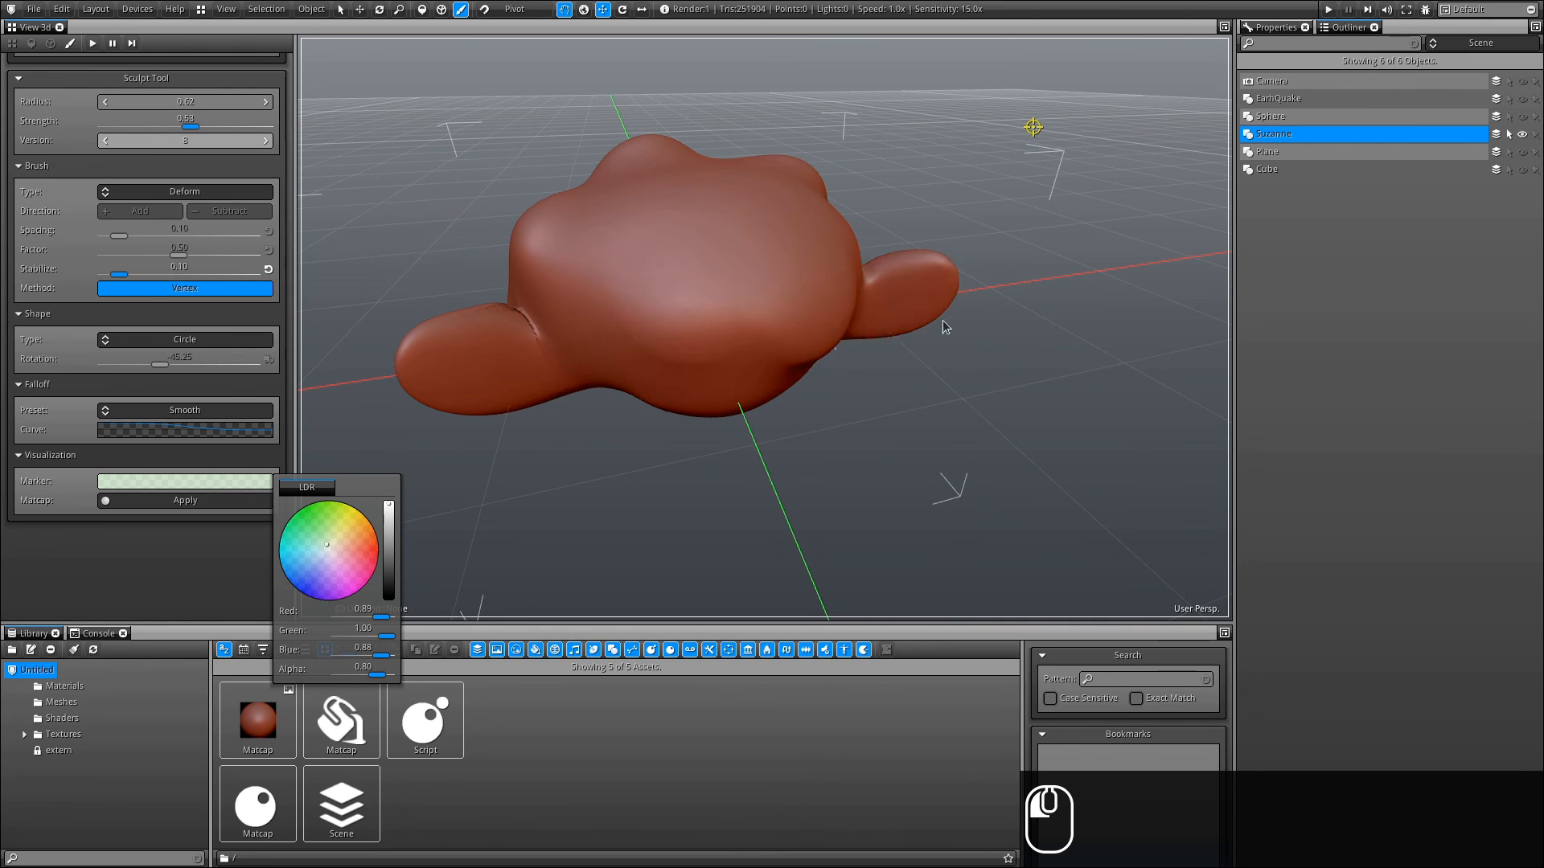
drag(942, 320, 989, 294)
drag(472, 401, 452, 466)
mouse_move(476, 362)
alt+mouse_down()
mouse_move(898, 248)
mouse_move(877, 274)
alt+mouse_up()
key(ctrl+z)
key(ctrl+z)
key(ctrl+z)
key(ctrl+z)
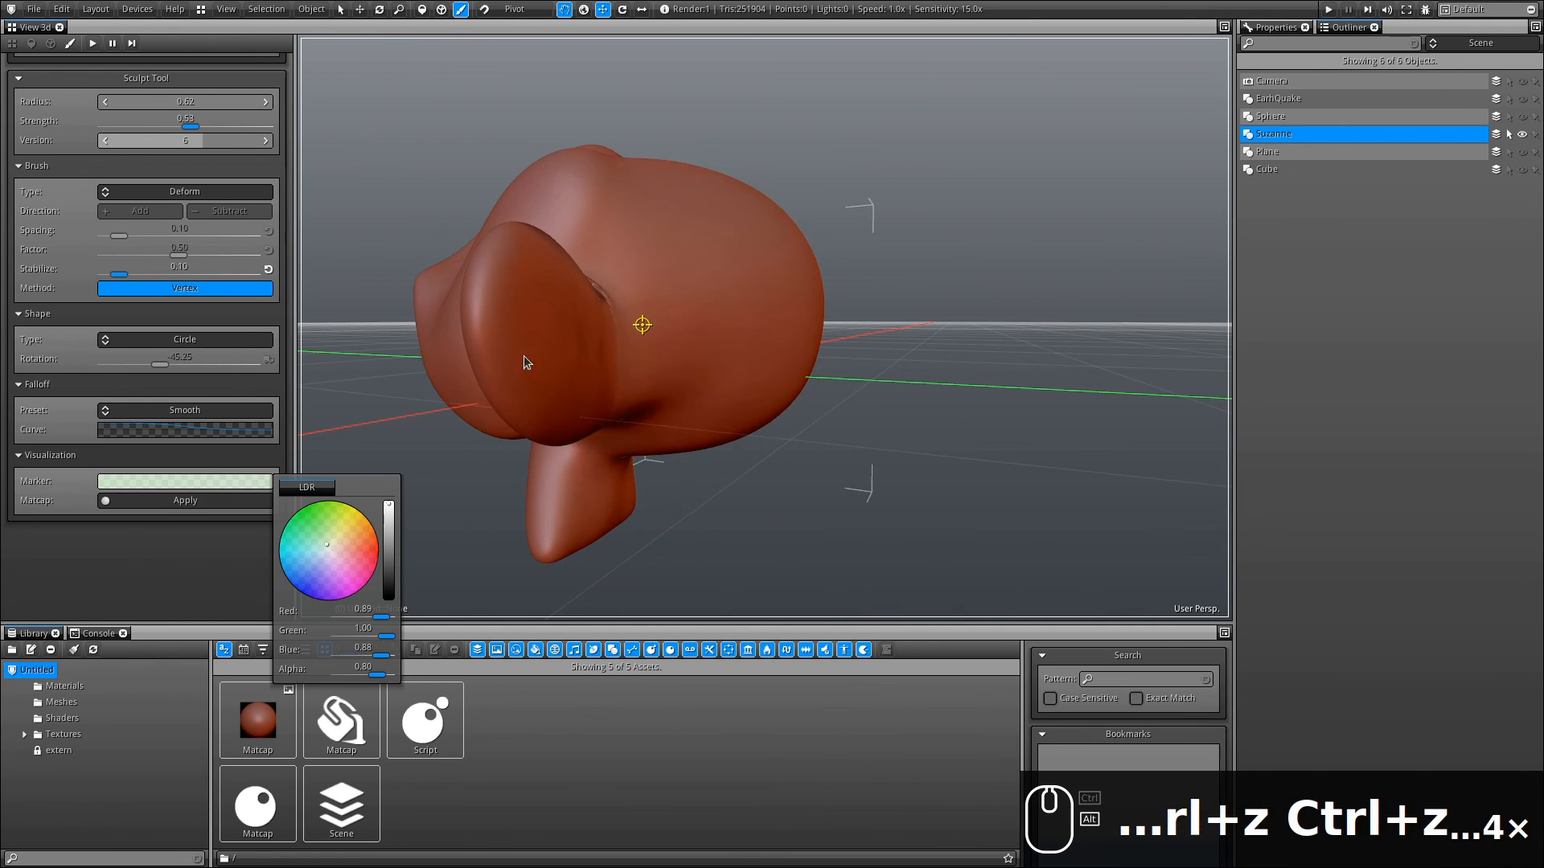
- Reset Suzanne's Version slider to 0
alt+drag(526, 363, 713, 380)
alt+right_drag(713, 380, 637, 421)
alt+drag(638, 420, 708, 410)
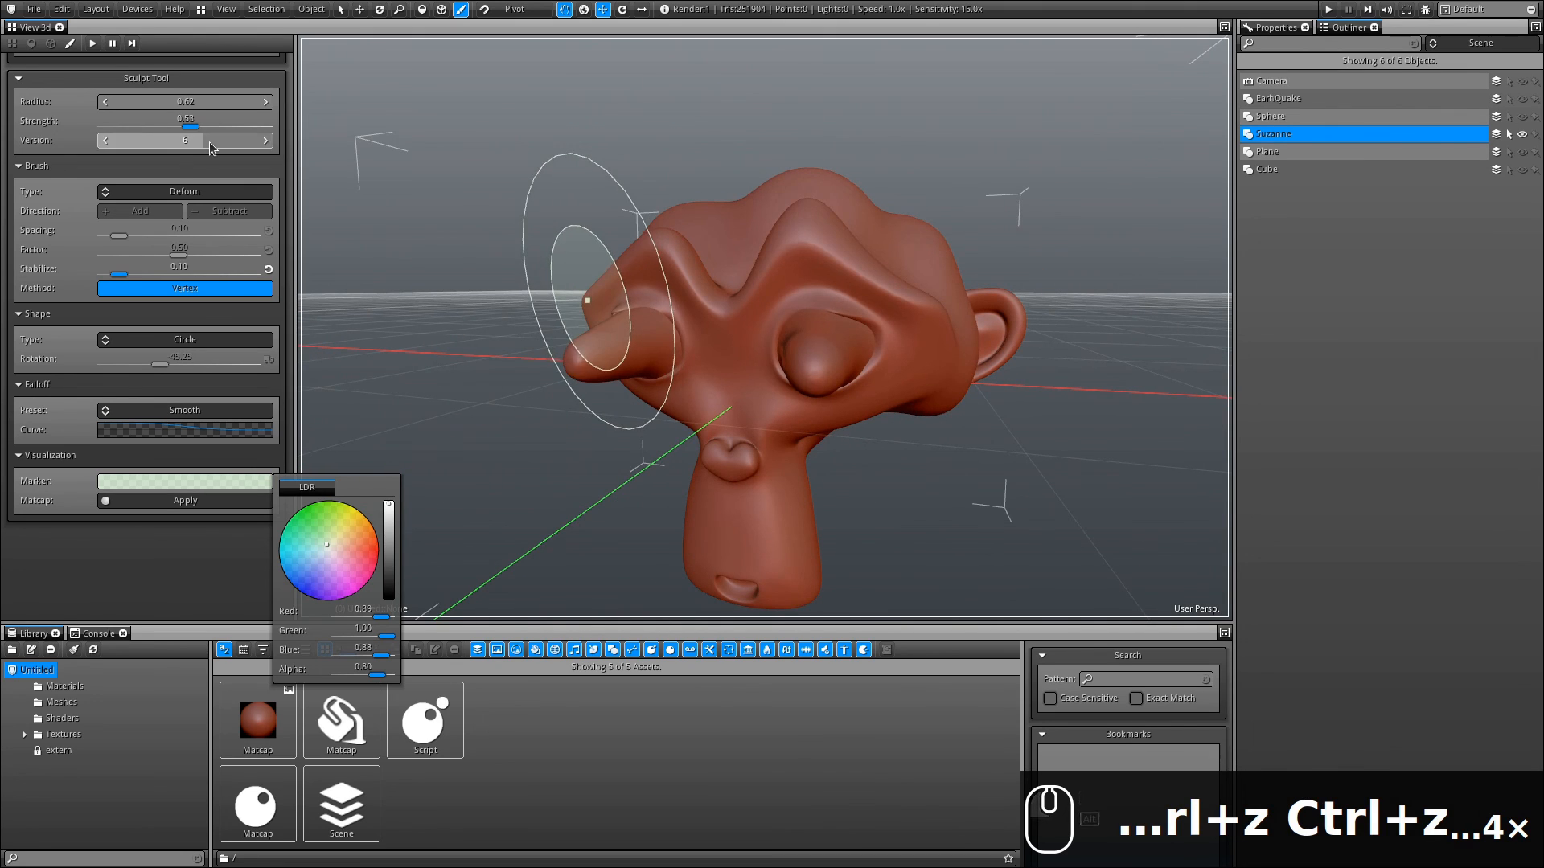
drag(209, 144, 98, 144)
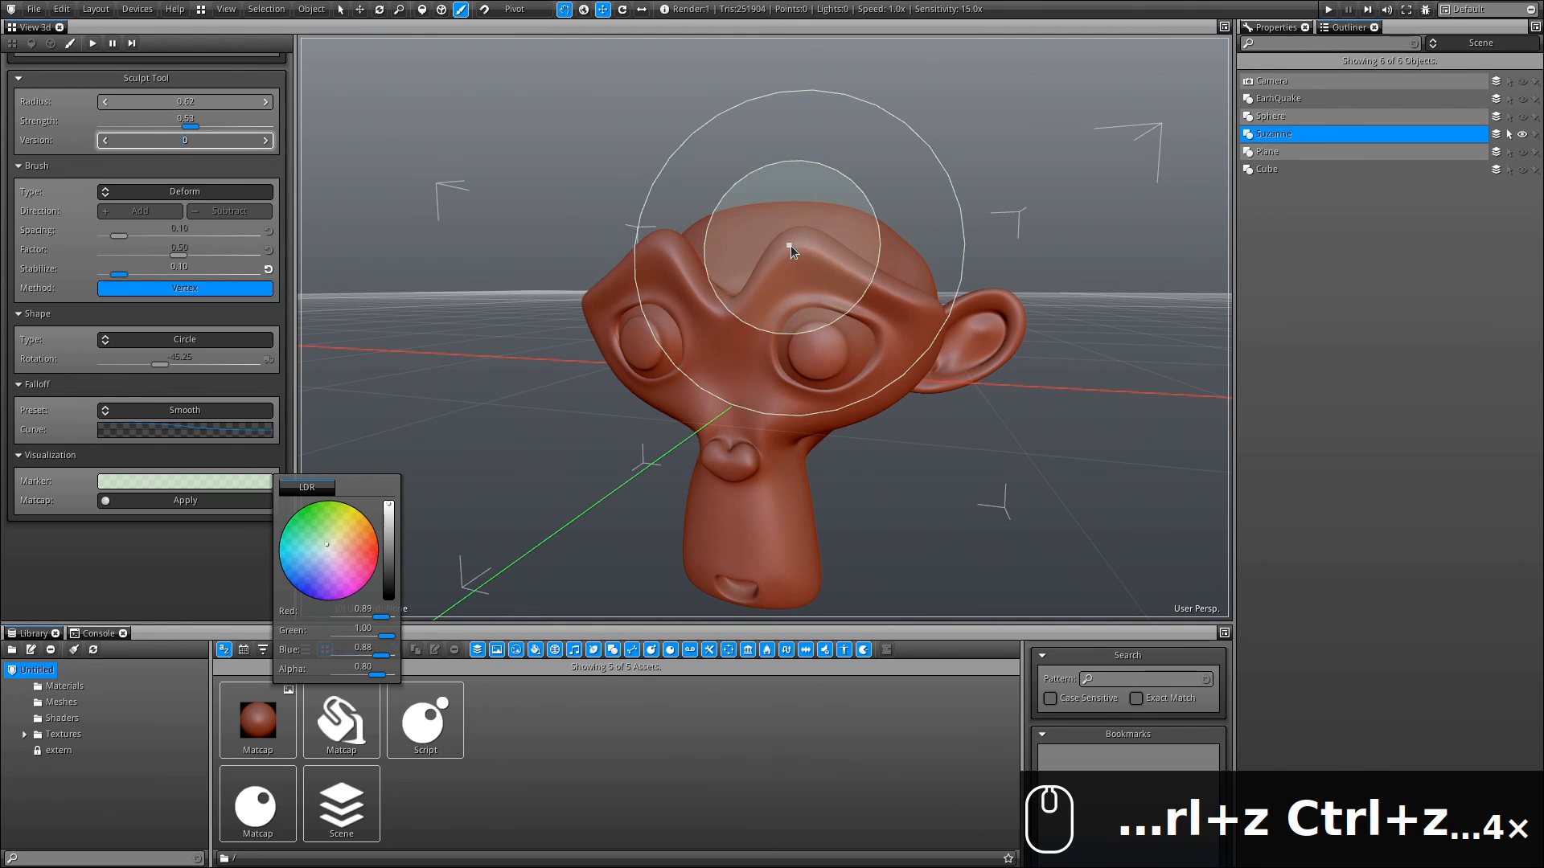